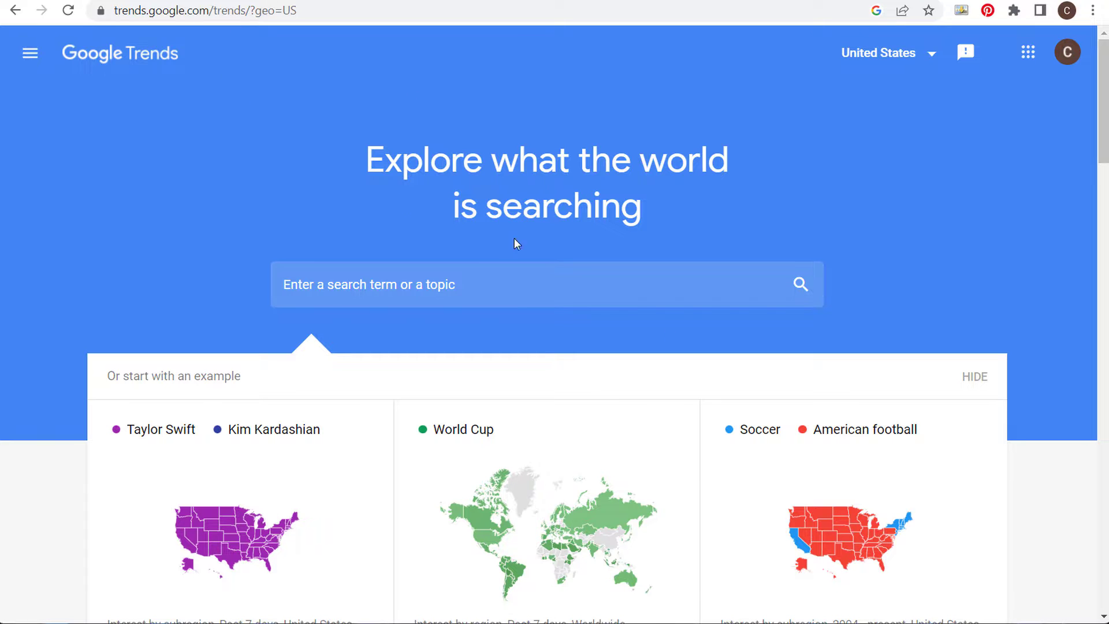
- Move the YouTube content ideas Notepad window down-left, then return to Google Trends
{"action": "mouse_move", "coordinate": [745, 601]}
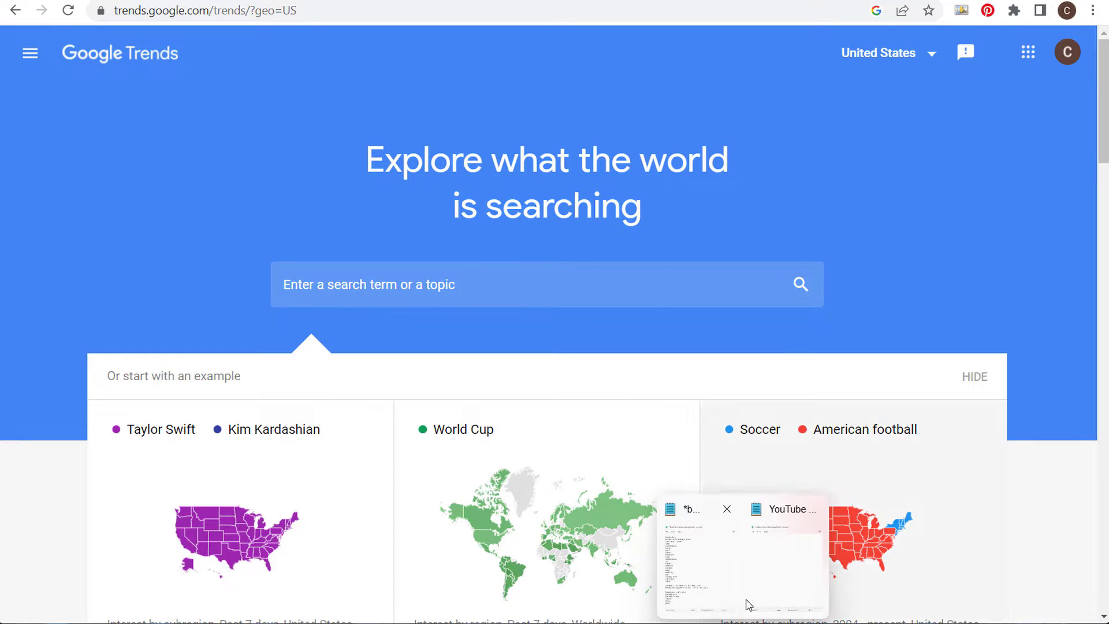
{"action": "left_click", "coordinate": [789, 589]}
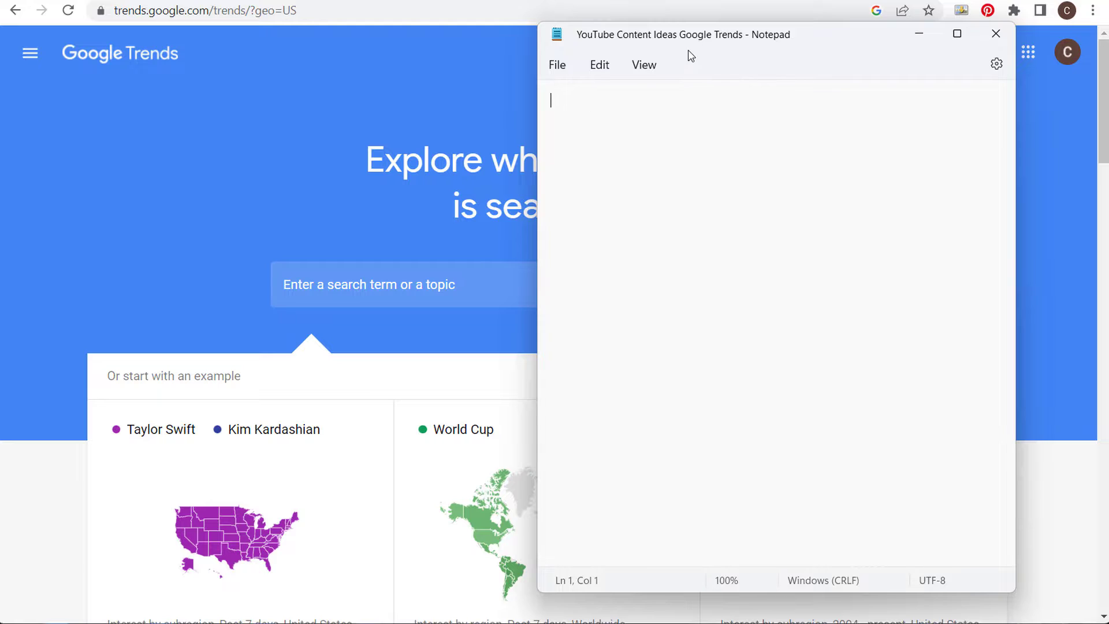
{"action": "left_click_drag", "start_coordinate": [654, 49], "coordinate": [642, 68]}
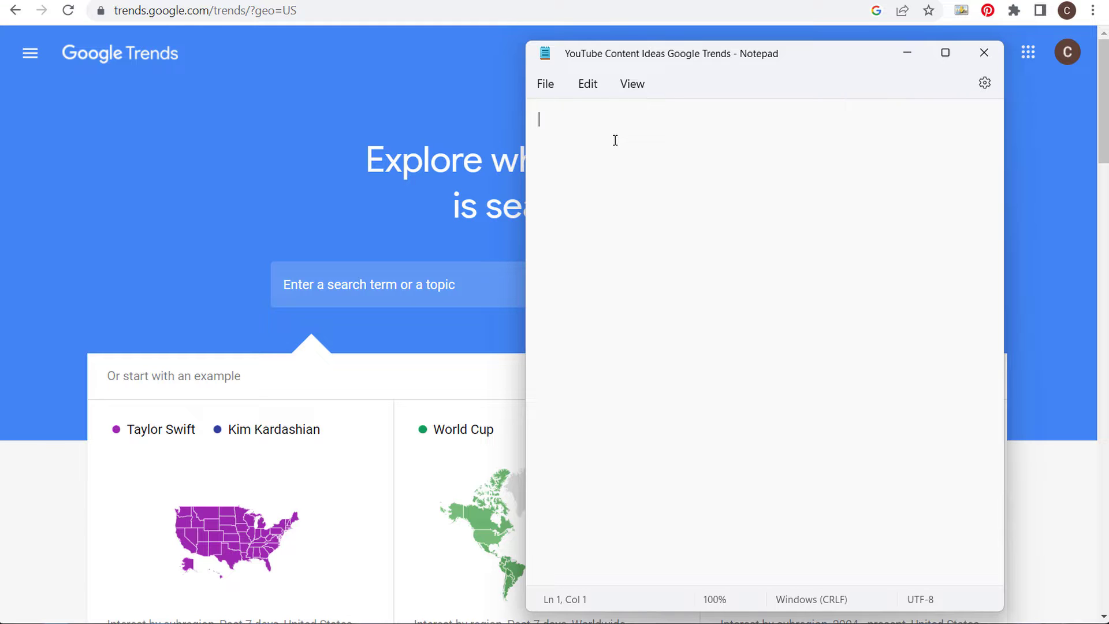
{"action": "left_click", "coordinate": [312, 136]}
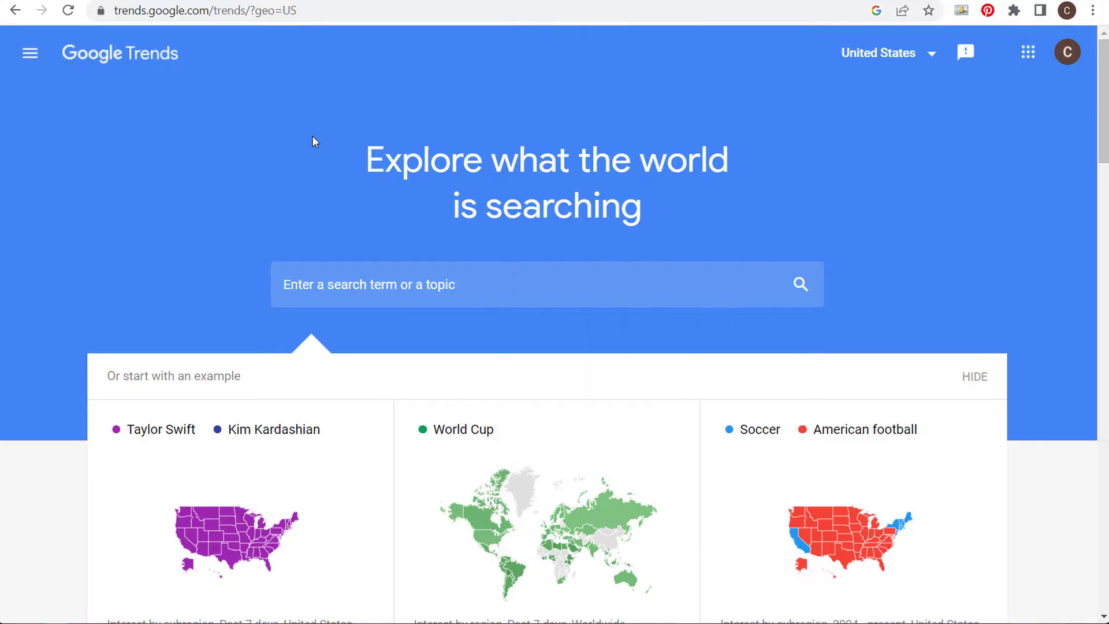
{"action": "left_click", "coordinate": [30, 53]}
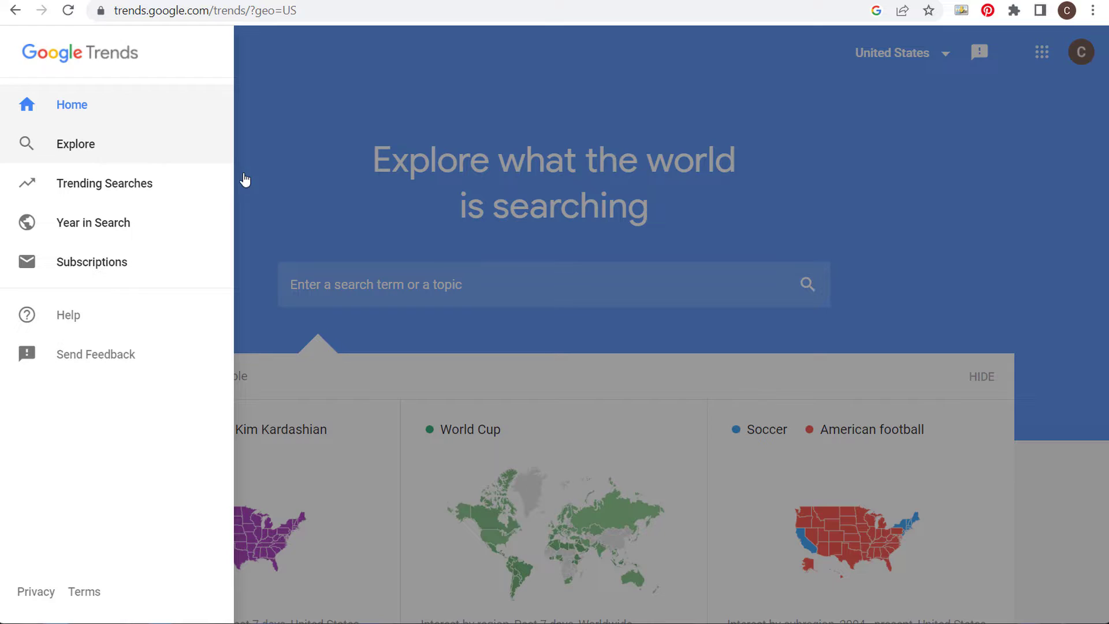
{"action": "left_click", "coordinate": [245, 179]}
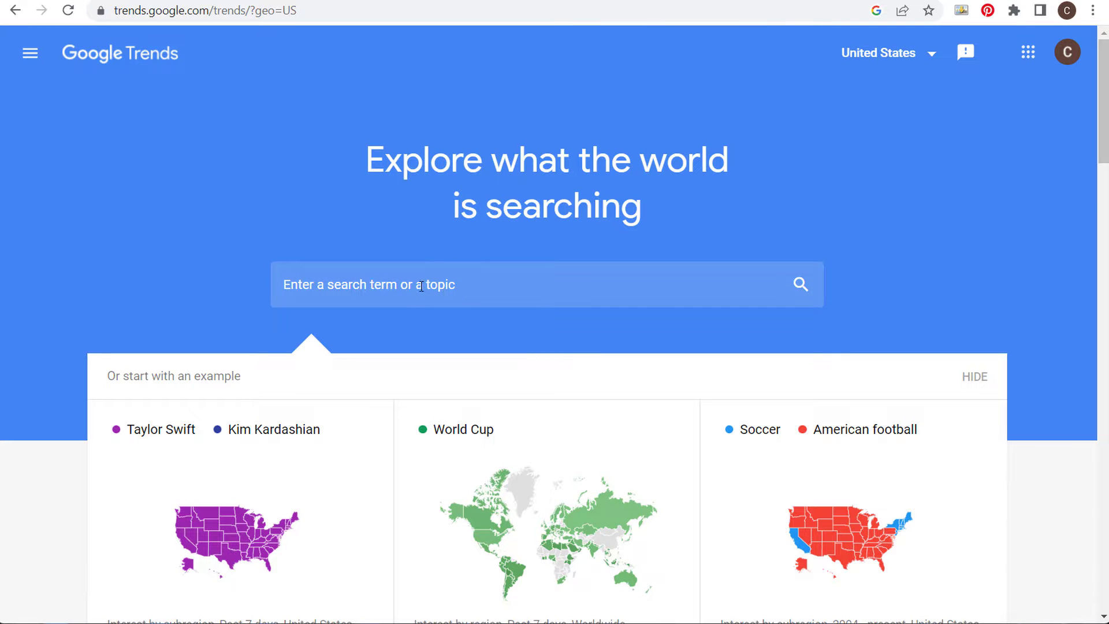
- Open the World Cup example and filter its data to YouTube Search
{"action": "scroll", "coordinate": [347, 243], "scroll_direction": "down", "scroll_amount": 1}
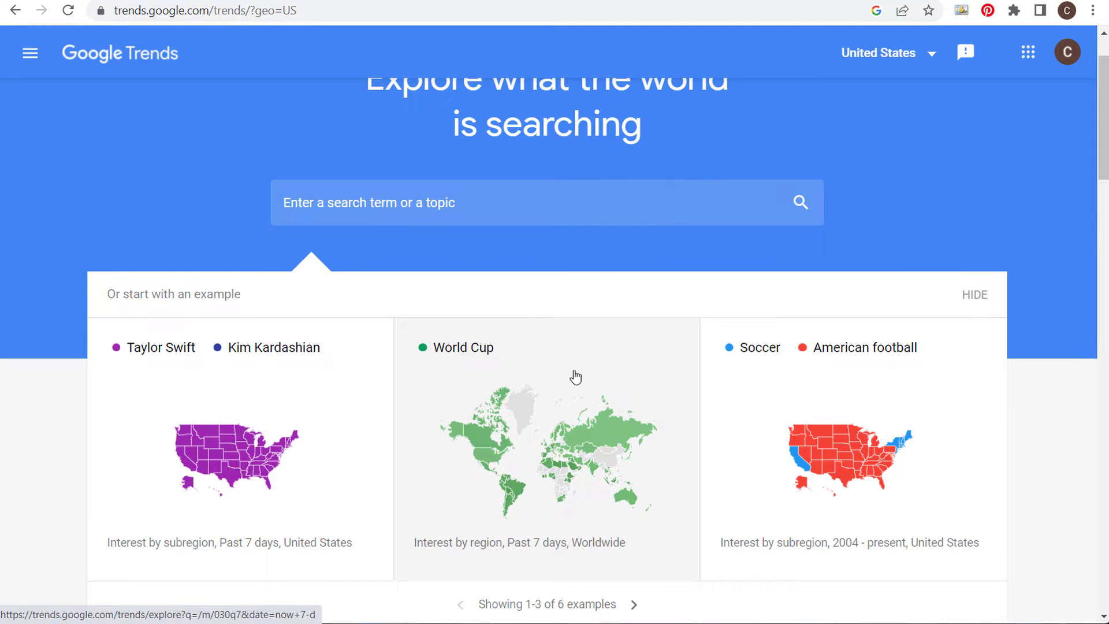
{"action": "left_click", "coordinate": [574, 359]}
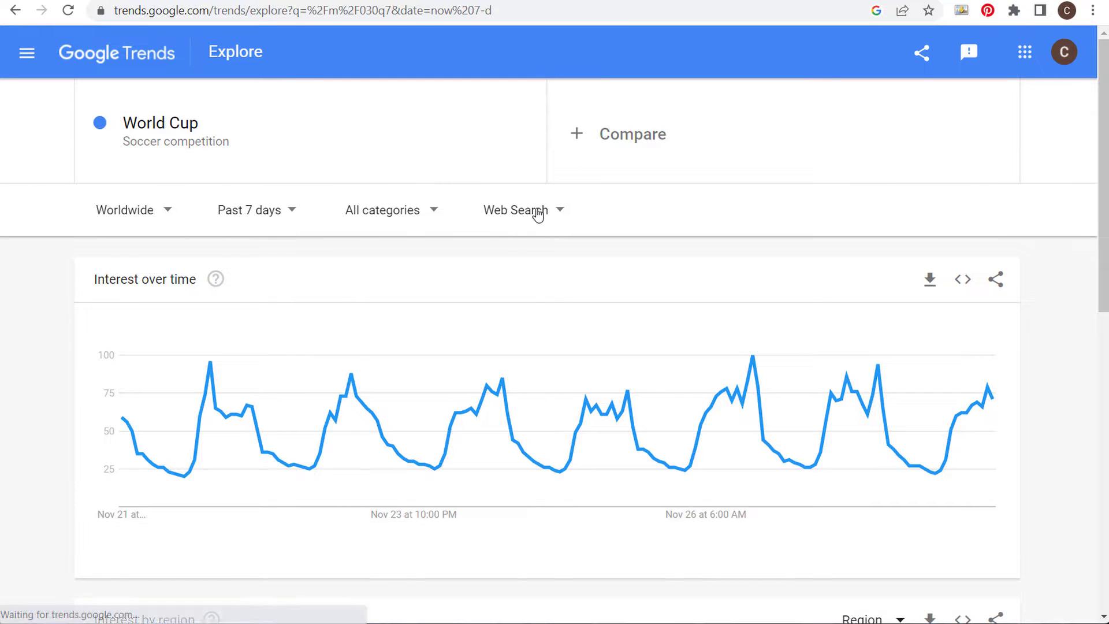
{"action": "left_click", "coordinate": [561, 210]}
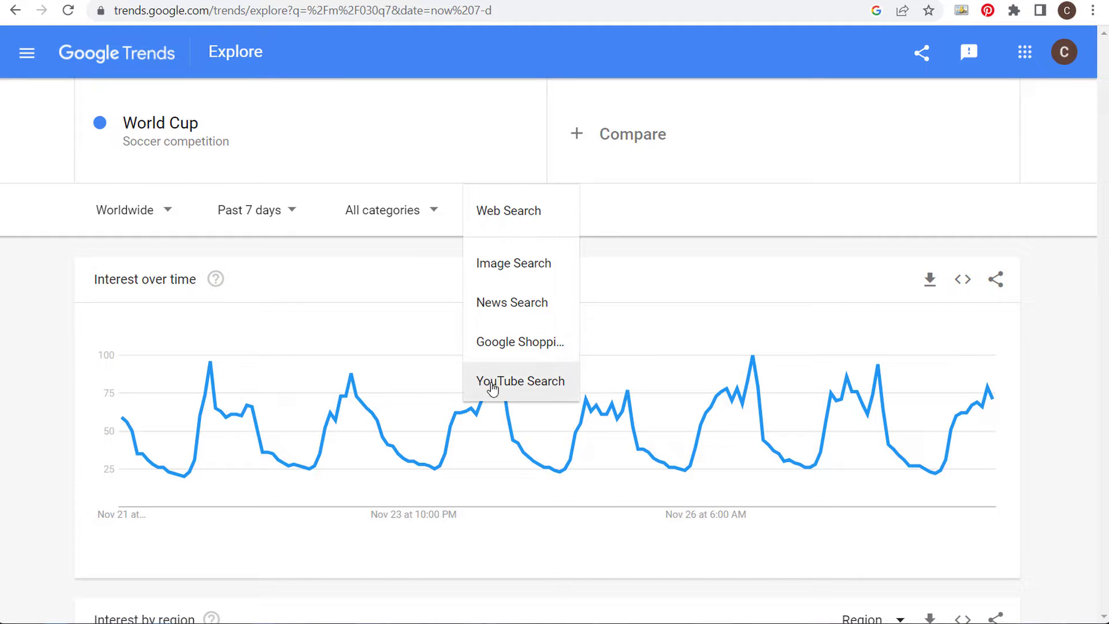
{"action": "left_click", "coordinate": [532, 385]}
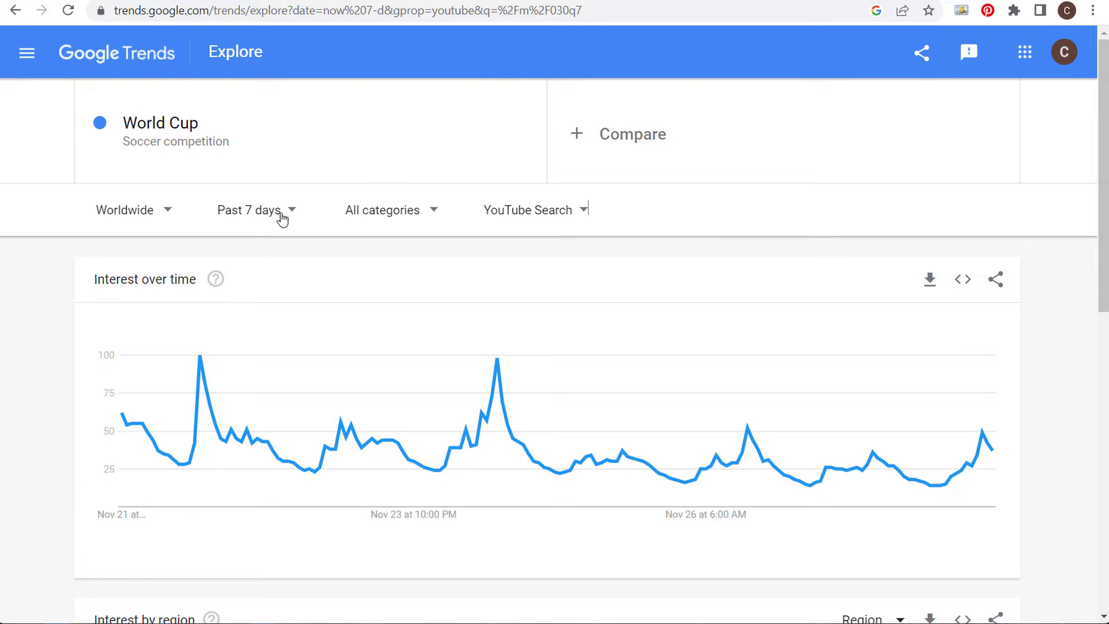
- Page World Cup's rising related queries forward to entries 11–15 of 25
{"action": "scroll", "coordinate": [58, 306], "scroll_direction": "down", "scroll_amount": 6}
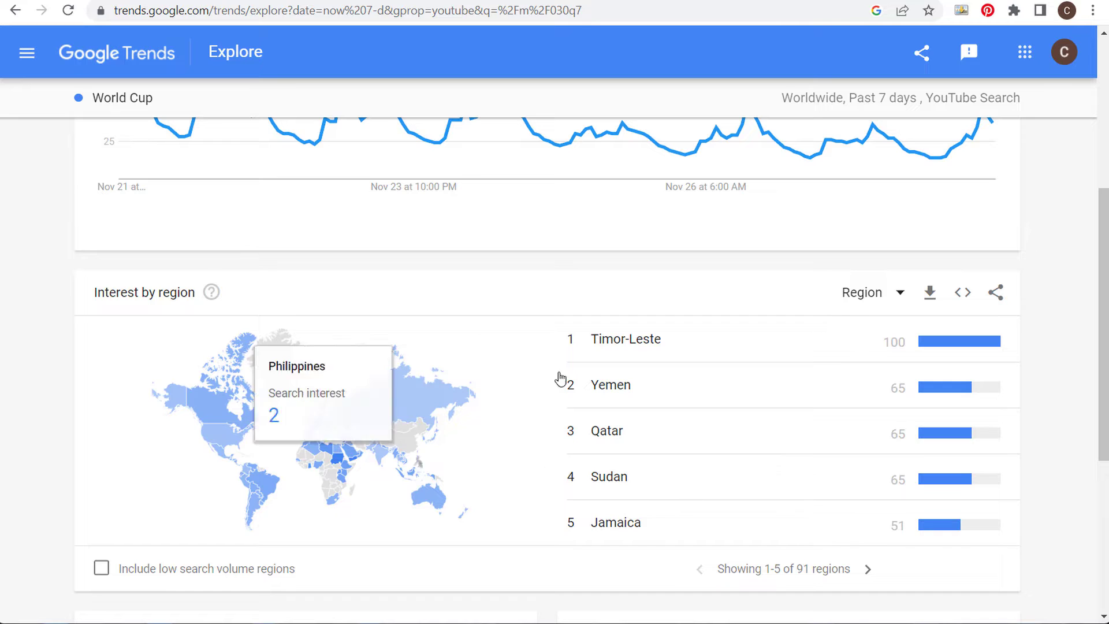
{"action": "scroll", "coordinate": [58, 294], "scroll_direction": "down", "scroll_amount": 4}
{"action": "scroll", "coordinate": [54, 285], "scroll_direction": "down", "scroll_amount": 1}
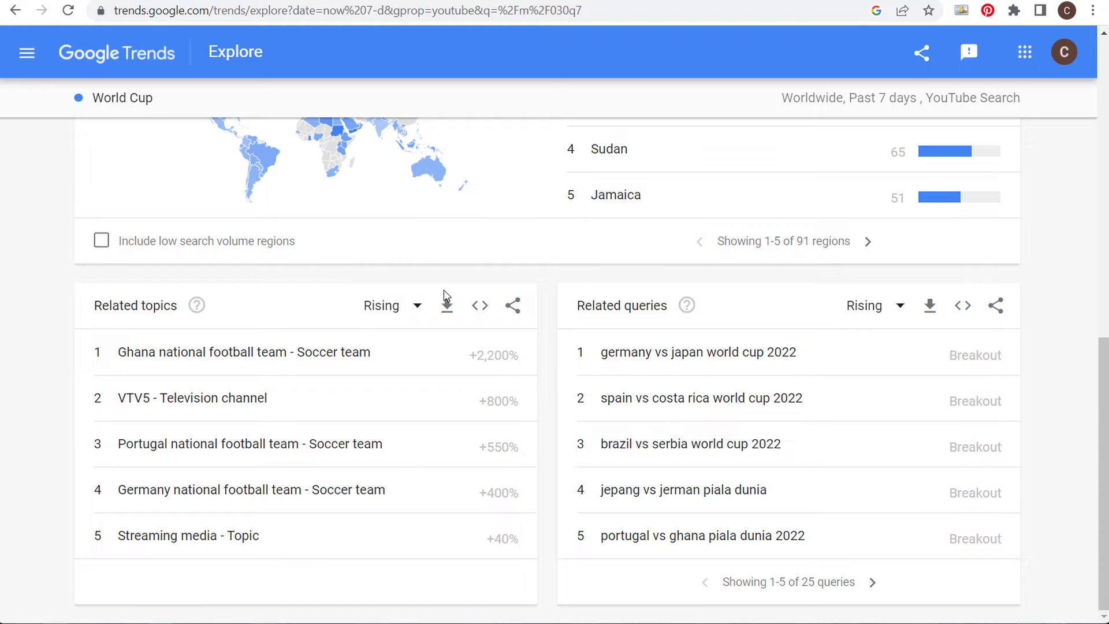
{"action": "left_click", "coordinate": [873, 582]}
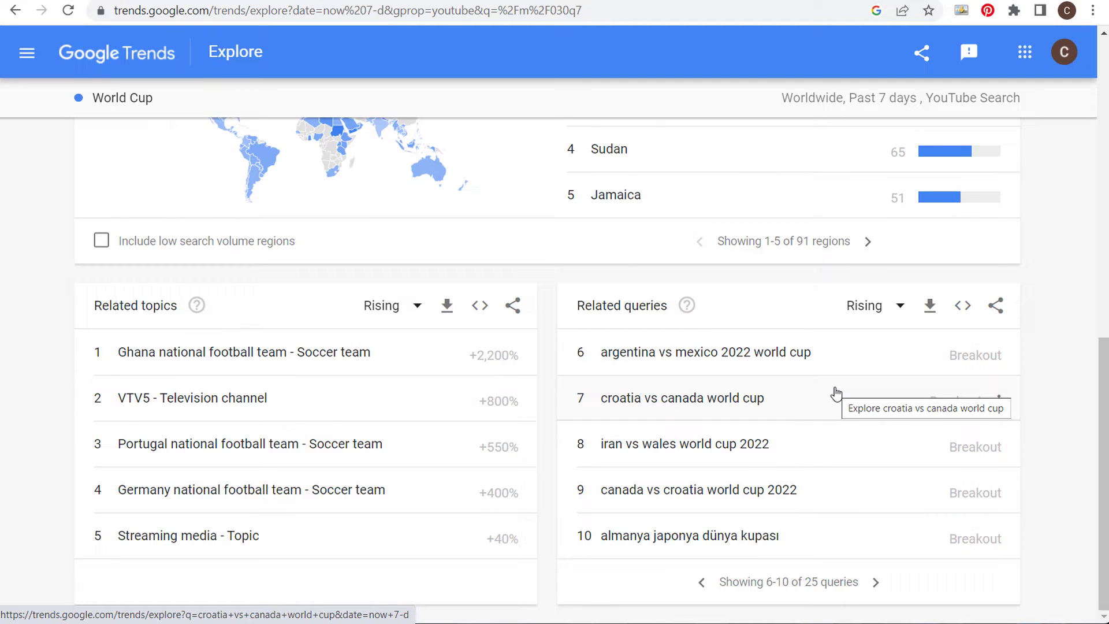
{"action": "left_click", "coordinate": [877, 582]}
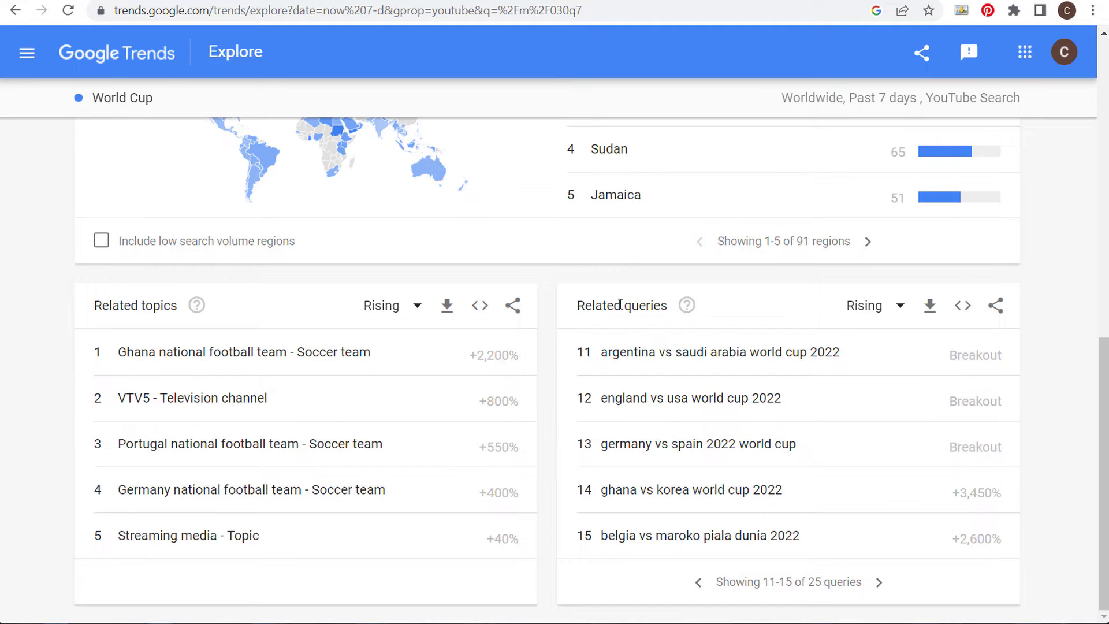
- Switch World Cup related queries to Top and page through to entries 21–25
{"action": "left_click", "coordinate": [880, 305]}
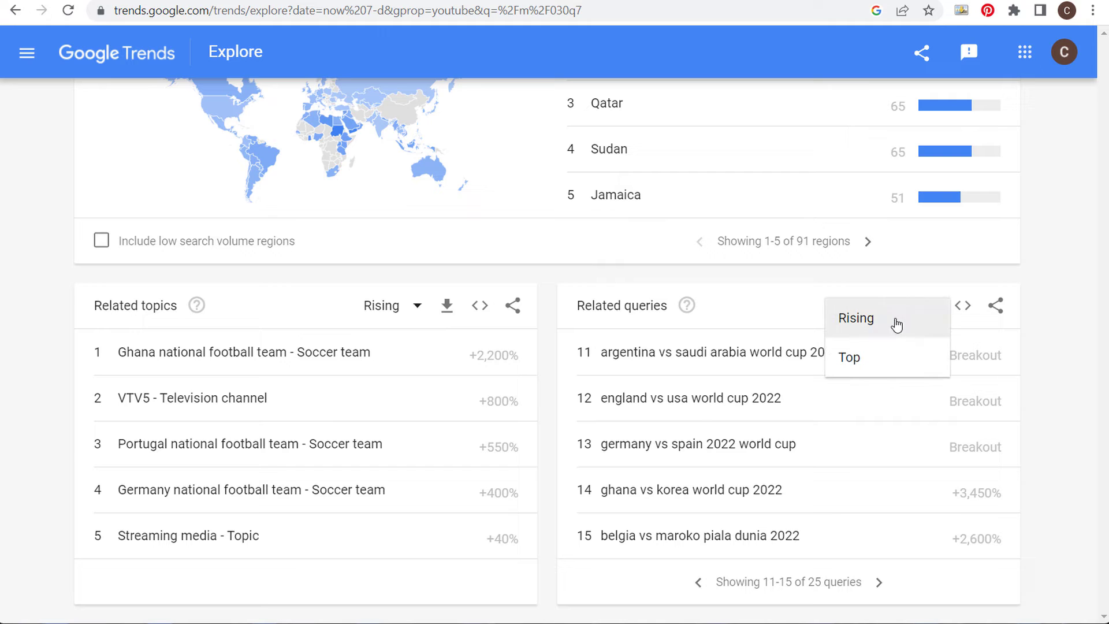
{"action": "left_click", "coordinate": [855, 357]}
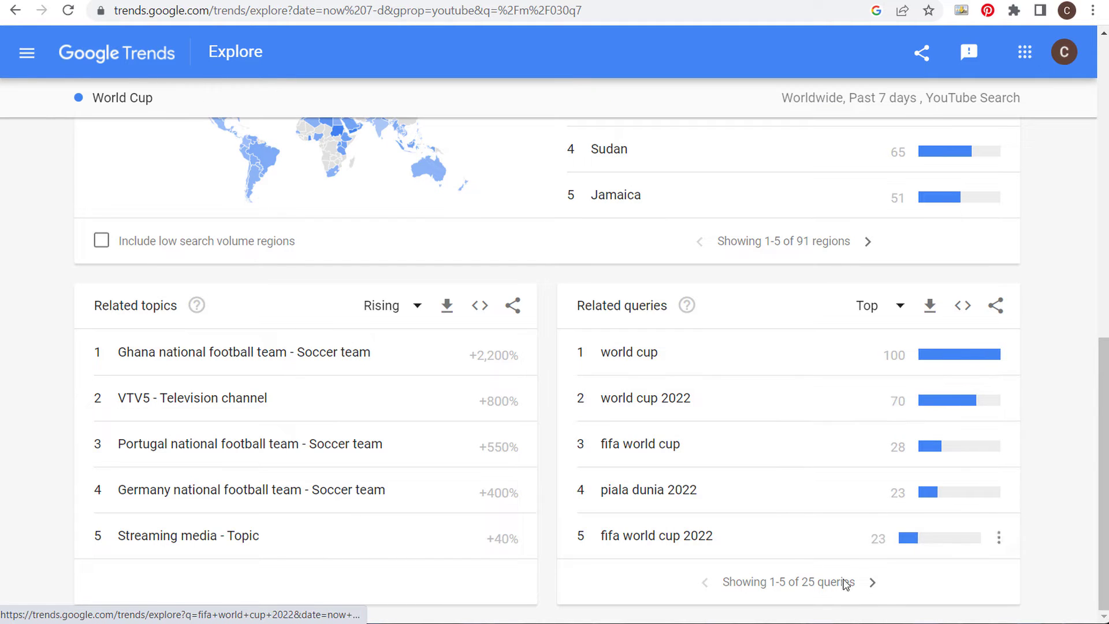
{"action": "left_click", "coordinate": [872, 582]}
{"action": "left_click", "coordinate": [877, 583]}
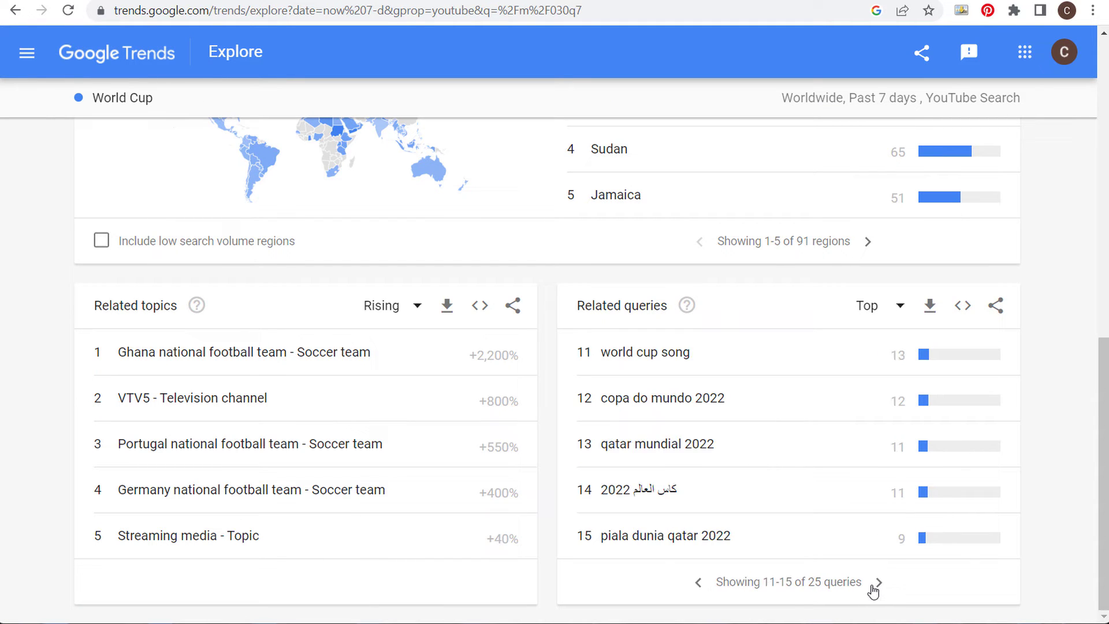
{"action": "left_click", "coordinate": [875, 584]}
{"action": "left_click", "coordinate": [878, 583]}
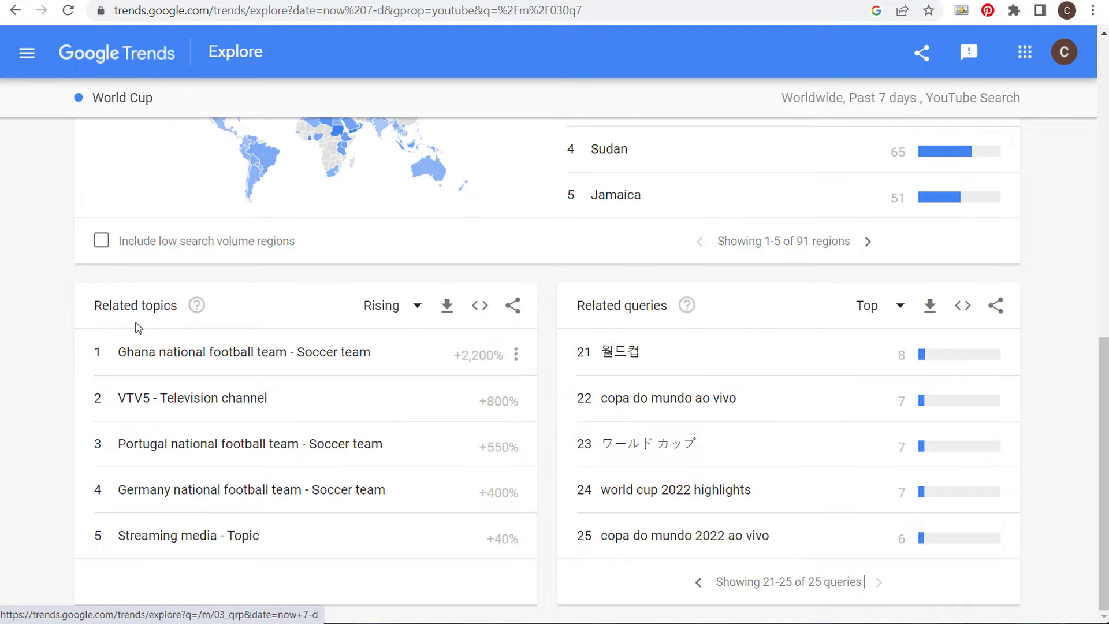
- Switch related topics to Top, page to entries 16–20, and scroll back up
{"action": "left_click", "coordinate": [369, 307]}
{"action": "left_click", "coordinate": [376, 359]}
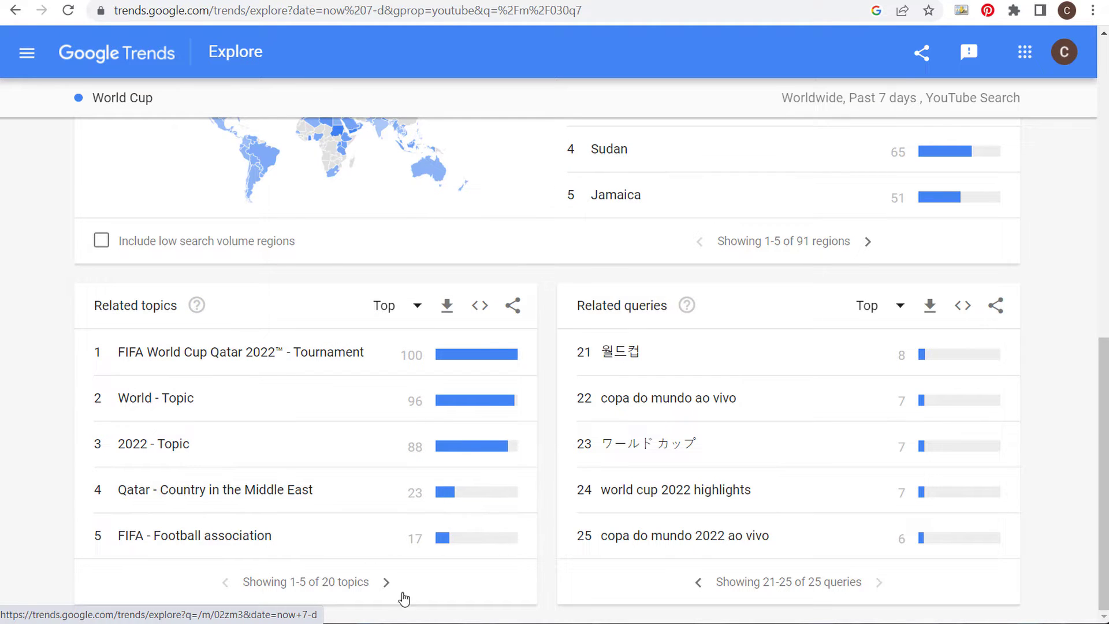
{"action": "left_click", "coordinate": [386, 582]}
{"action": "left_click", "coordinate": [387, 582]}
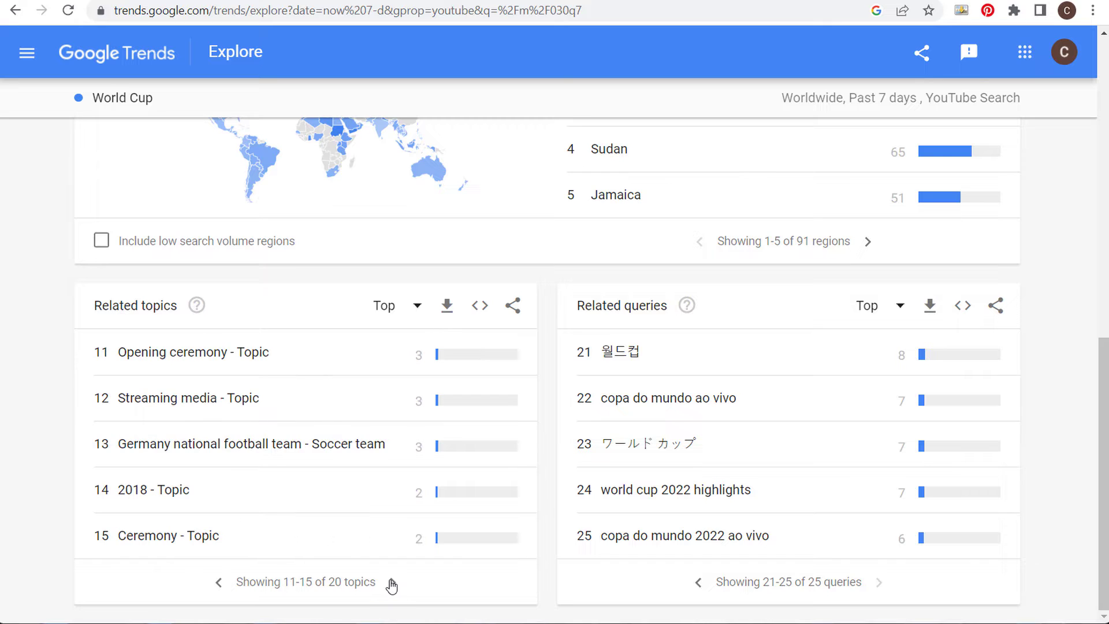
{"action": "left_click", "coordinate": [392, 582]}
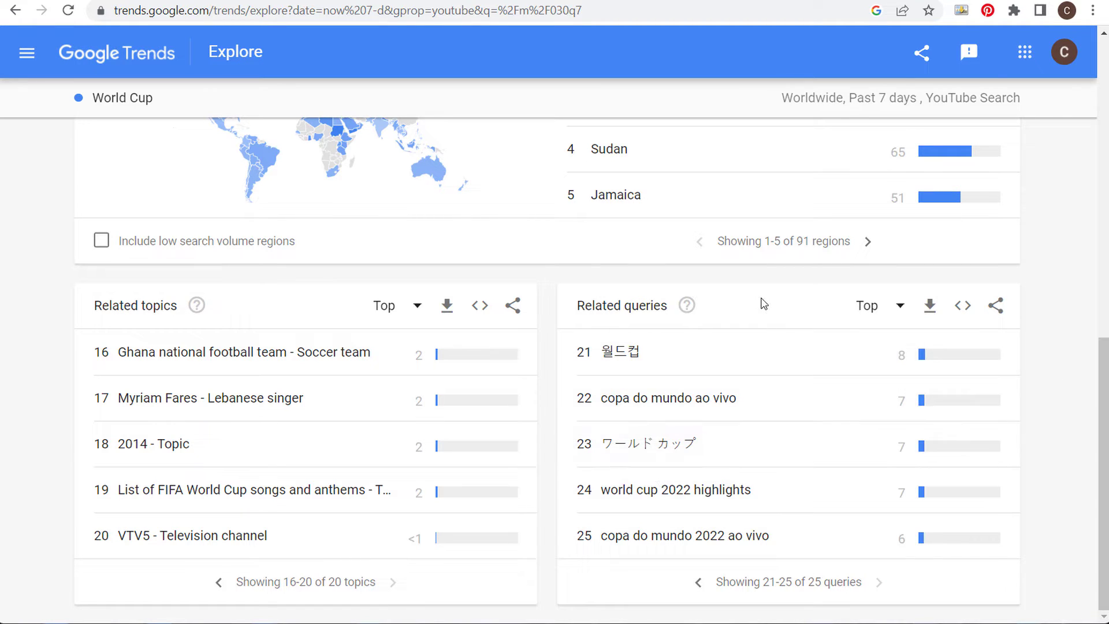
{"action": "scroll", "coordinate": [564, 311], "scroll_direction": "up", "scroll_amount": 10}
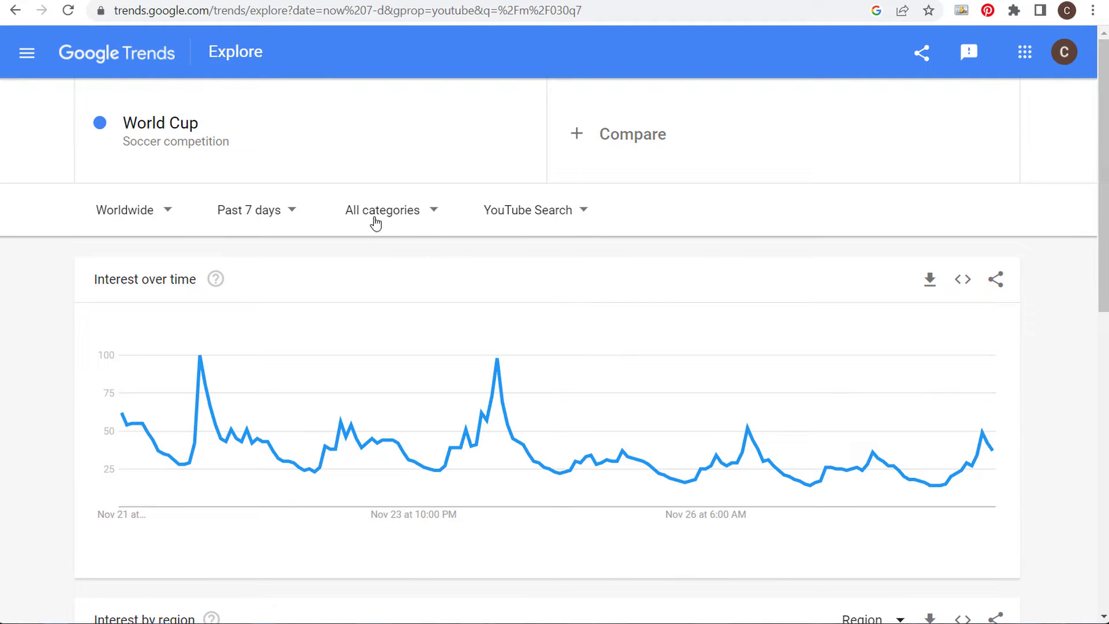
- Replace the World Cup search term with the Advertising topic
{"action": "left_click", "coordinate": [184, 129]}
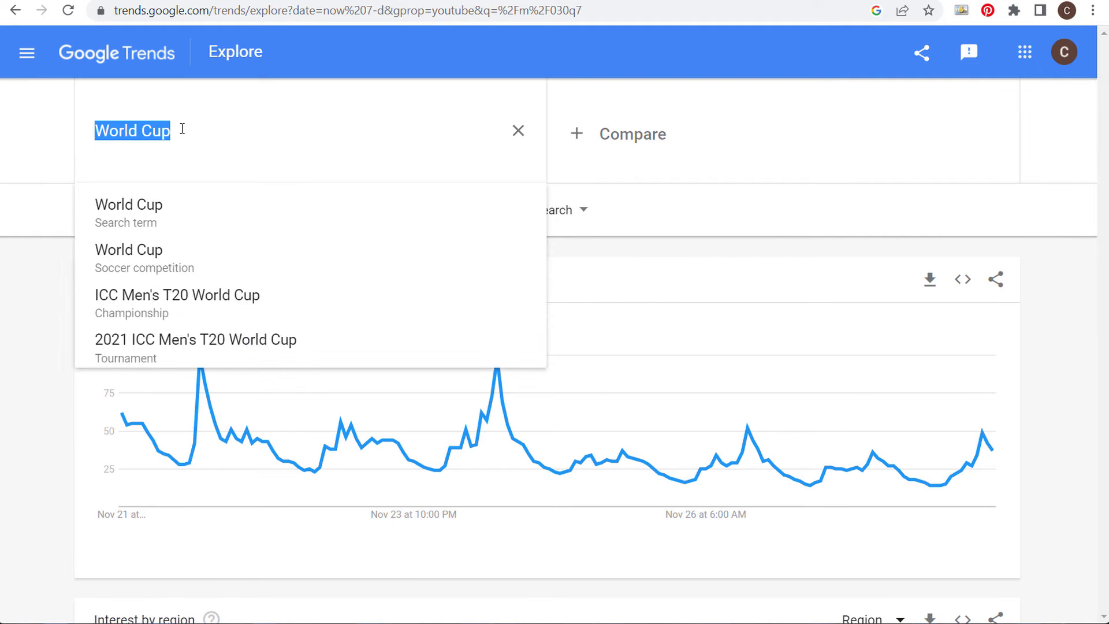
{"action": "type", "text": "Advertising"}
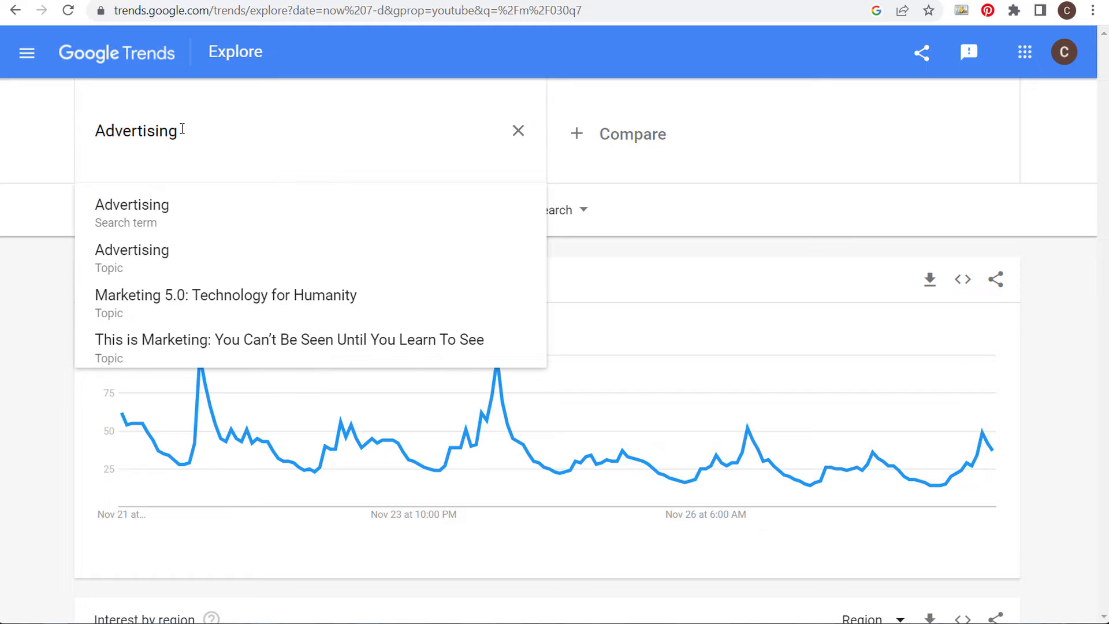
{"action": "left_click", "coordinate": [151, 257]}
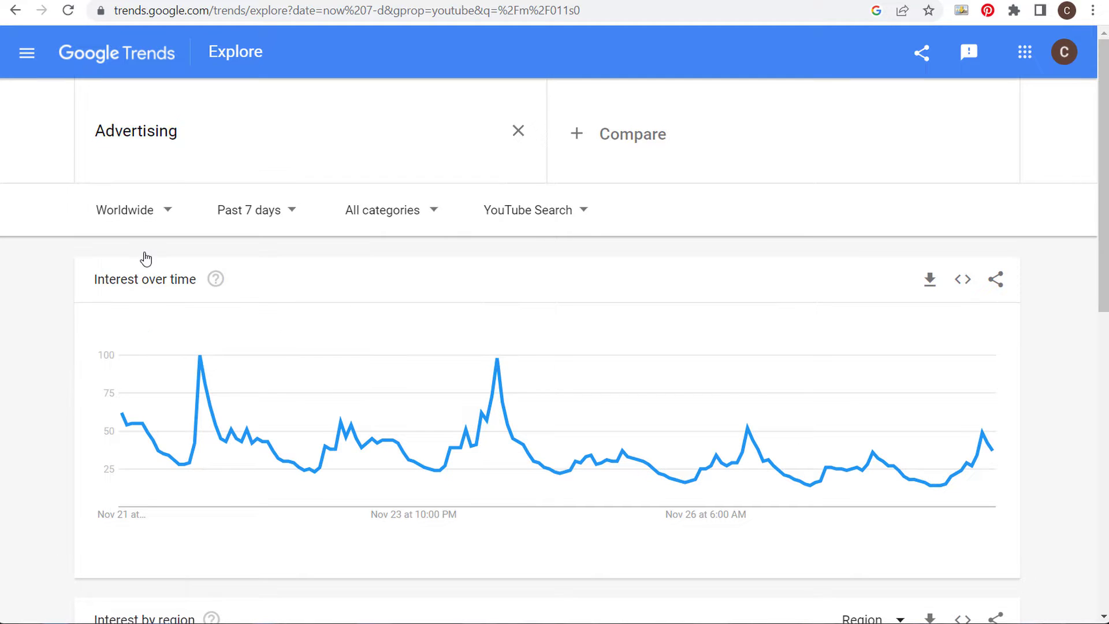
- Set region to United States and time range to Past 12 months, keeping All categories
{"action": "left_click", "coordinate": [145, 213]}
{"action": "type", "text": "united st"}
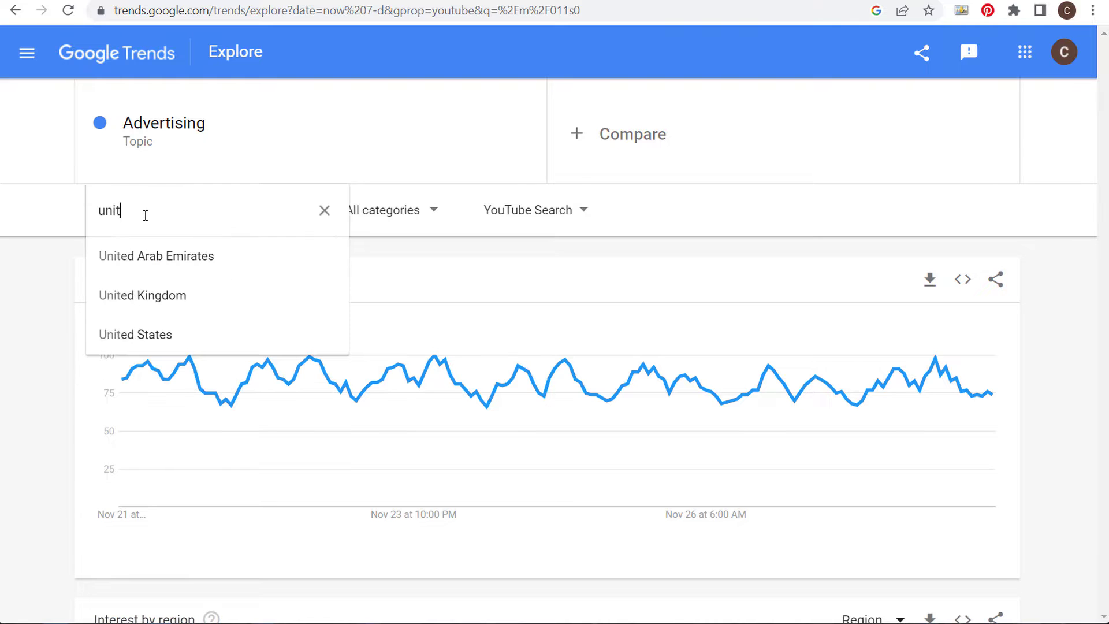
{"action": "left_click", "coordinate": [163, 264]}
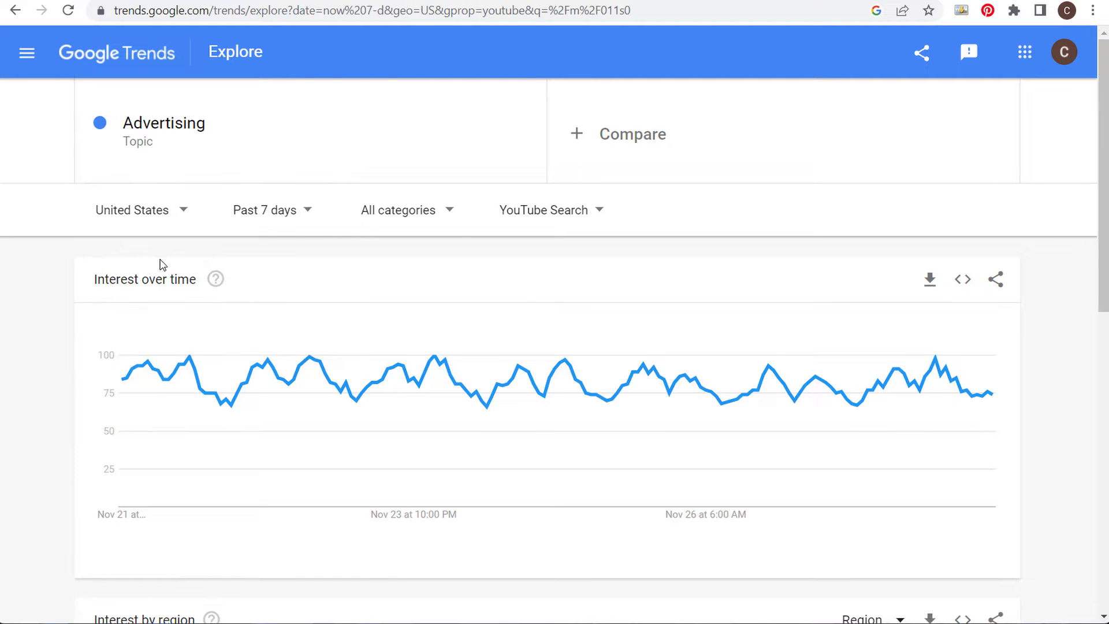
{"action": "left_click", "coordinate": [289, 210]}
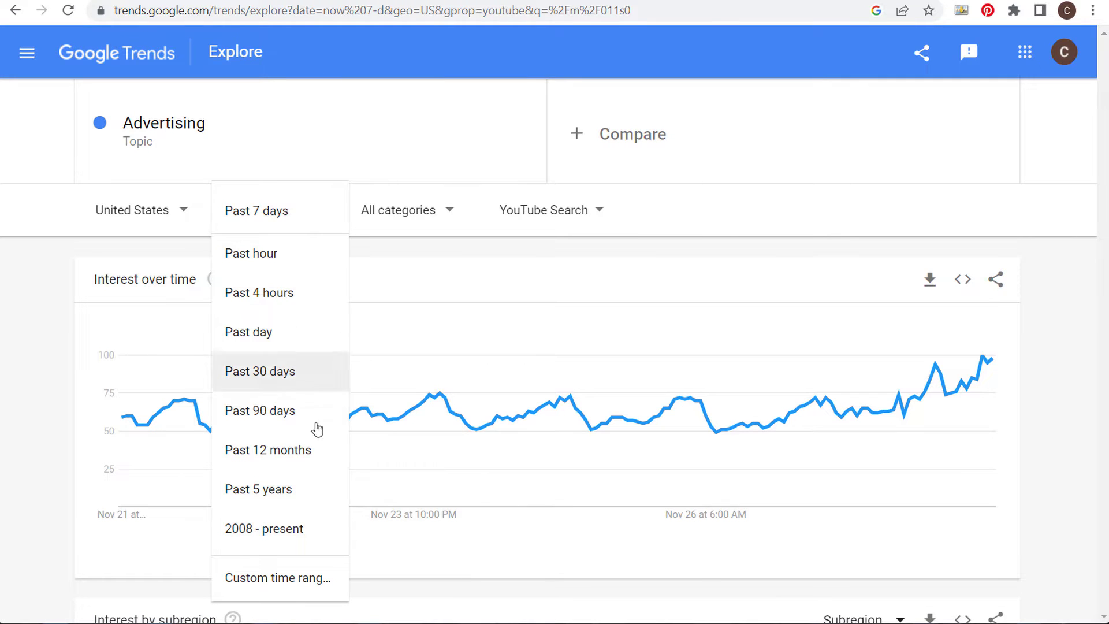
{"action": "left_click", "coordinate": [312, 449]}
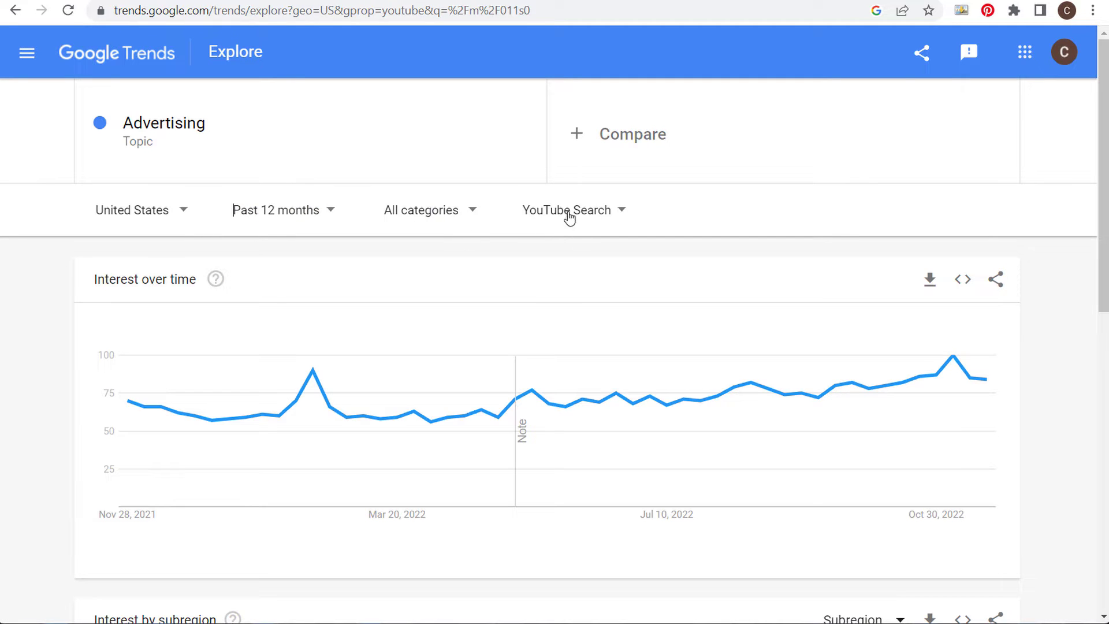
{"action": "left_click", "coordinate": [435, 210]}
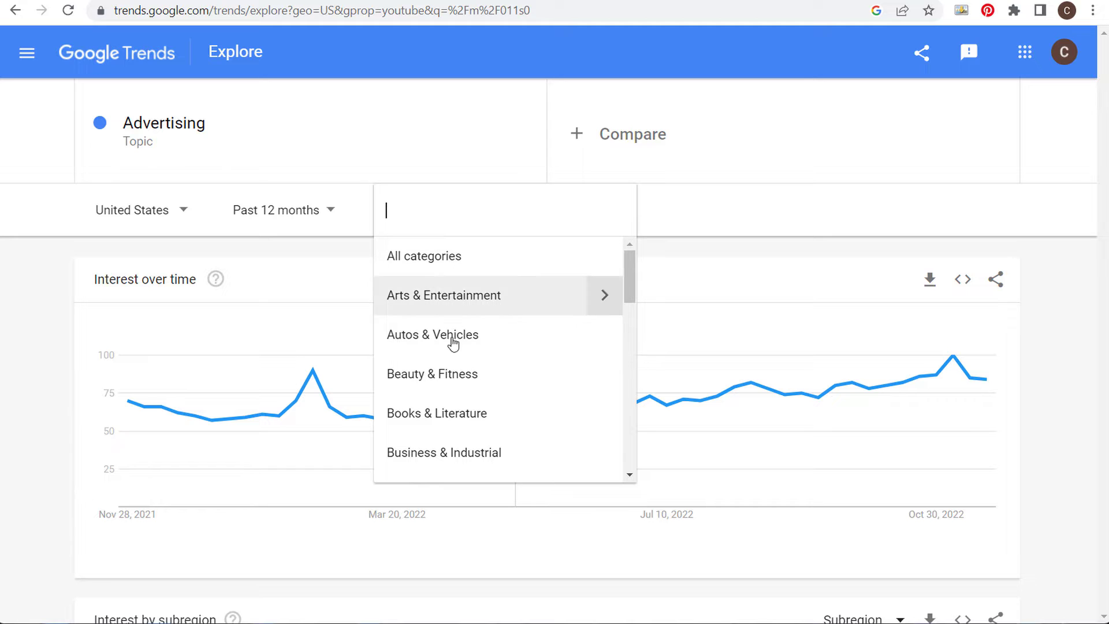
{"action": "left_click", "coordinate": [415, 259]}
{"action": "scroll", "coordinate": [47, 292], "scroll_direction": "down", "scroll_amount": 2}
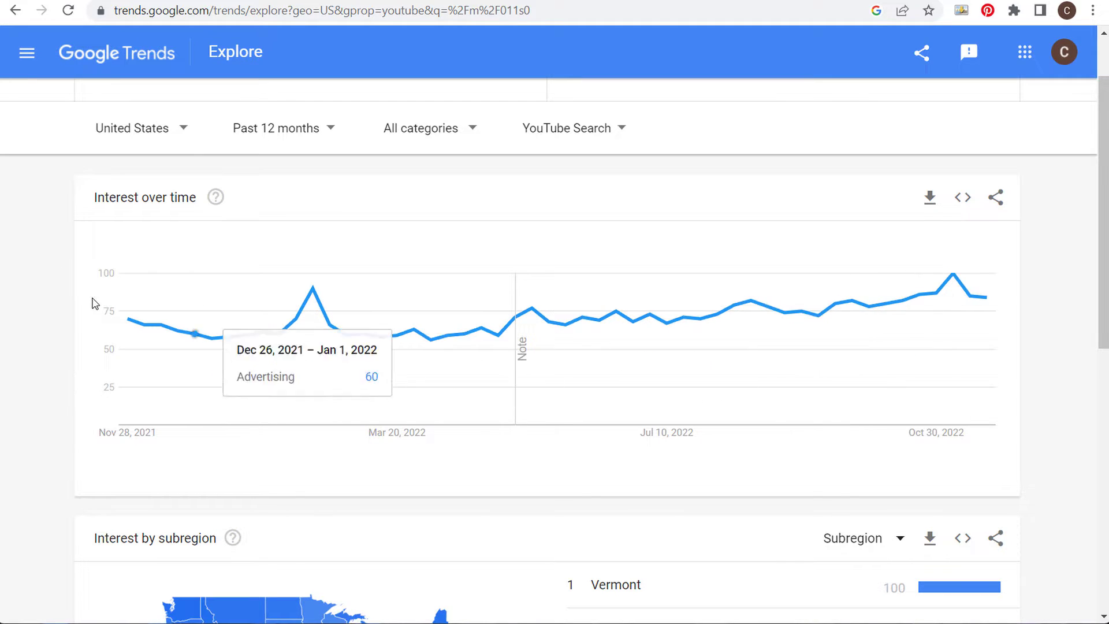
- Page through all of Advertising's rising related queries, through to facebook ads
{"action": "scroll", "coordinate": [75, 289], "scroll_direction": "down", "scroll_amount": 7}
{"action": "scroll", "coordinate": [80, 275], "scroll_direction": "down", "scroll_amount": 2}
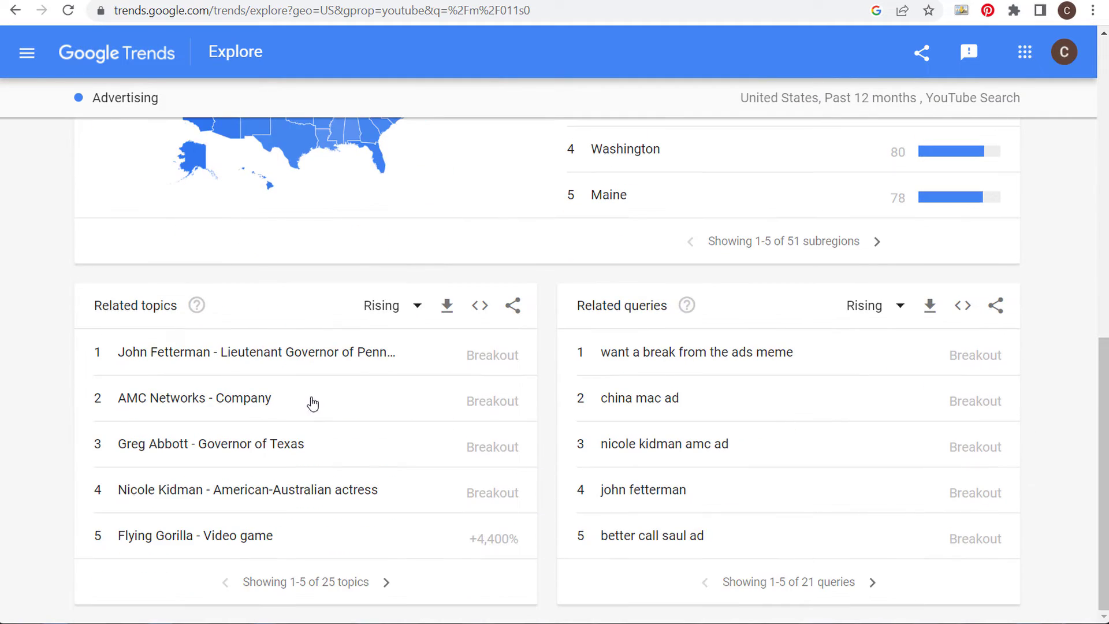
{"action": "scroll", "coordinate": [337, 168], "scroll_direction": "up", "scroll_amount": 10}
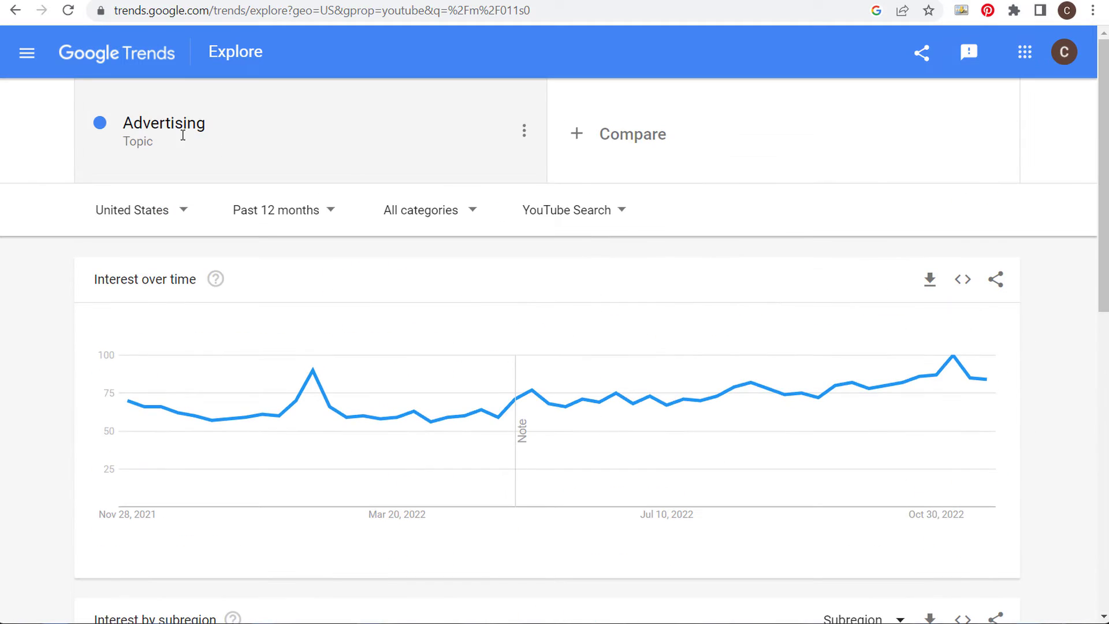
{"action": "scroll", "coordinate": [40, 265], "scroll_direction": "down", "scroll_amount": 10}
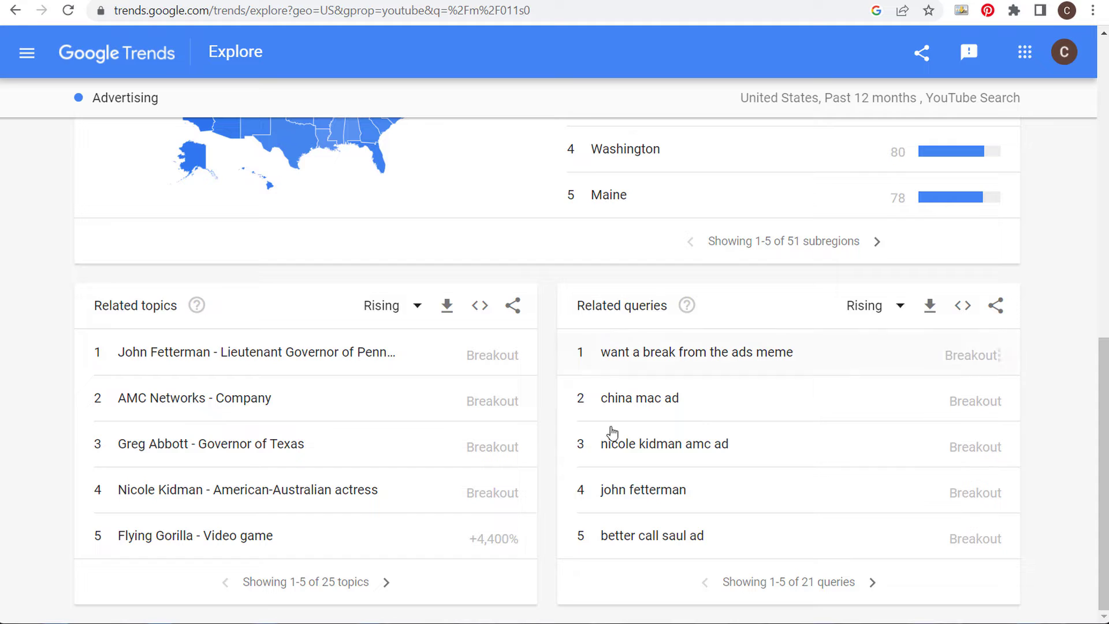
{"action": "left_click", "coordinate": [873, 583]}
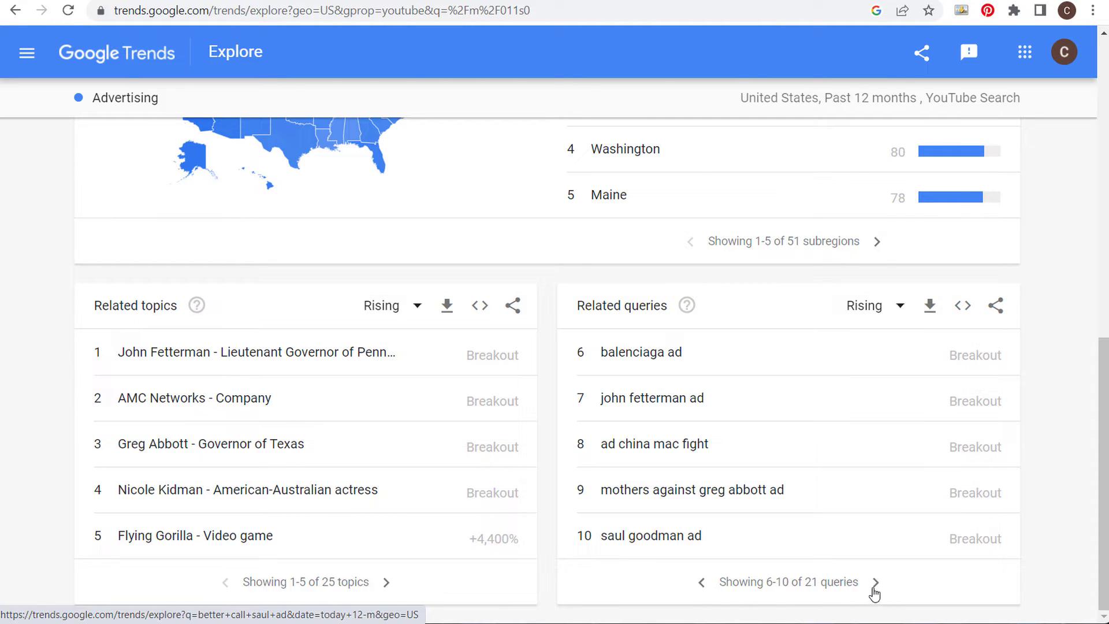
{"action": "left_click", "coordinate": [875, 586]}
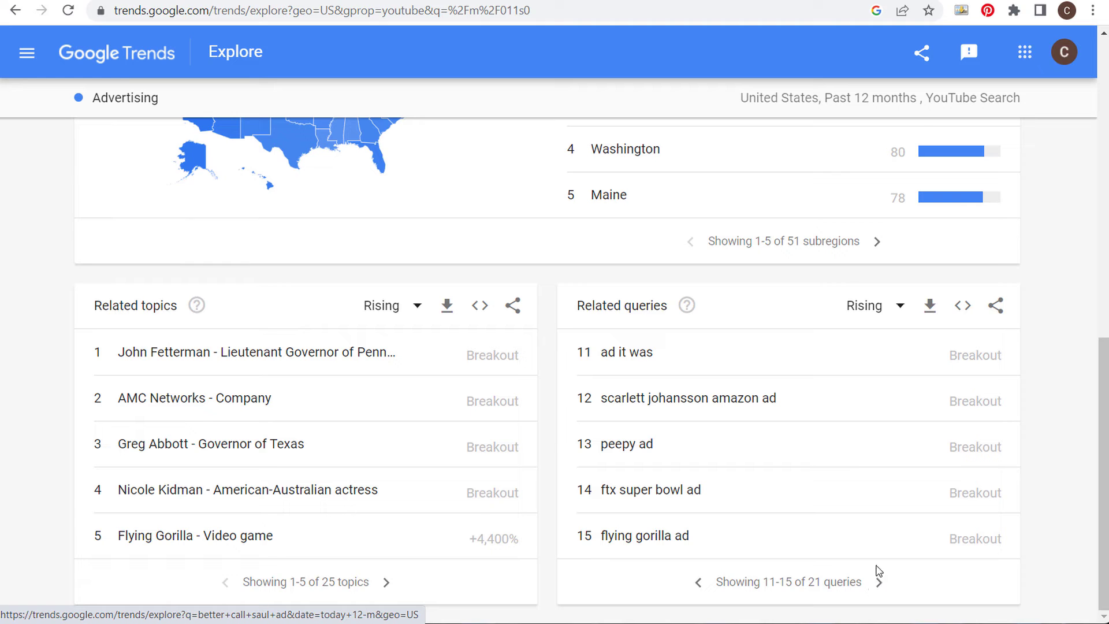
{"action": "left_click", "coordinate": [870, 307]}
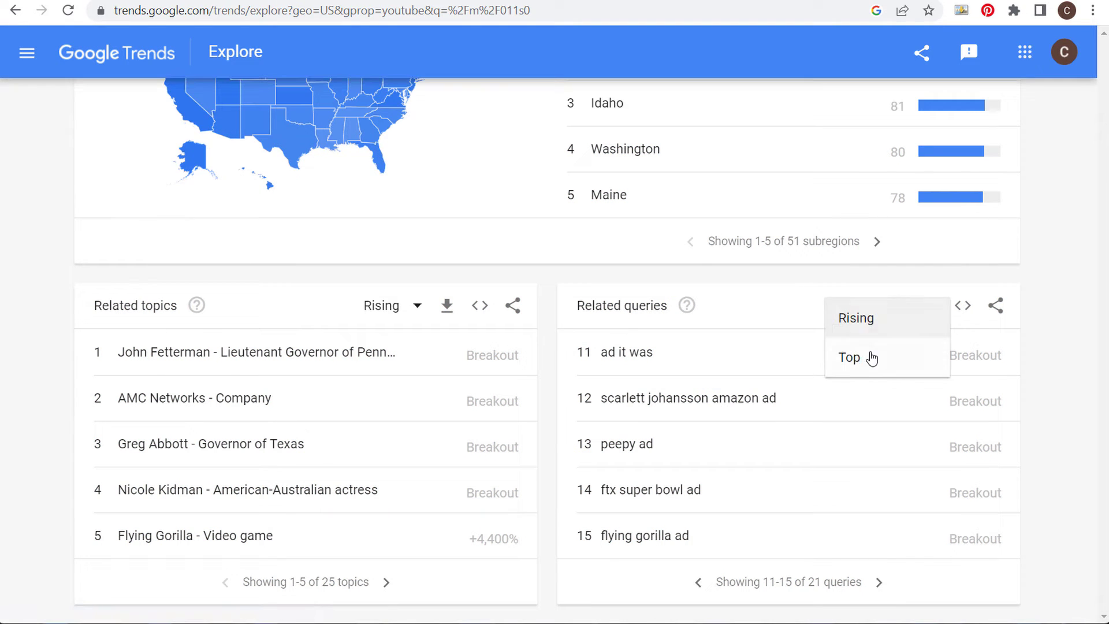
{"action": "left_click", "coordinate": [1028, 391]}
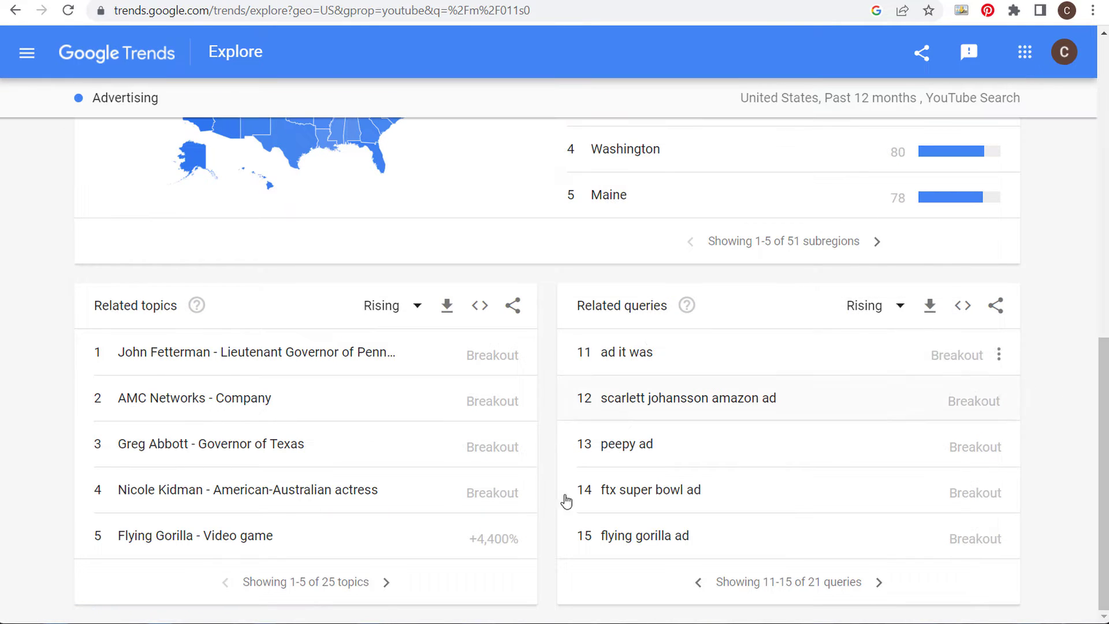
{"action": "left_click", "coordinate": [879, 583]}
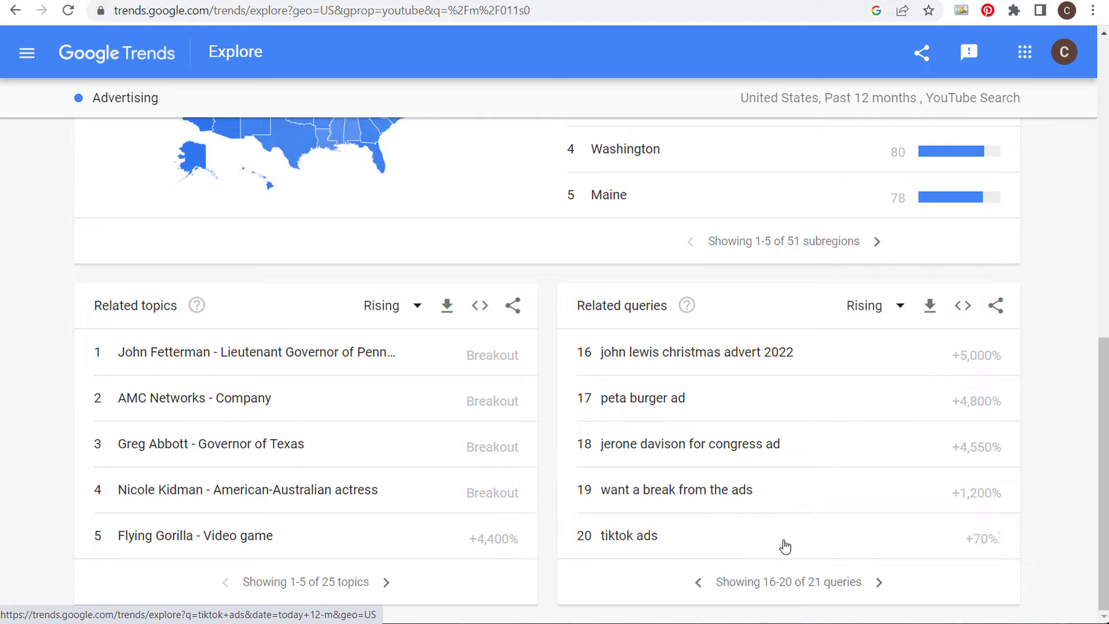
{"action": "left_click", "coordinate": [879, 582]}
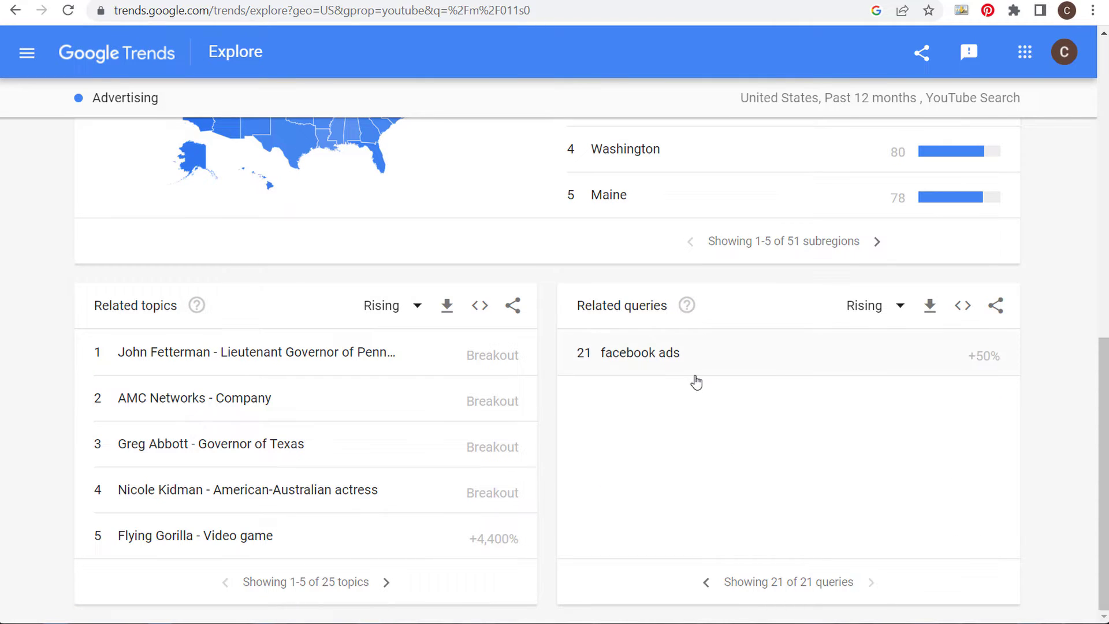
{"action": "left_click", "coordinate": [708, 583]}
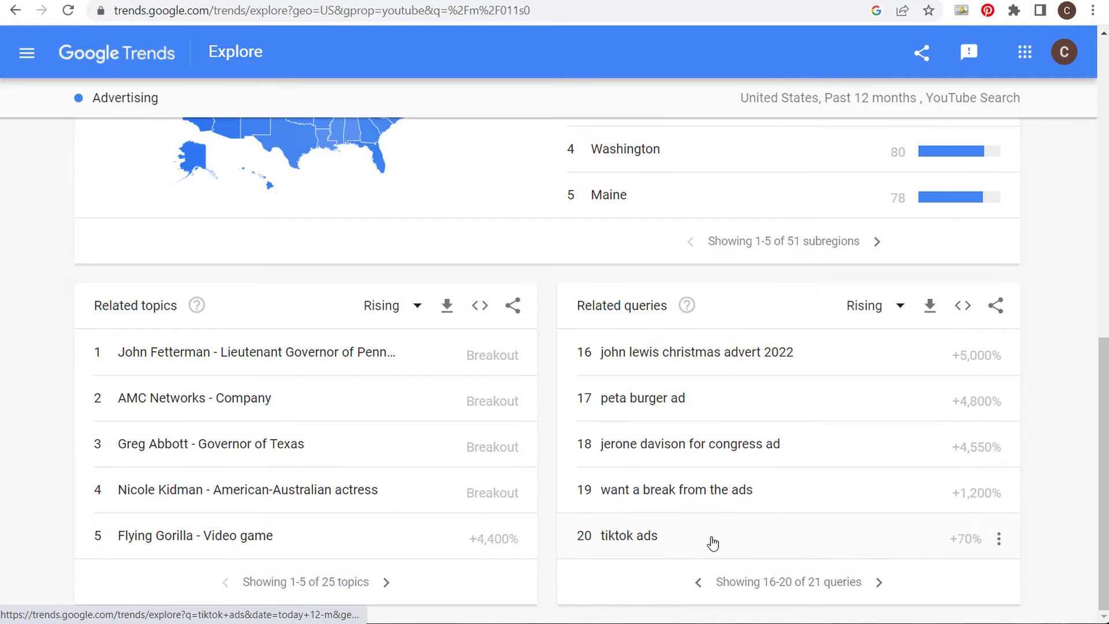
- Switch related queries to Top, page to entries 21–25, then back to 6–10
{"action": "left_click", "coordinate": [850, 306]}
{"action": "left_click", "coordinate": [855, 355]}
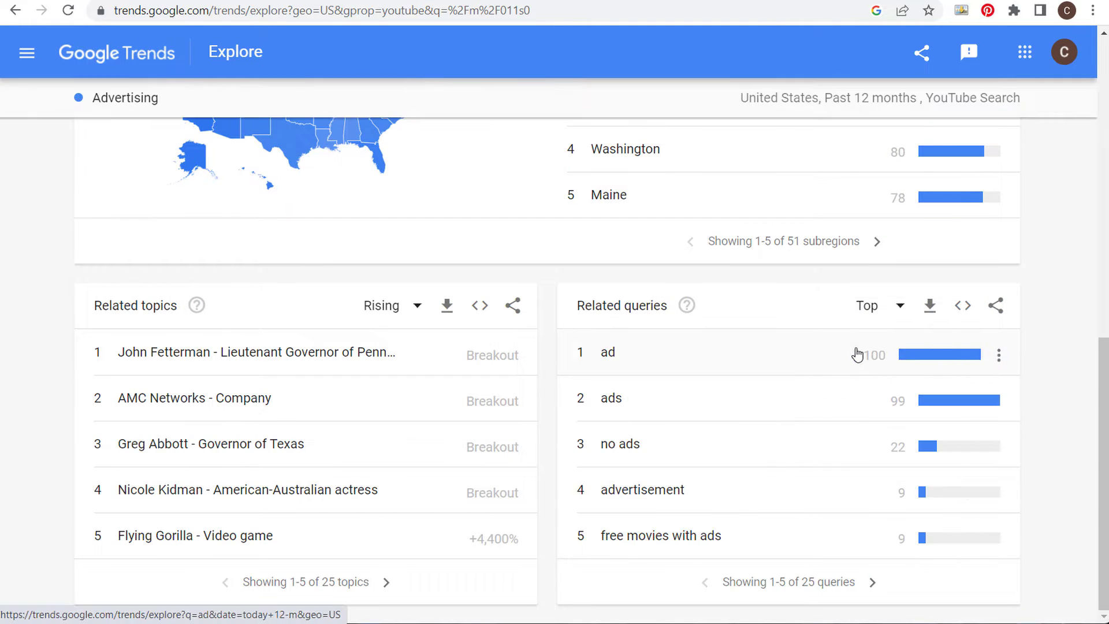
{"action": "scroll", "coordinate": [107, 248], "scroll_direction": "up", "scroll_amount": 10}
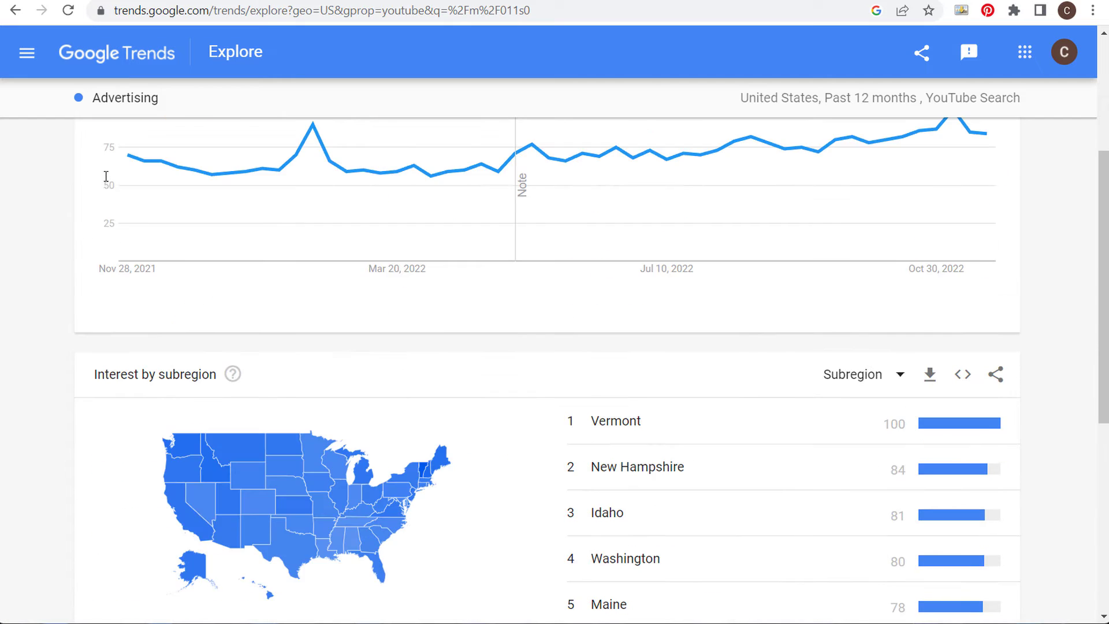
{"action": "scroll", "coordinate": [104, 226], "scroll_direction": "down", "scroll_amount": 10}
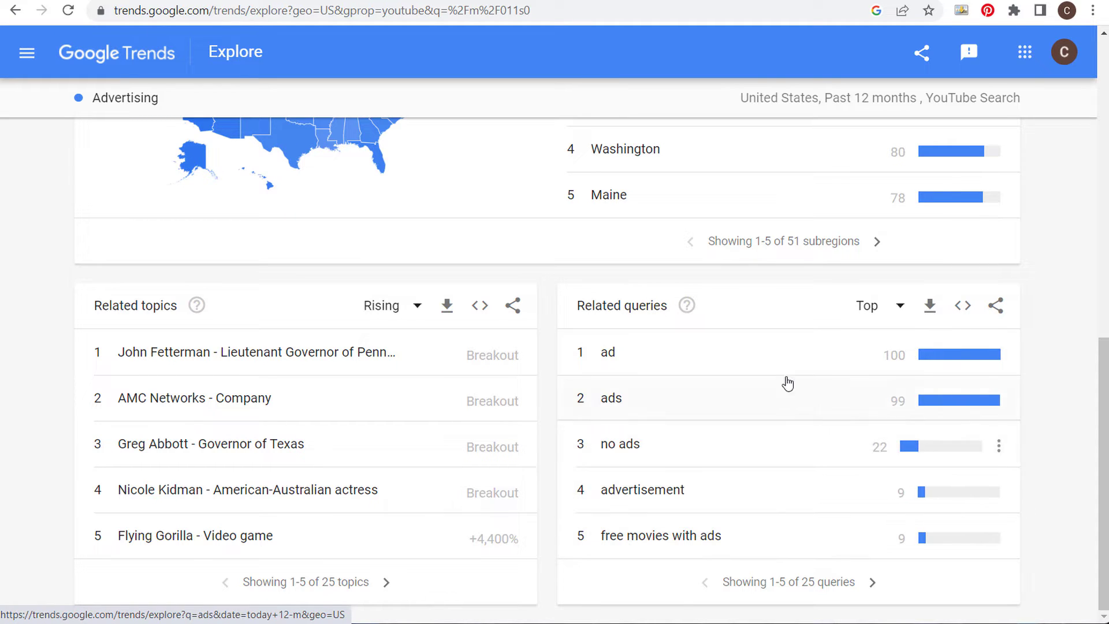
{"action": "left_click", "coordinate": [872, 582]}
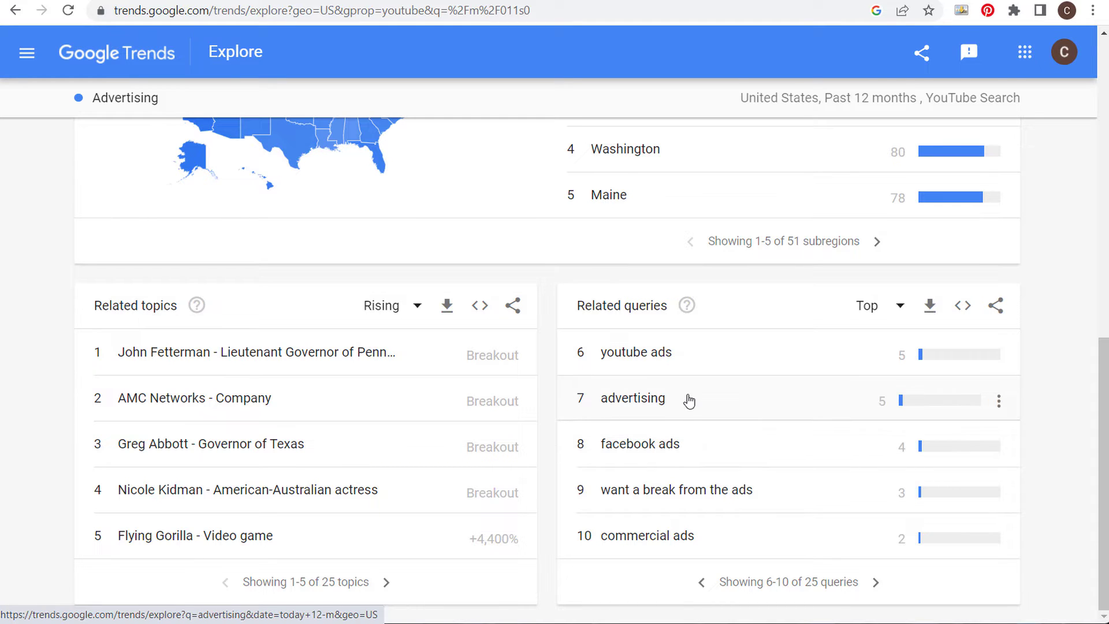
{"action": "left_click", "coordinate": [875, 582]}
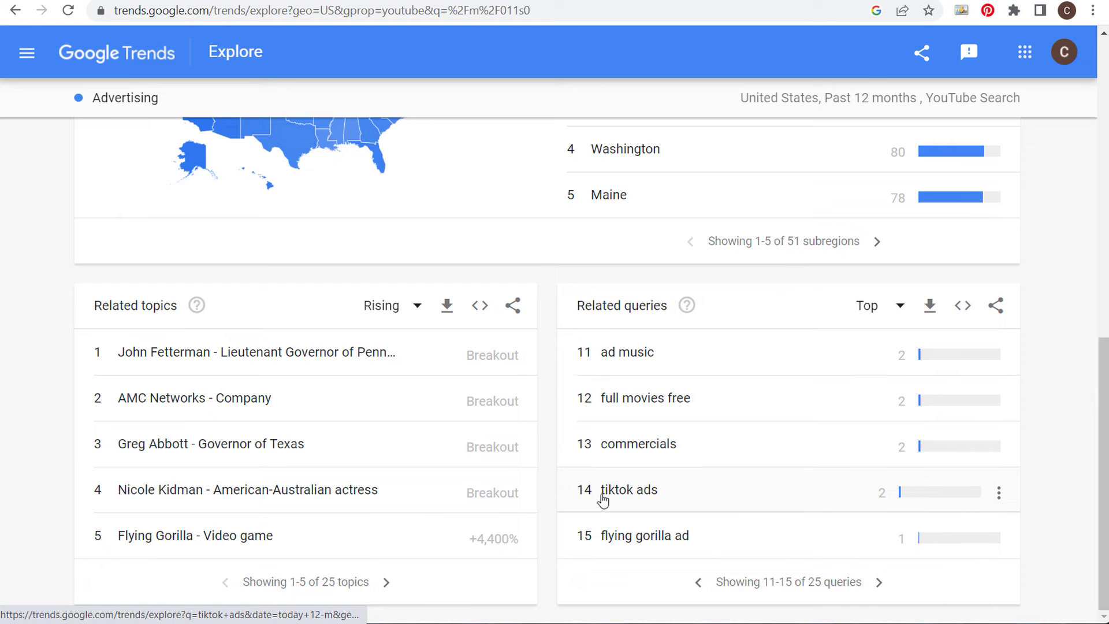
{"action": "left_click", "coordinate": [878, 582]}
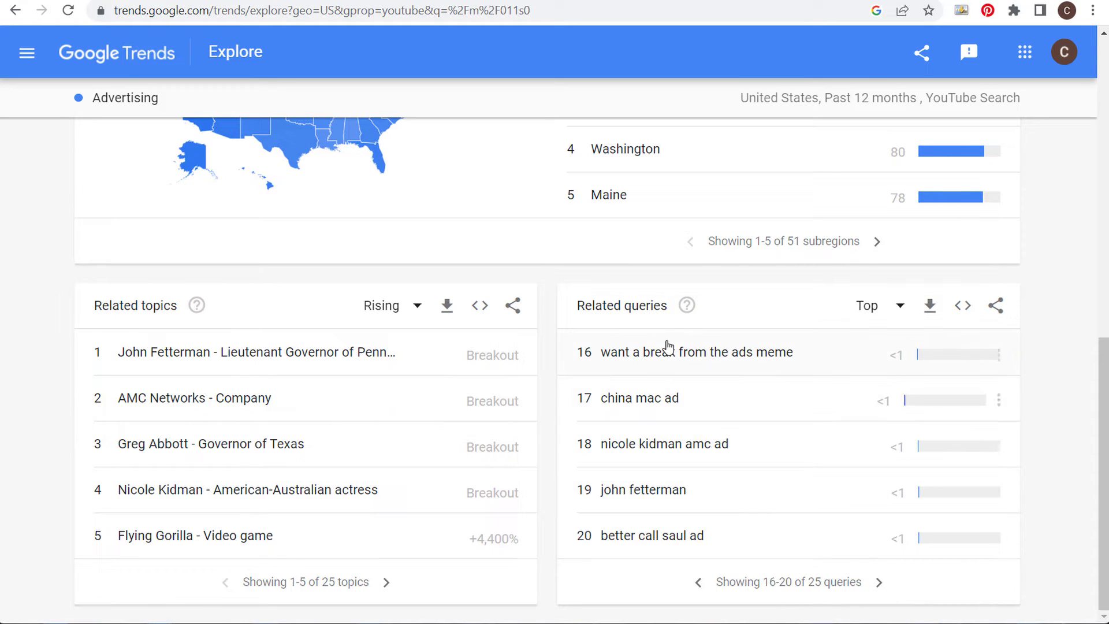
{"action": "left_click", "coordinate": [878, 582]}
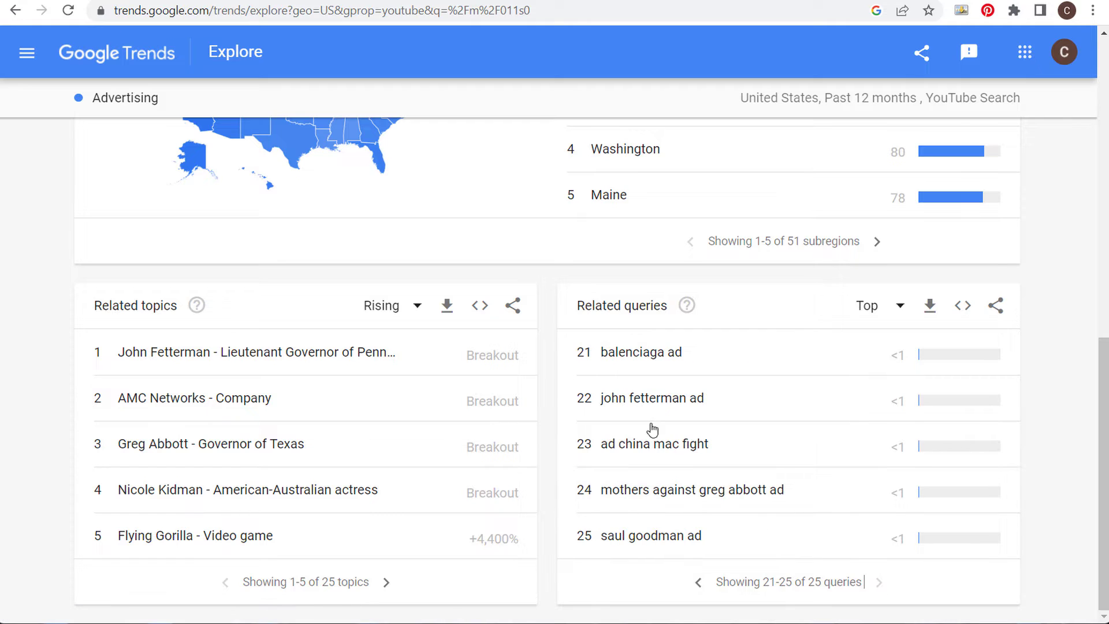
{"action": "left_click", "coordinate": [699, 583]}
{"action": "left_click", "coordinate": [699, 584]}
{"action": "left_click", "coordinate": [699, 583]}
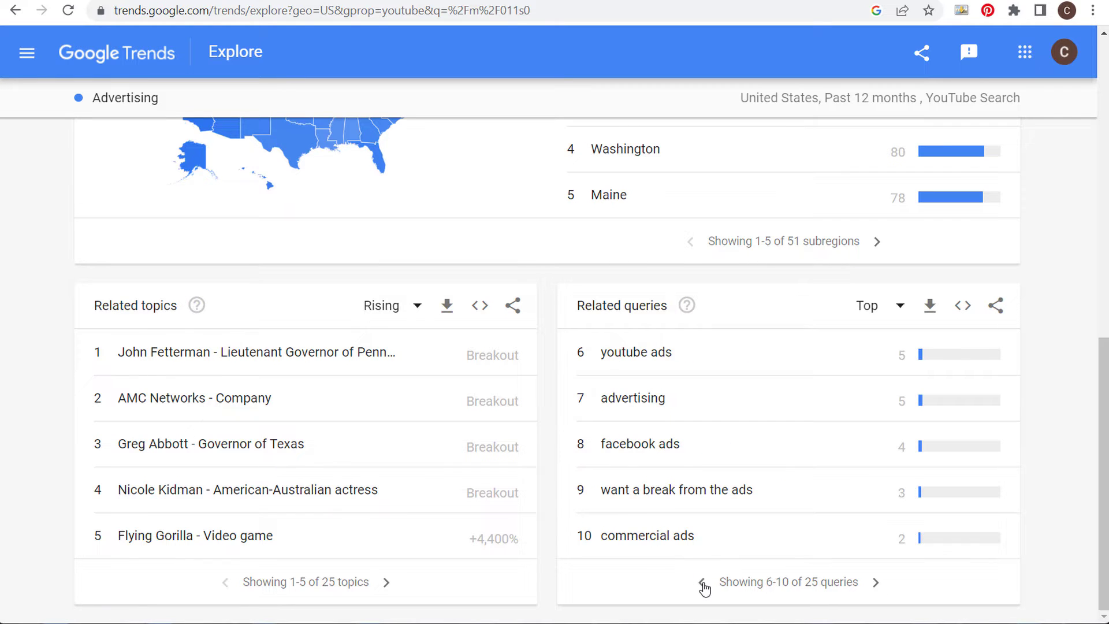
- Open the Trends page for the 'facebook ads' related query
{"action": "left_click", "coordinate": [628, 446]}
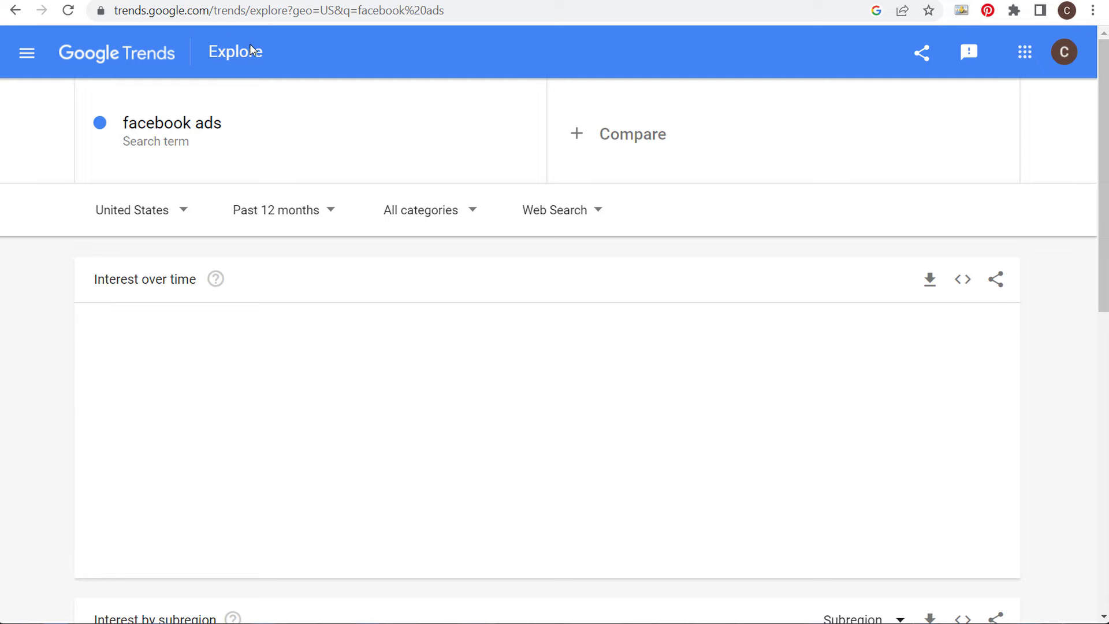
{"action": "scroll", "coordinate": [59, 234], "scroll_direction": "down", "scroll_amount": 5}
{"action": "scroll", "coordinate": [60, 233], "scroll_direction": "down", "scroll_amount": 5}
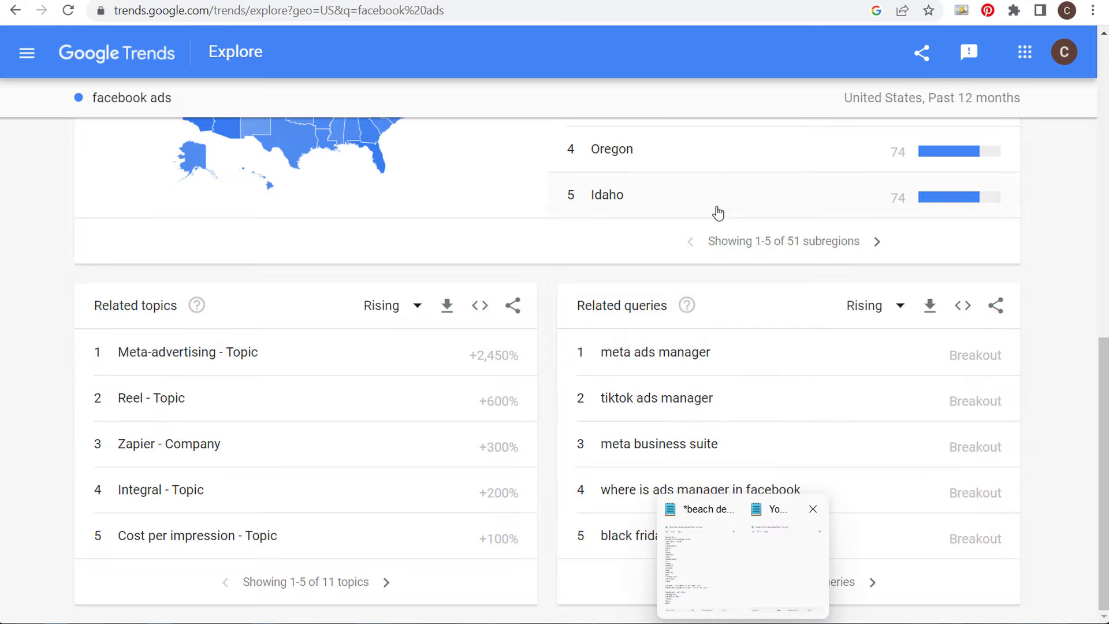
- Move Notepad aside and type 'Meta Ads Manager' as the first idea
{"action": "key", "text": "alt+Tab"}
{"action": "left_click_drag", "start_coordinate": [756, 61], "coordinate": [309, 43]}
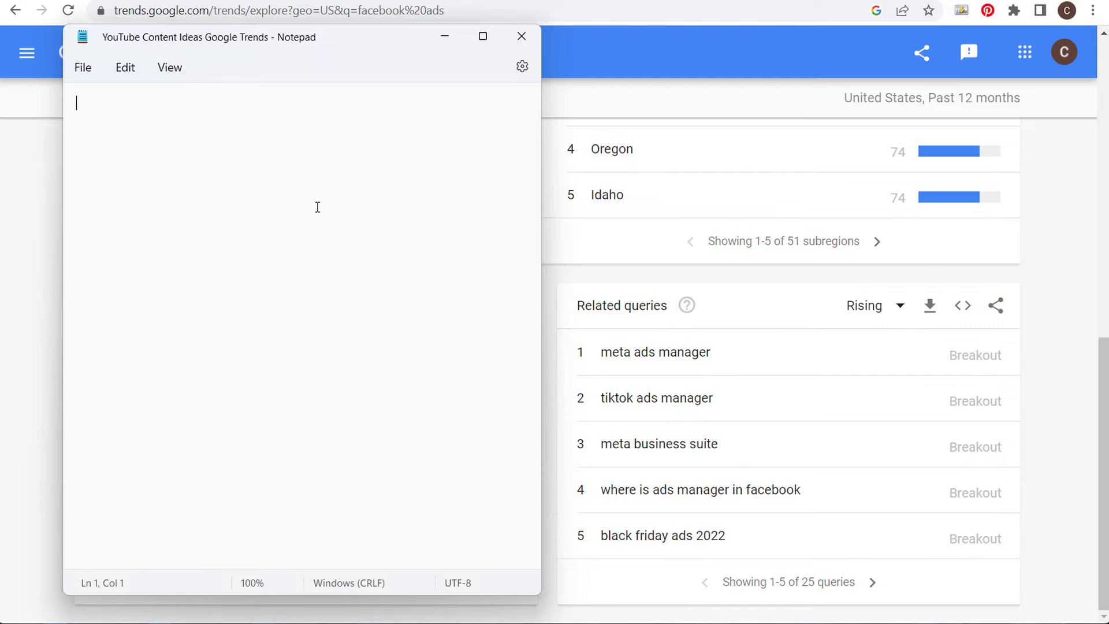
{"action": "type", "text": "Meta Ads Manager"}
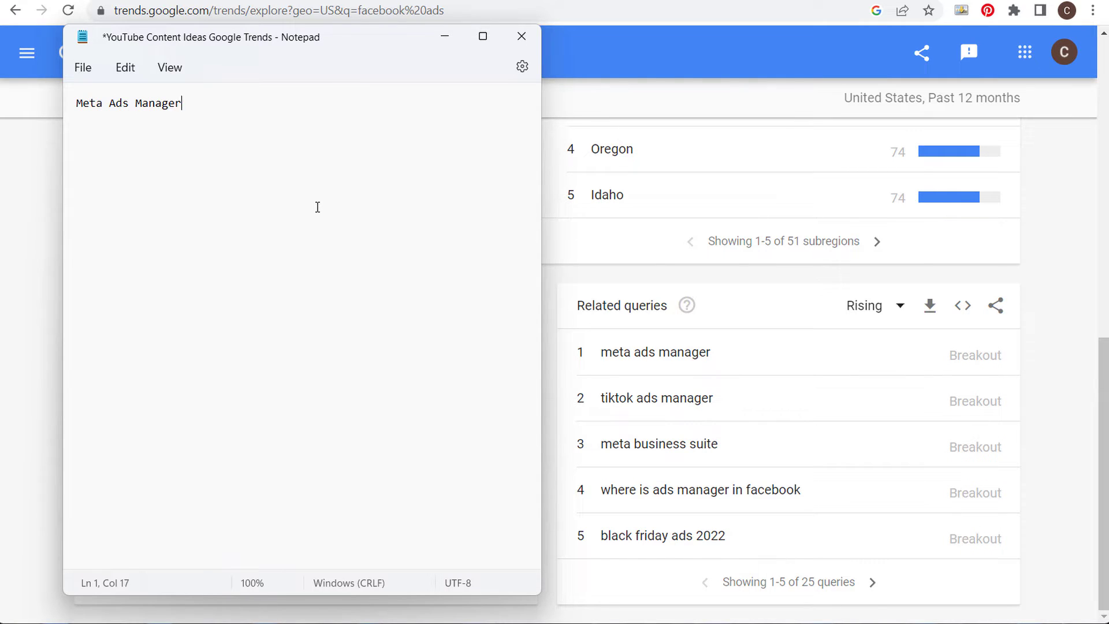
{"action": "left_click", "coordinate": [577, 276]}
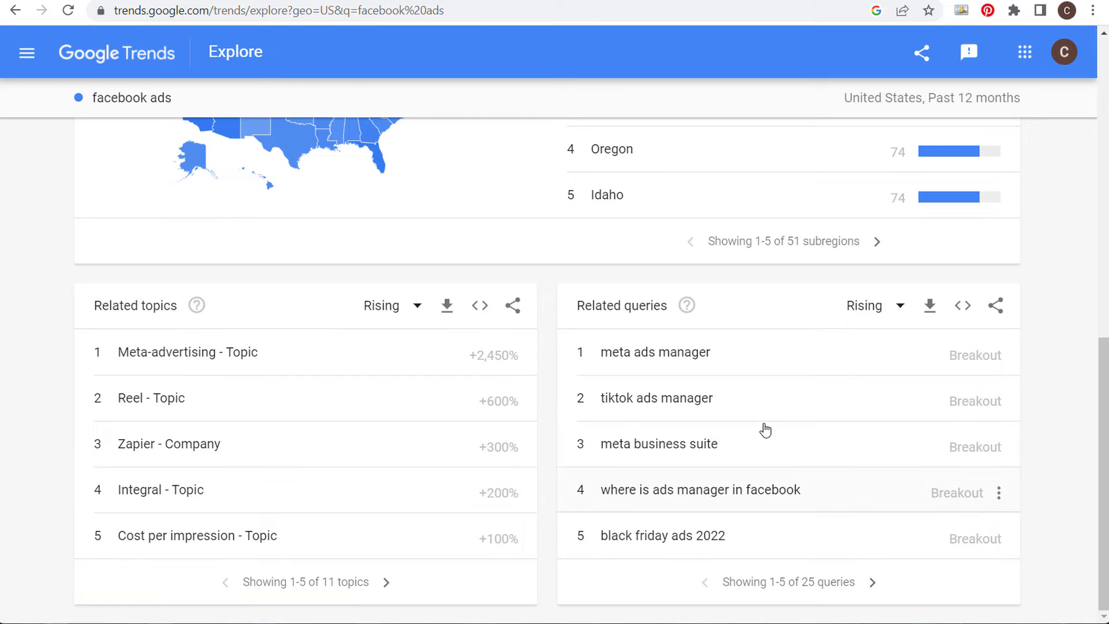
- Restrict the facebook ads trends to YouTube Search
{"action": "scroll", "coordinate": [553, 371], "scroll_direction": "up", "scroll_amount": 5}
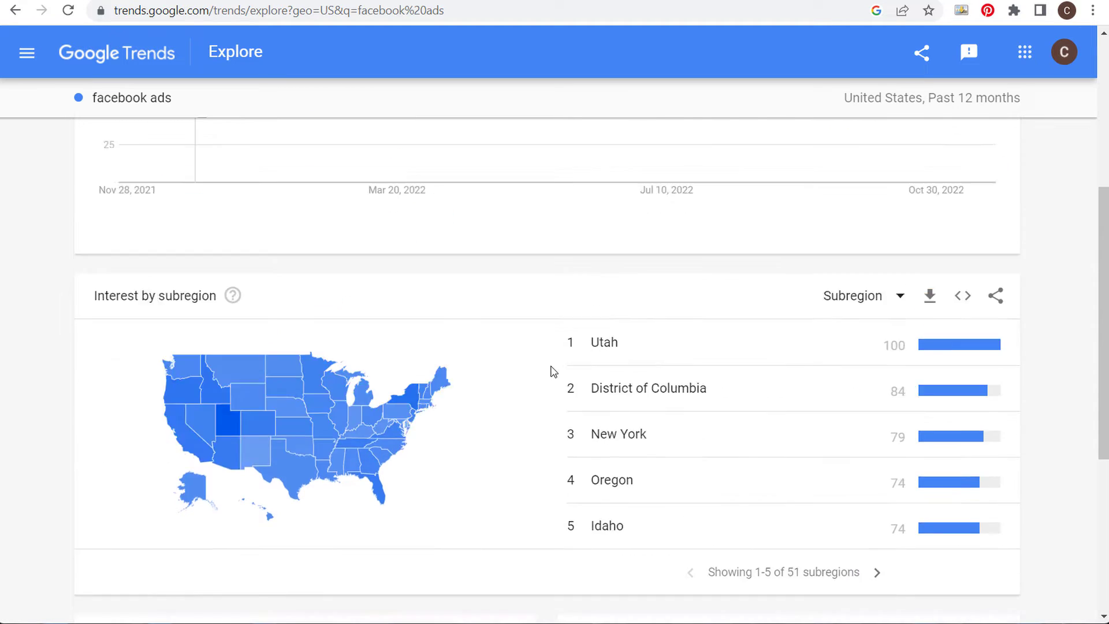
{"action": "scroll", "coordinate": [552, 372], "scroll_direction": "up", "scroll_amount": 5}
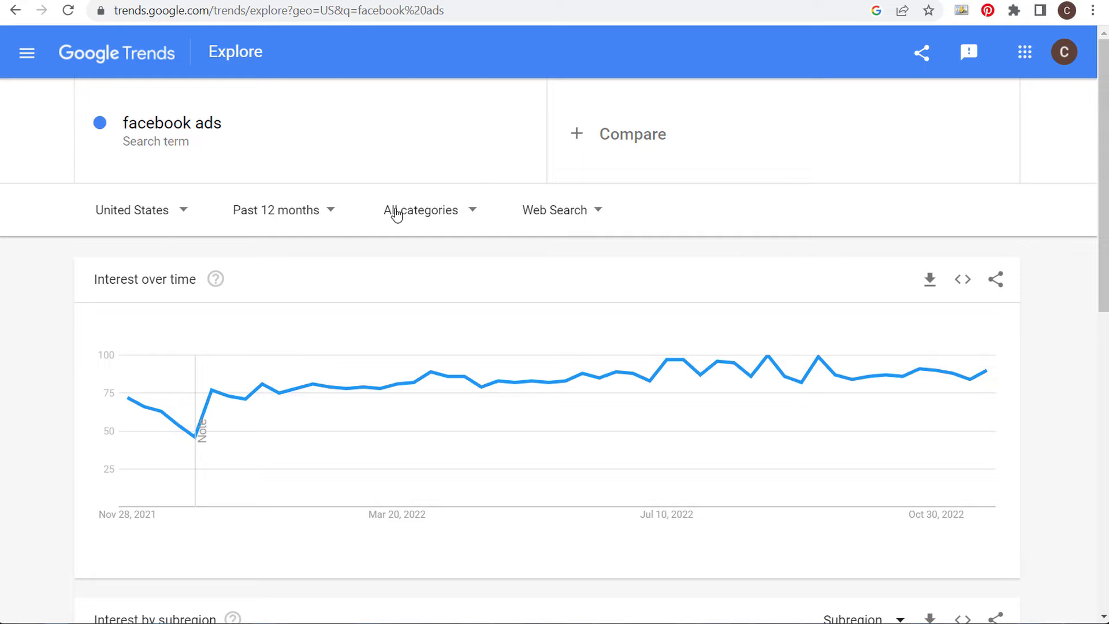
{"action": "left_click", "coordinate": [538, 211]}
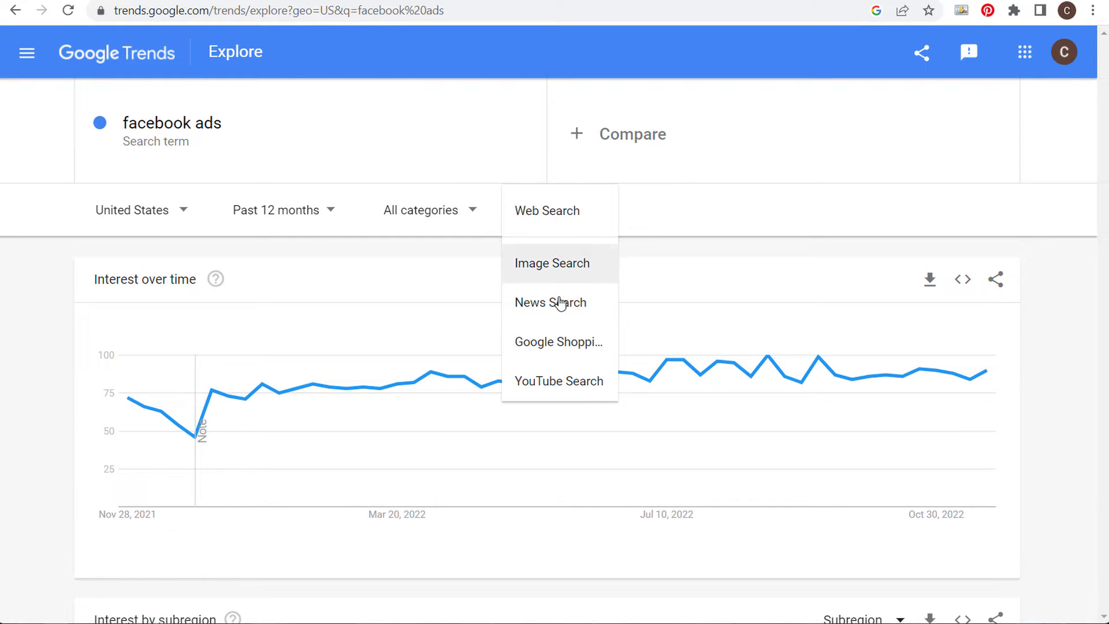
{"action": "left_click", "coordinate": [564, 382]}
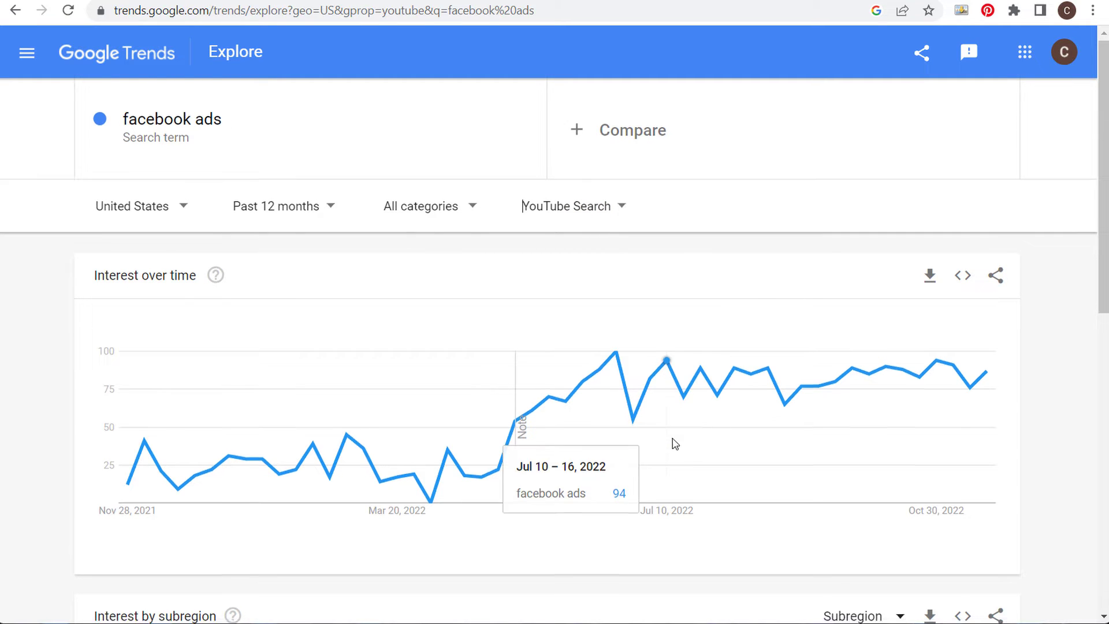
- Switch the facebook ads related queries from Rising to Top
{"action": "scroll", "coordinate": [658, 404], "scroll_direction": "down", "scroll_amount": 10}
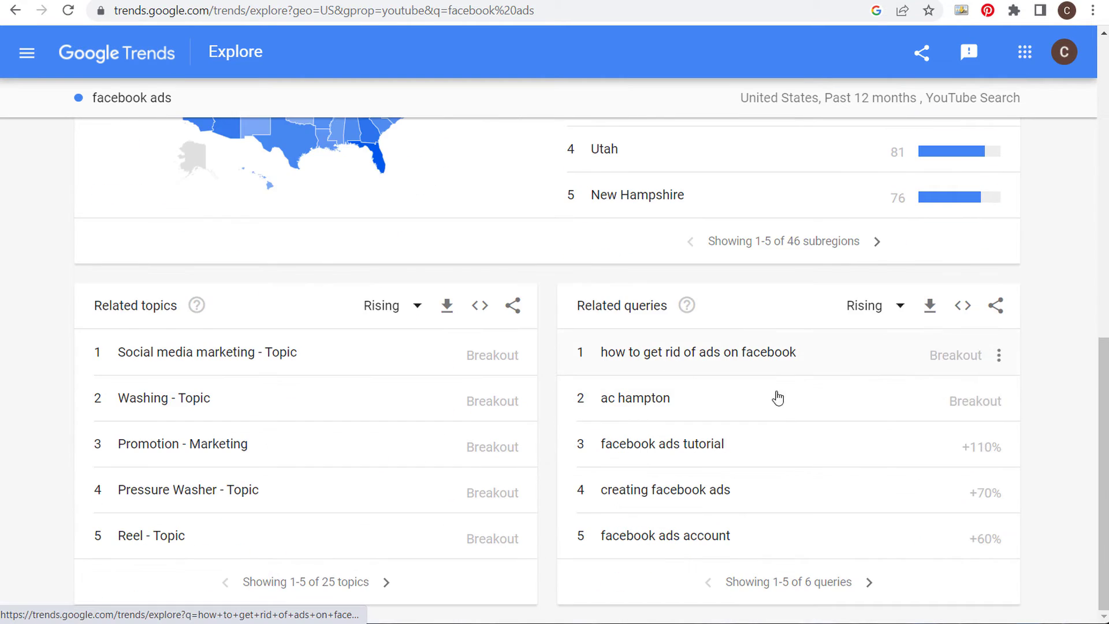
{"action": "left_click", "coordinate": [866, 306]}
{"action": "left_click", "coordinate": [868, 357]}
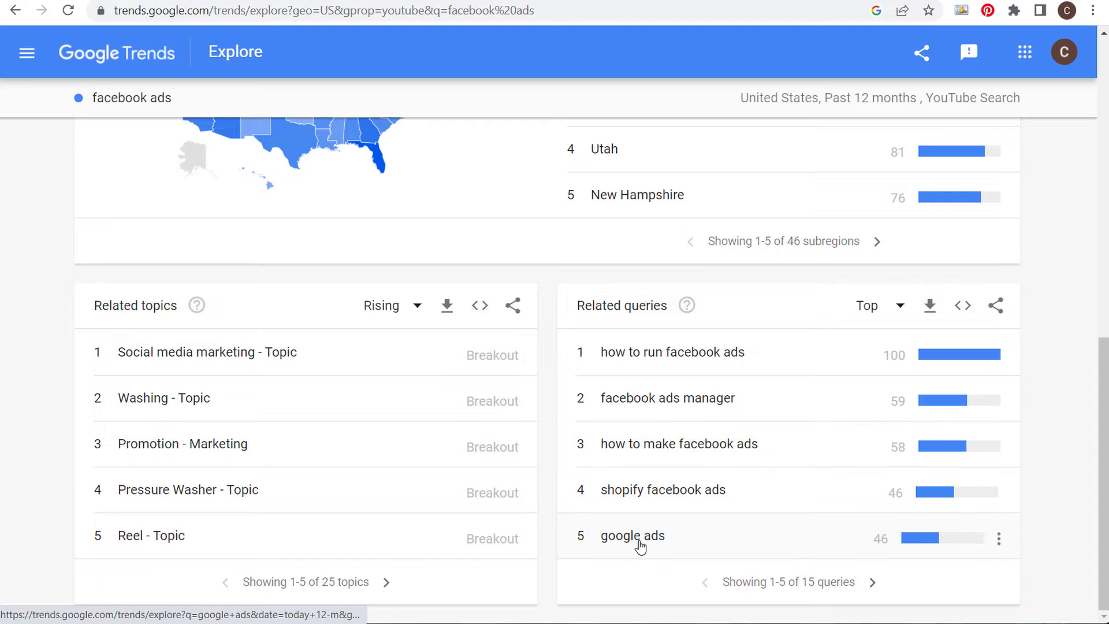
- Insert blank lines above Meta Ads Manager and show Trends related queries 6–10
{"action": "key", "text": "alt+Tab"}
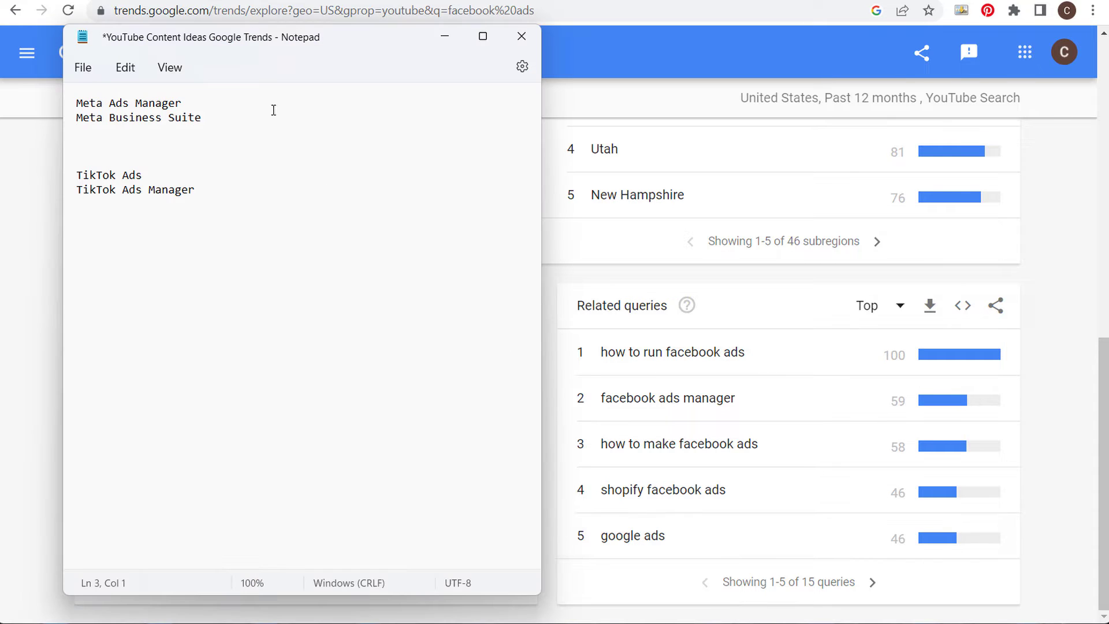
{"action": "left_click_drag", "start_coordinate": [255, 50], "coordinate": [242, 58]}
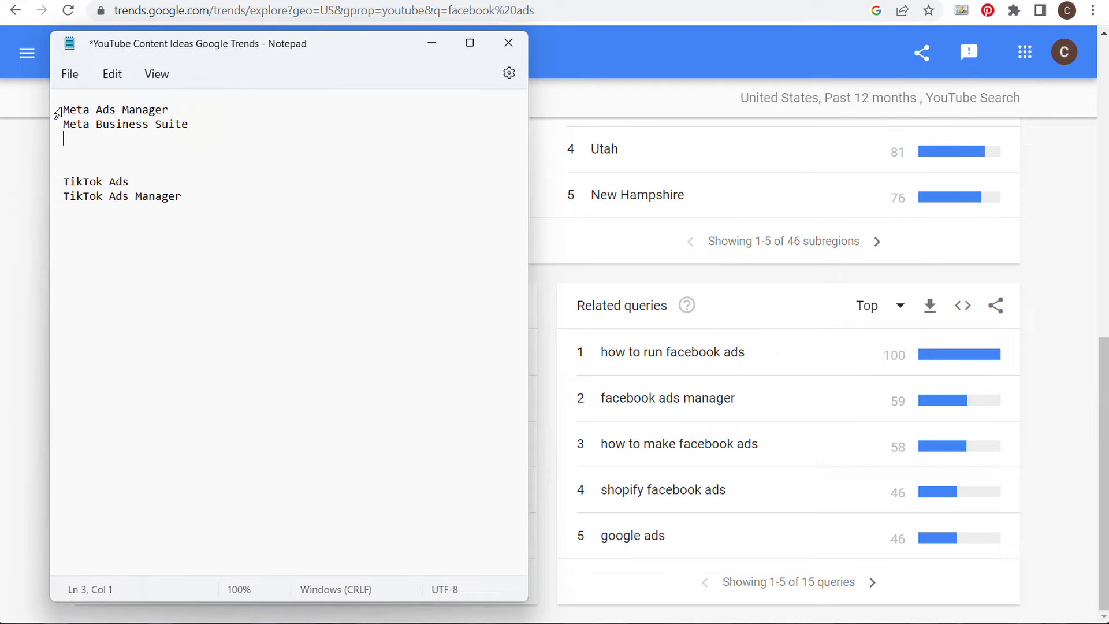
{"action": "left_click_drag", "start_coordinate": [86, 109], "coordinate": [281, 222]}
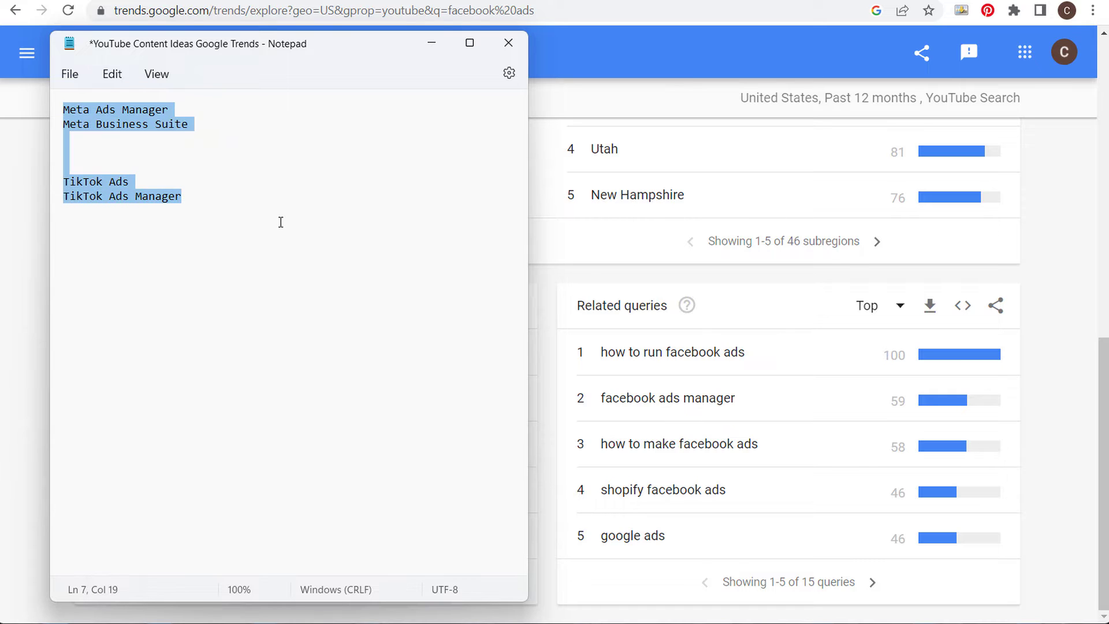
{"action": "left_click", "coordinate": [306, 187]}
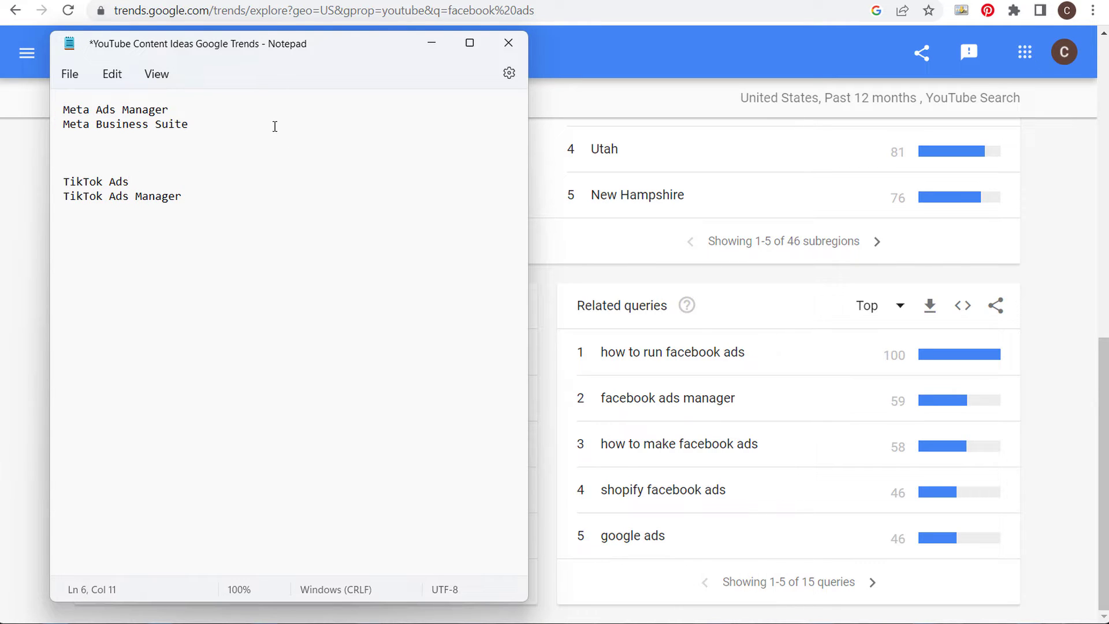
{"action": "triple_click", "coordinate": [64, 110]}
{"action": "left_click", "coordinate": [66, 111]}
{"action": "key", "text": "Return"}
{"action": "key", "text": "Return"}
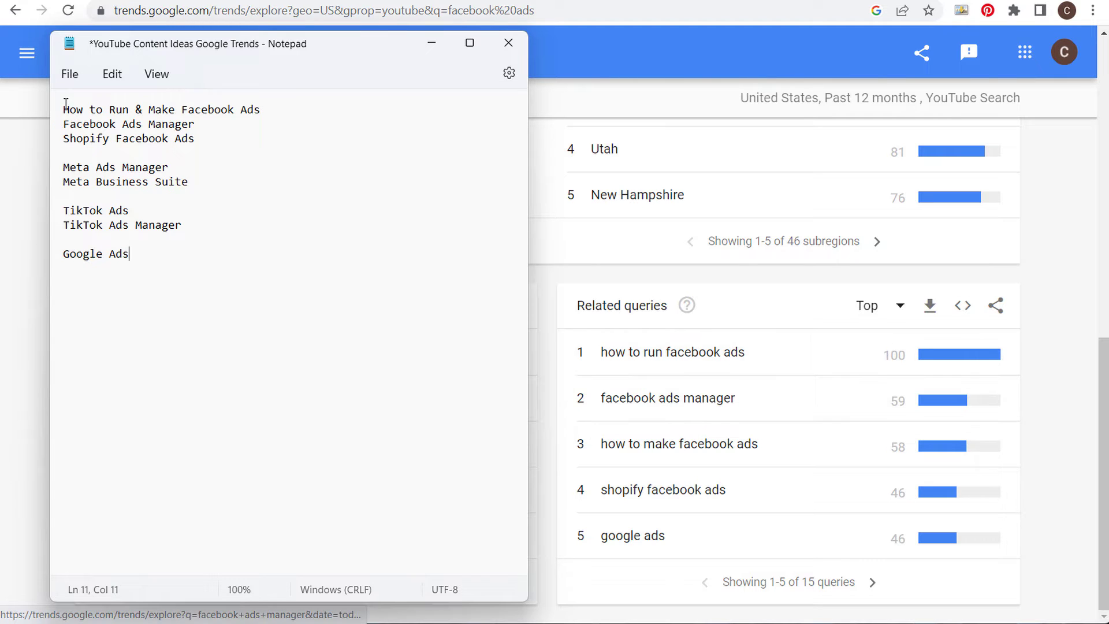
{"action": "left_click_drag", "start_coordinate": [82, 124], "coordinate": [56, 137]}
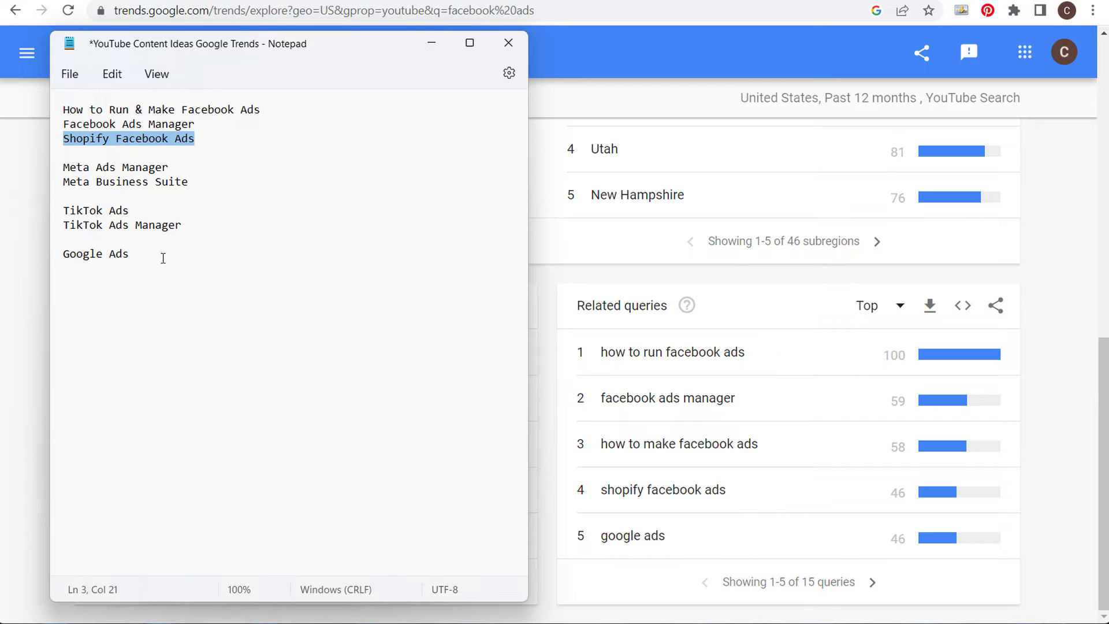
{"action": "left_click_drag", "start_coordinate": [163, 258], "coordinate": [62, 260]}
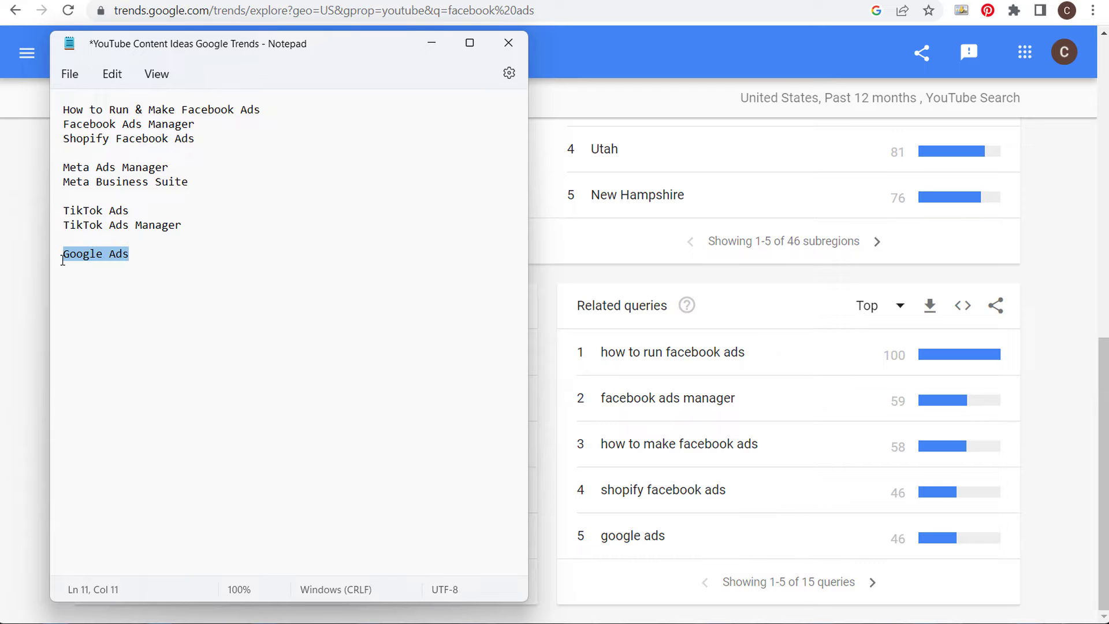
{"action": "left_click", "coordinate": [872, 582]}
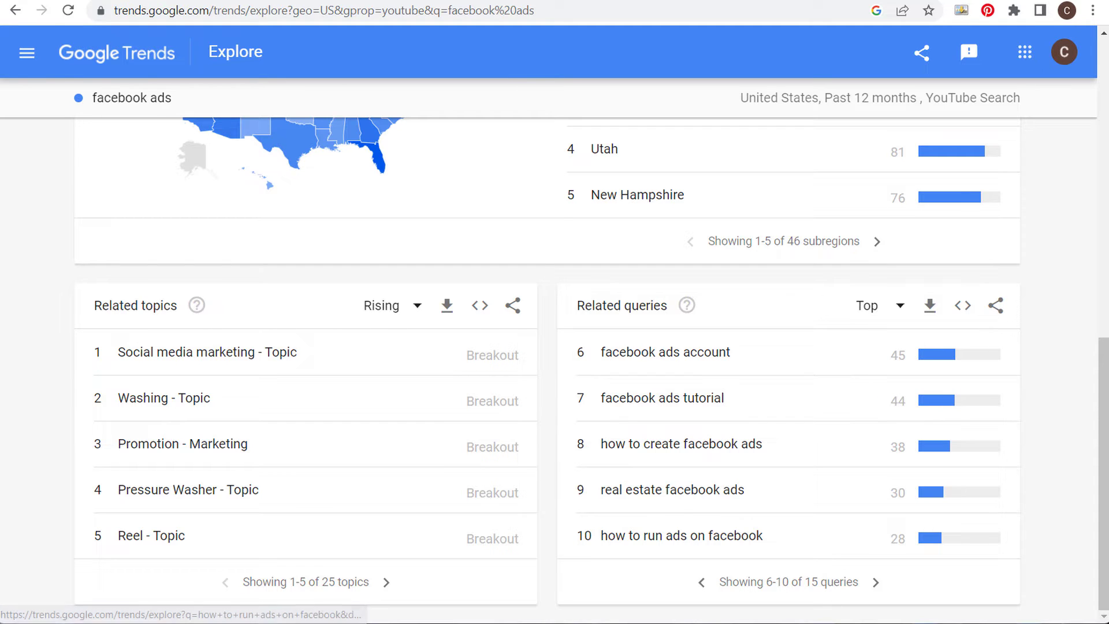
- Add 'Real Estate Facebook Ads' and 'Facebook Ads Tutorial' below Shopify Facebook Ads
{"action": "key", "text": "alt+Tab"}
{"action": "left_click", "coordinate": [233, 143]}
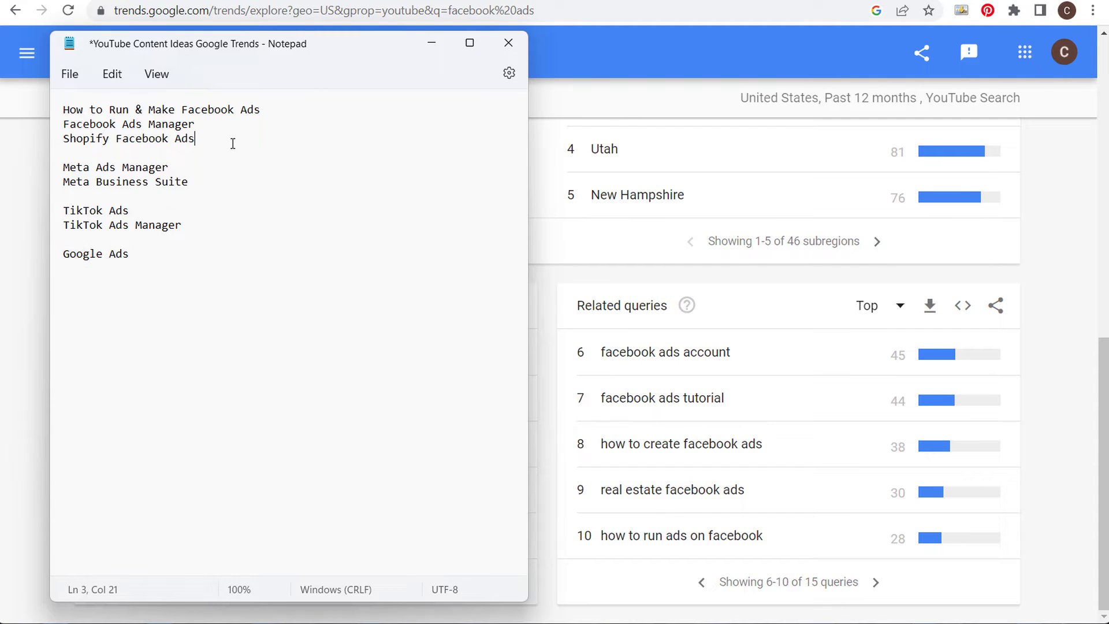
{"action": "key", "text": "Return"}
{"action": "type", "text": "Real Estate Facebook Ads"}
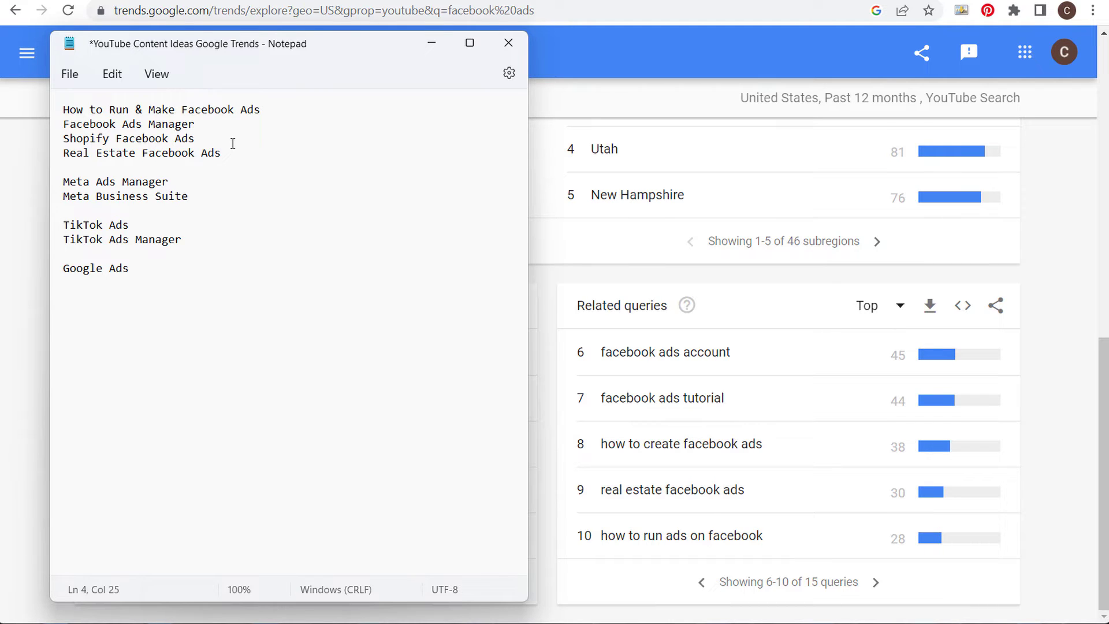
{"action": "key", "text": "Return"}
{"action": "type", "text": "Facebook Ads Tutorial"}
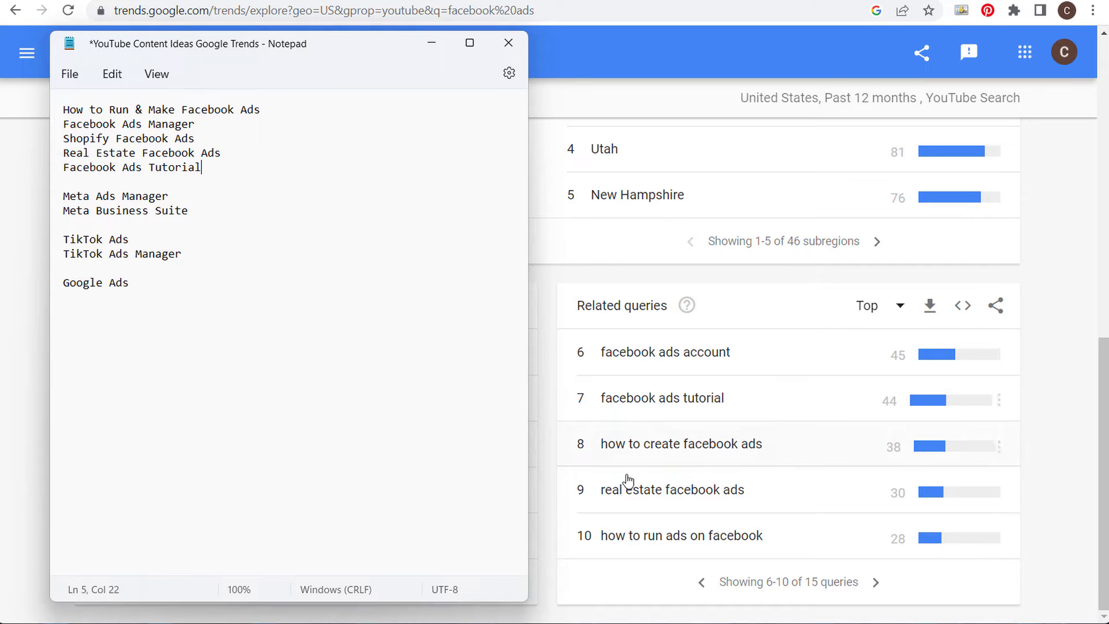
- Change the facebook ads time range to 2008 - present and scroll to related queries
{"action": "left_click", "coordinate": [1025, 376]}
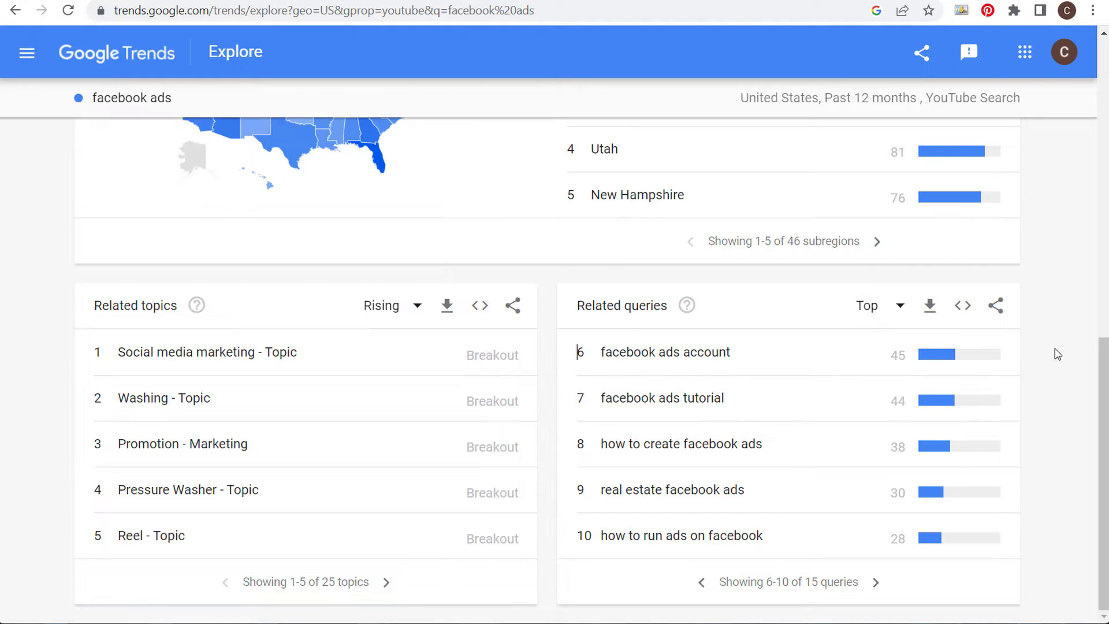
{"action": "scroll", "coordinate": [1072, 378], "scroll_direction": "up", "scroll_amount": 15}
{"action": "left_click", "coordinate": [295, 216]}
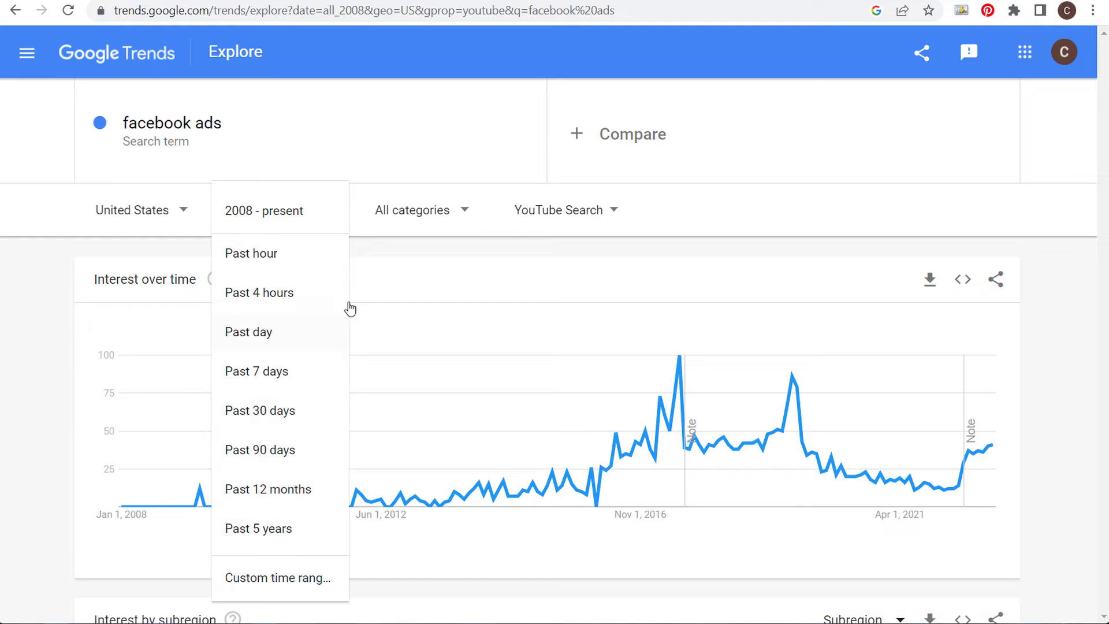
{"action": "left_click", "coordinate": [388, 247]}
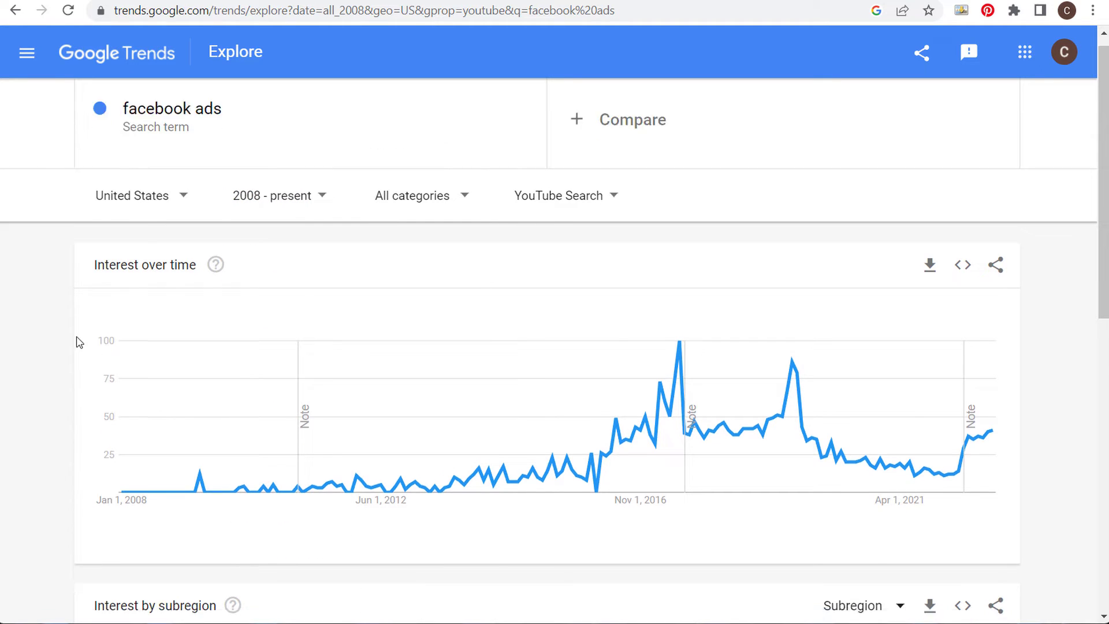
{"action": "scroll", "coordinate": [62, 312], "scroll_direction": "down", "scroll_amount": 10}
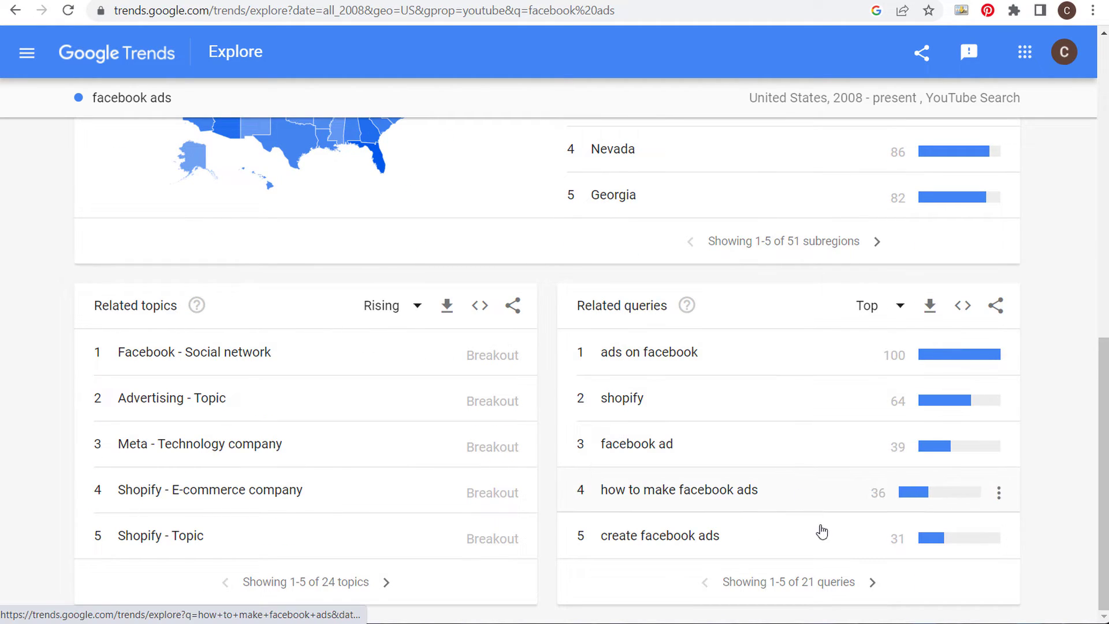
- Page related queries to 11–15 and add 'Facebook Video Ads' to the ideas list
{"action": "left_click", "coordinate": [892, 584]}
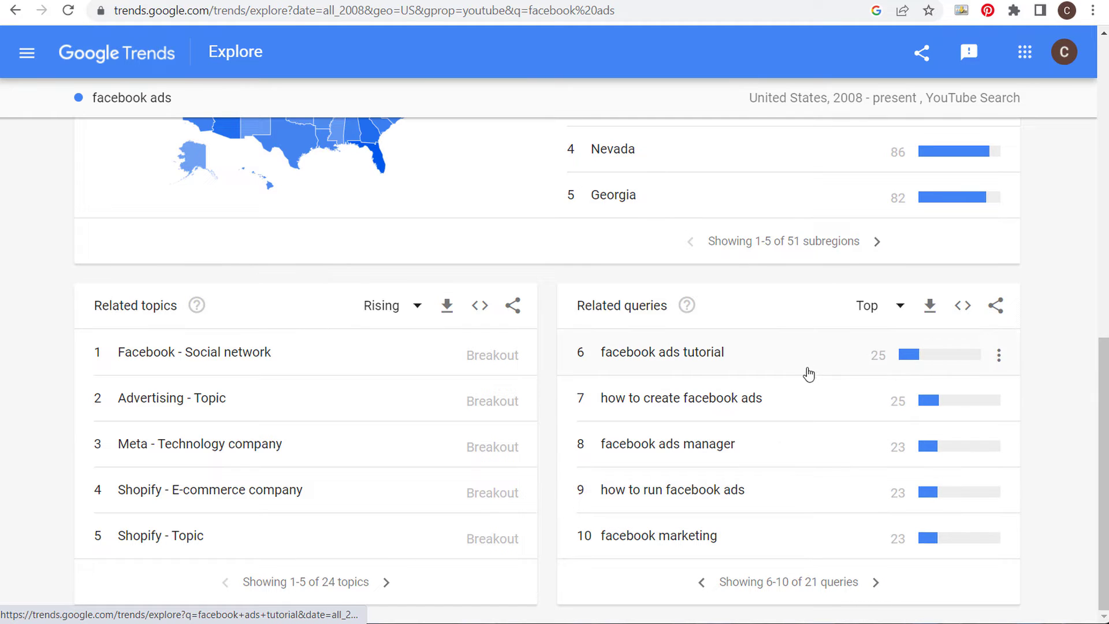
{"action": "left_click", "coordinate": [876, 582]}
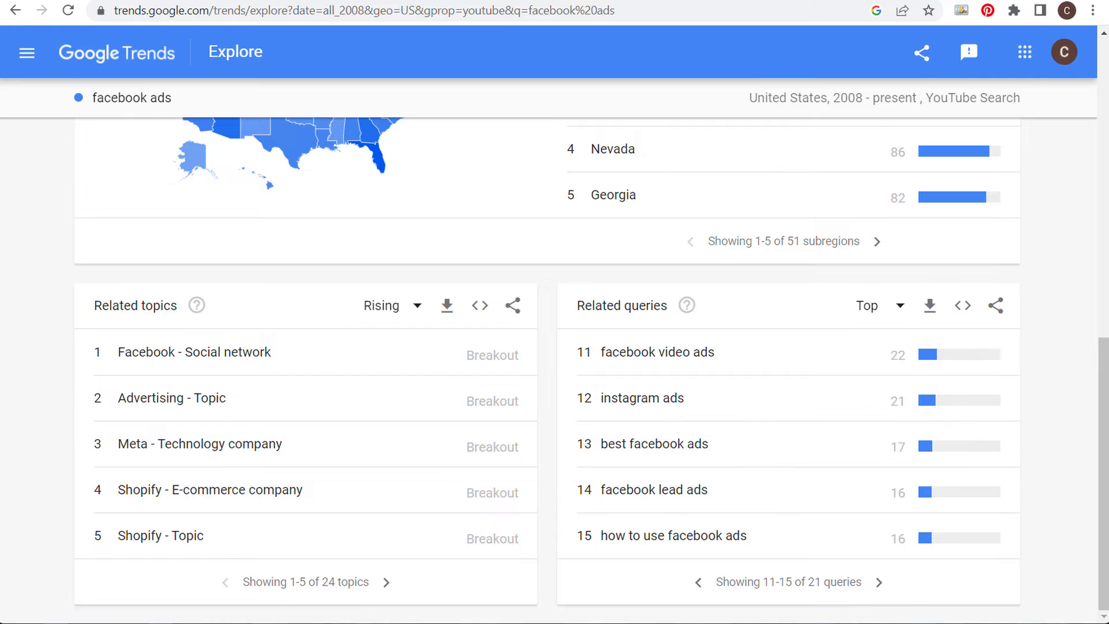
{"action": "key", "text": "alt+Tab"}
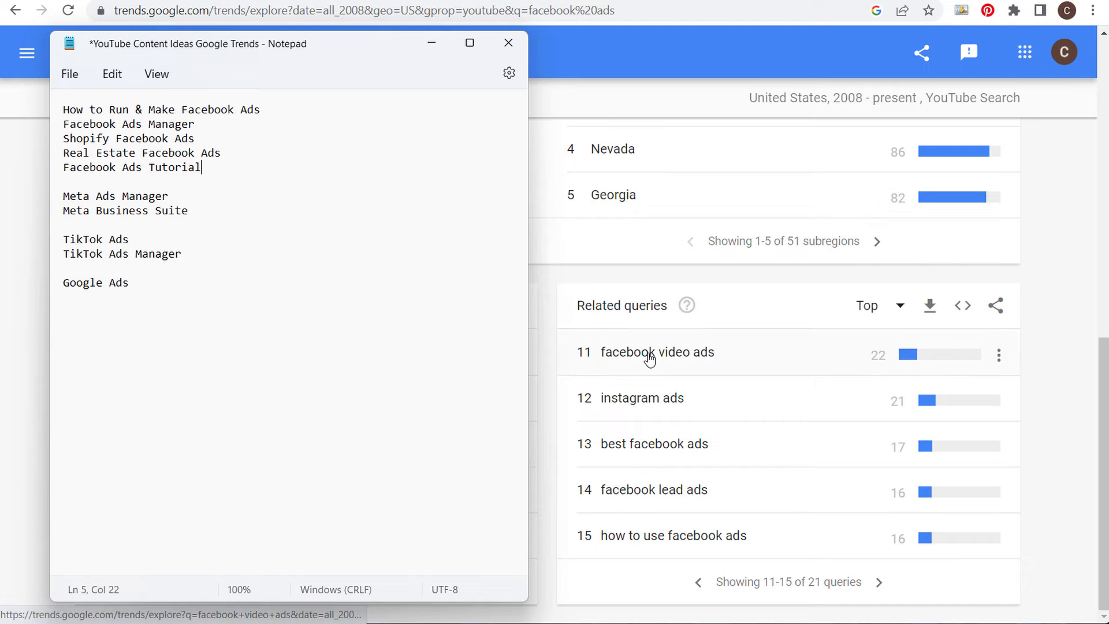
{"action": "key", "text": "Return"}
{"action": "type", "text": "Facebook Video"}
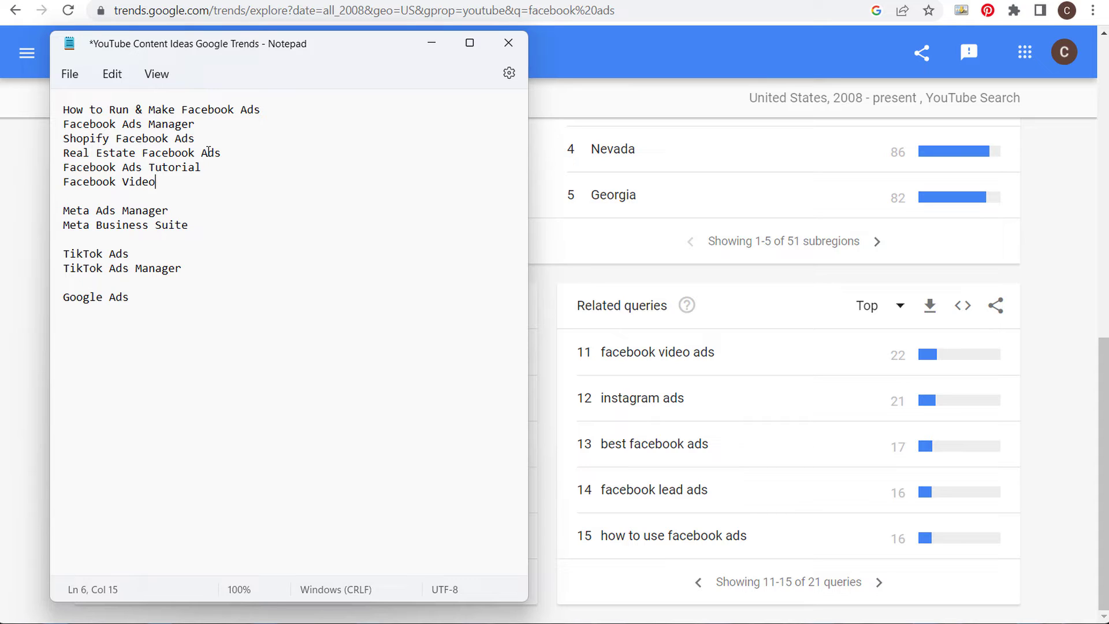
{"action": "type", "text": " Ads"}
{"action": "key", "text": "Return"}
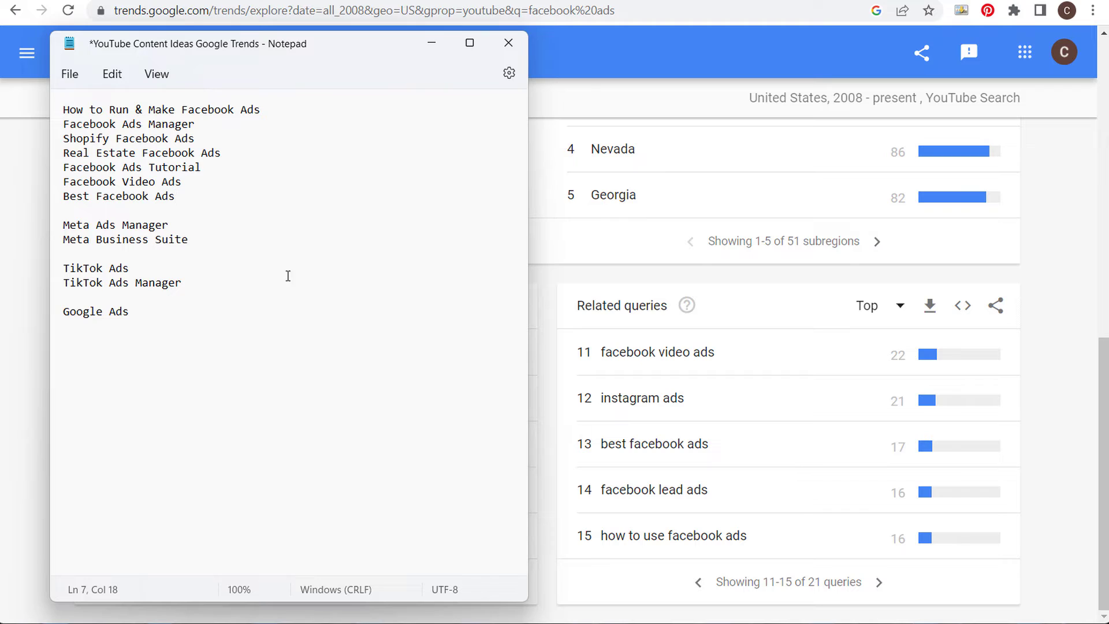
- Cut the '5 Best Facebook Ads Examples' line and add 'Facebook Lead Ads' after Best Facebook Ads
{"action": "left_click", "coordinate": [280, 298]}
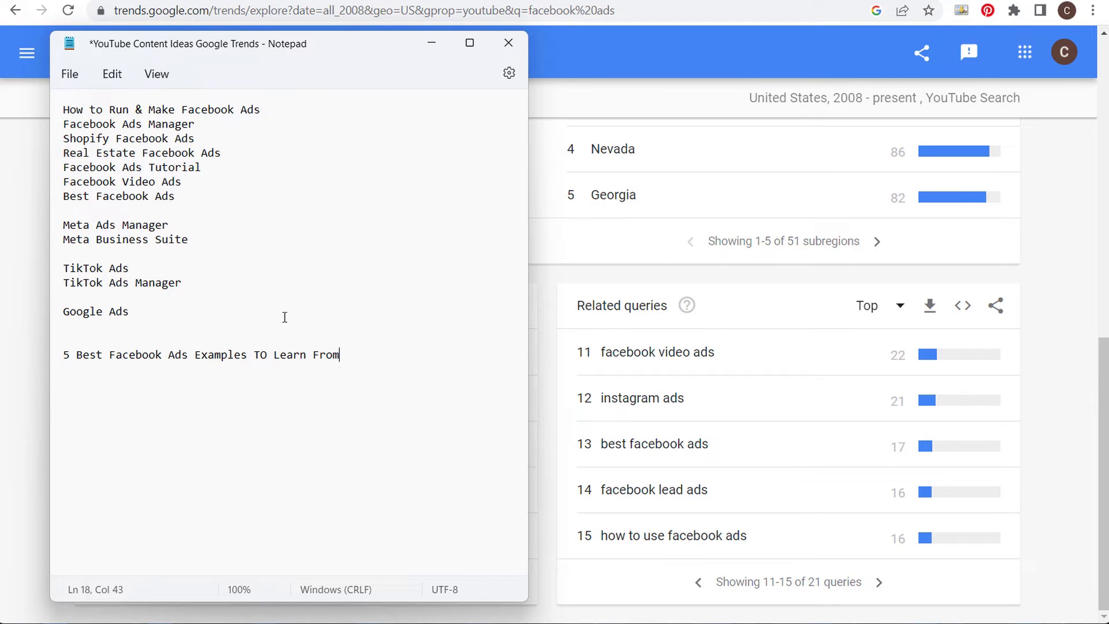
{"action": "left_click_drag", "start_coordinate": [373, 354], "coordinate": [51, 369]}
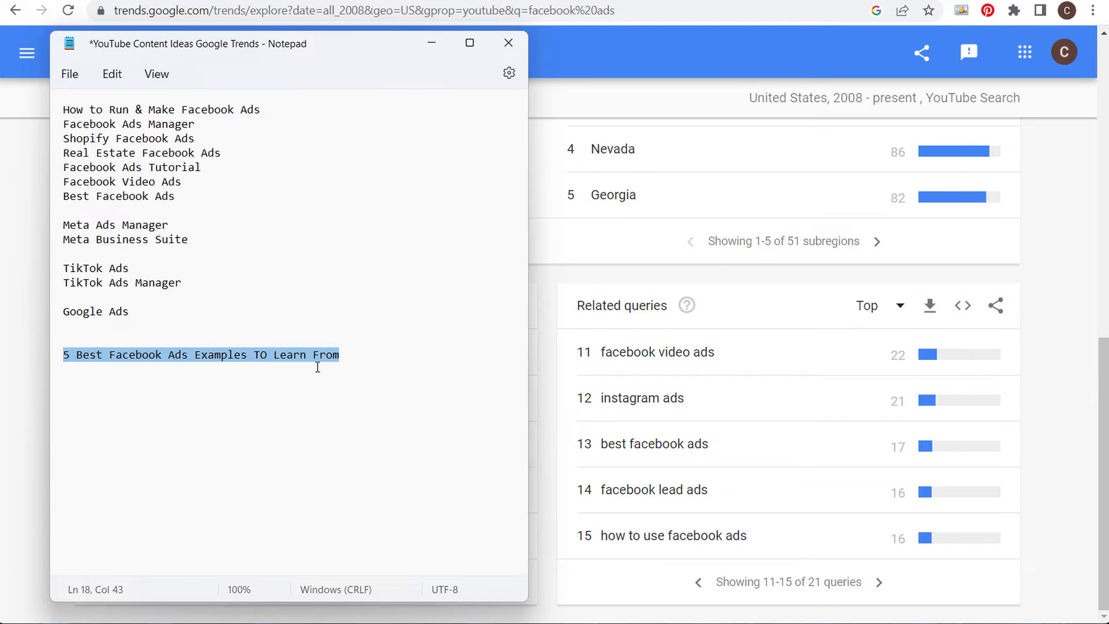
{"action": "key", "text": "ctrl+x"}
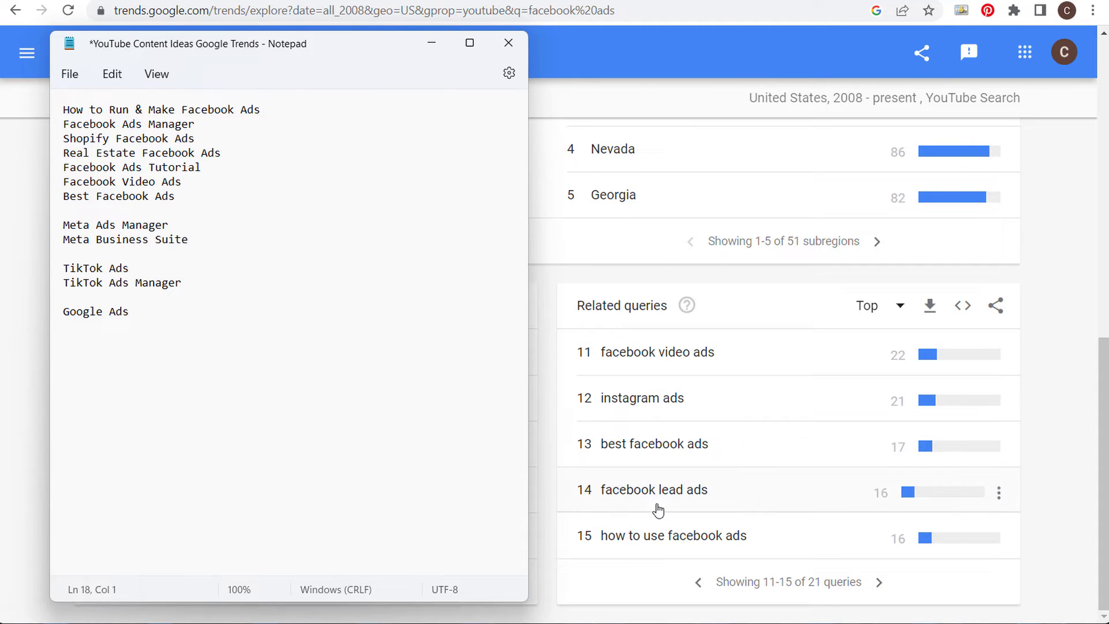
{"action": "left_click", "coordinate": [217, 194]}
{"action": "key", "text": "Return"}
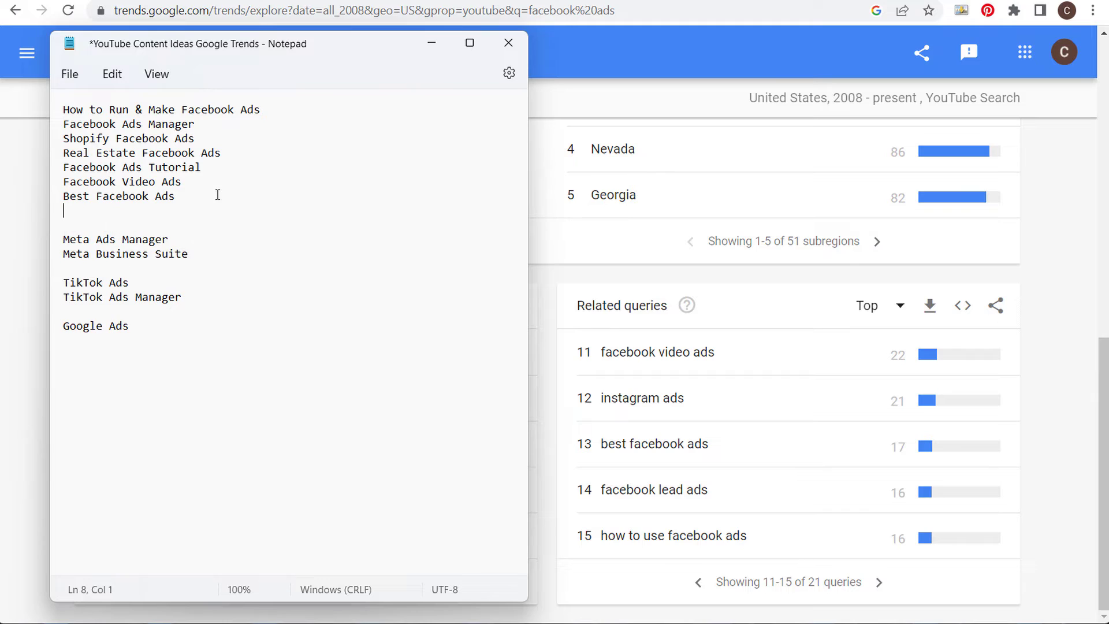
{"action": "type", "text": "Facebook Lead Ads"}
{"action": "key", "text": "Return"}
{"action": "left_click", "coordinate": [150, 368]}
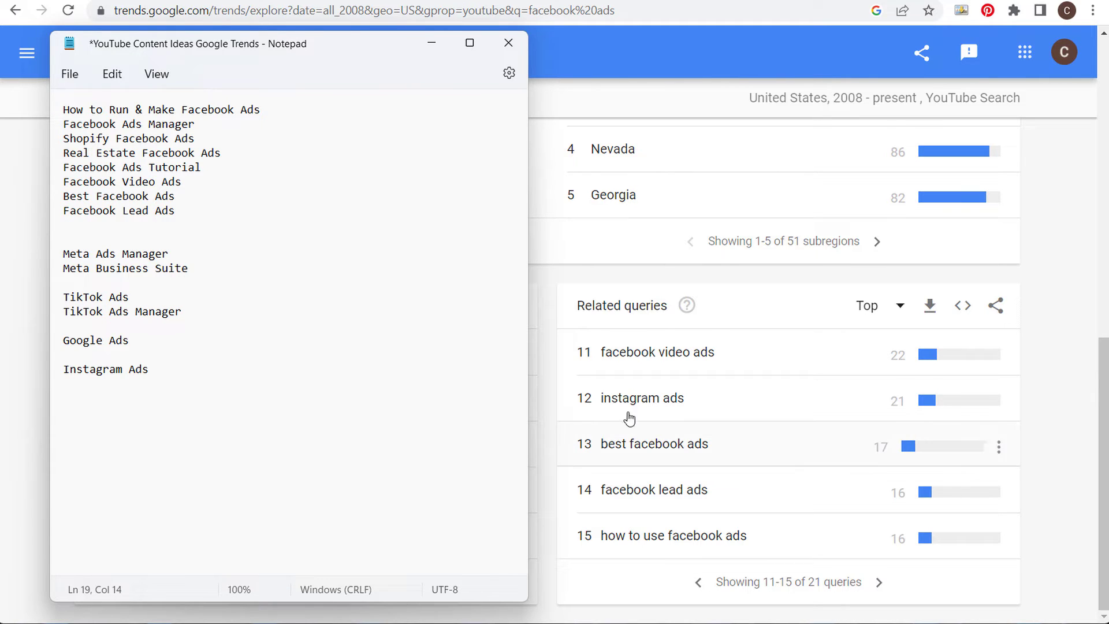
- Show queries 16–20 and add 'Facebook Ads For Dropshipping' and 'Facebook Retargeting Ads'
{"action": "left_click", "coordinate": [888, 586]}
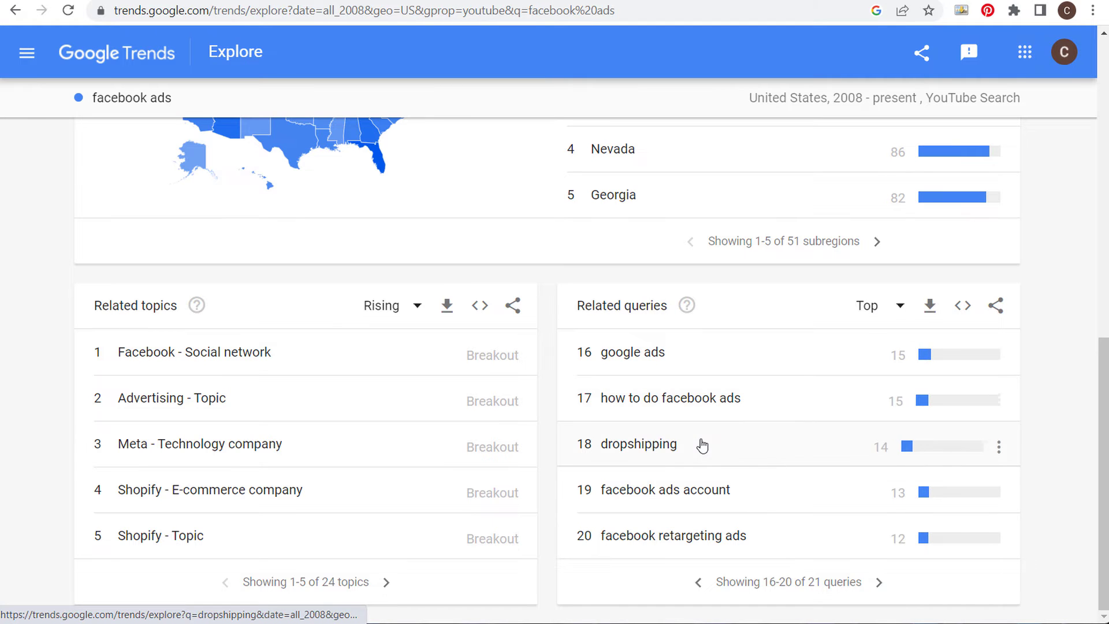
{"action": "key", "text": "alt+Tab"}
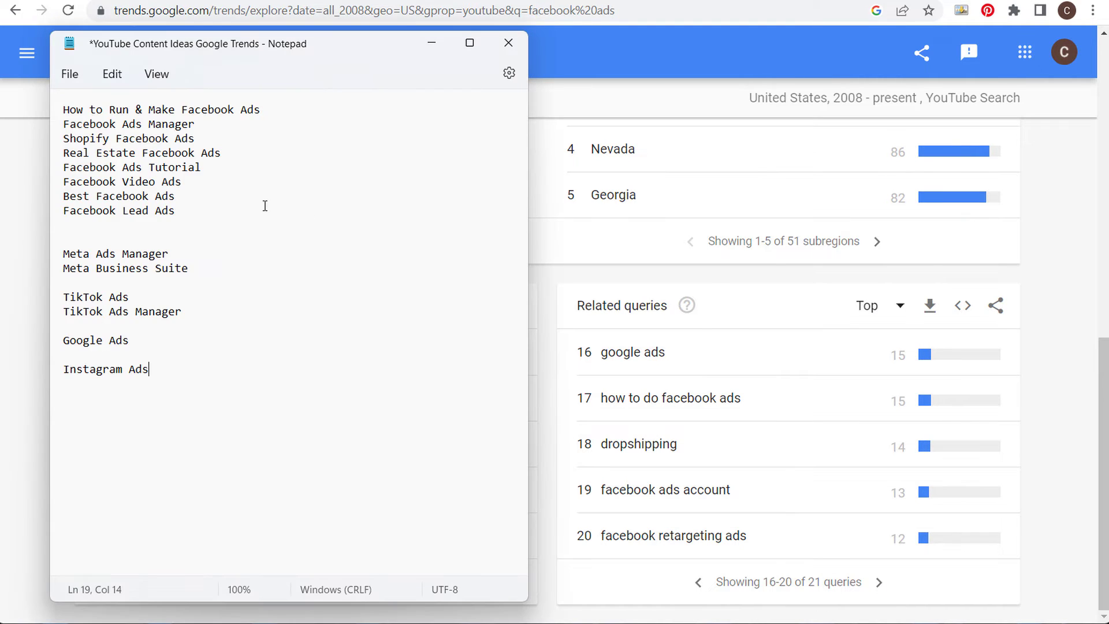
{"action": "left_click", "coordinate": [265, 206]}
{"action": "key", "text": "Return"}
{"action": "type", "text": "Facebook Ads For Dropshipping"}
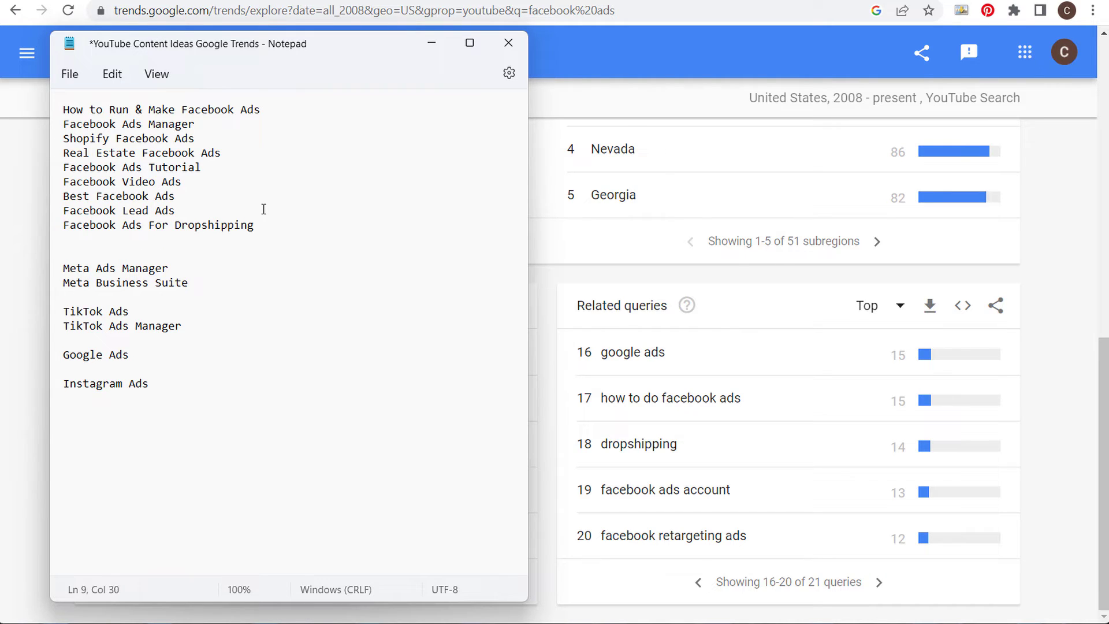
{"action": "key", "text": "Return"}
{"action": "type", "text": "Facebook Retargeting Ads"}
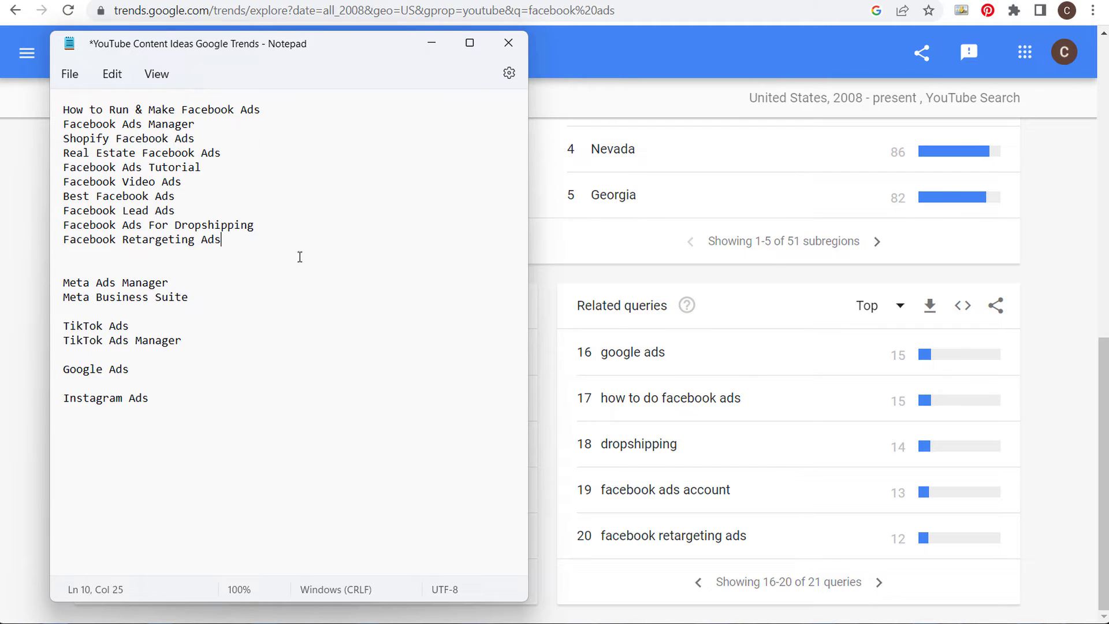
{"action": "left_click_drag", "start_coordinate": [250, 242], "coordinate": [62, 102]}
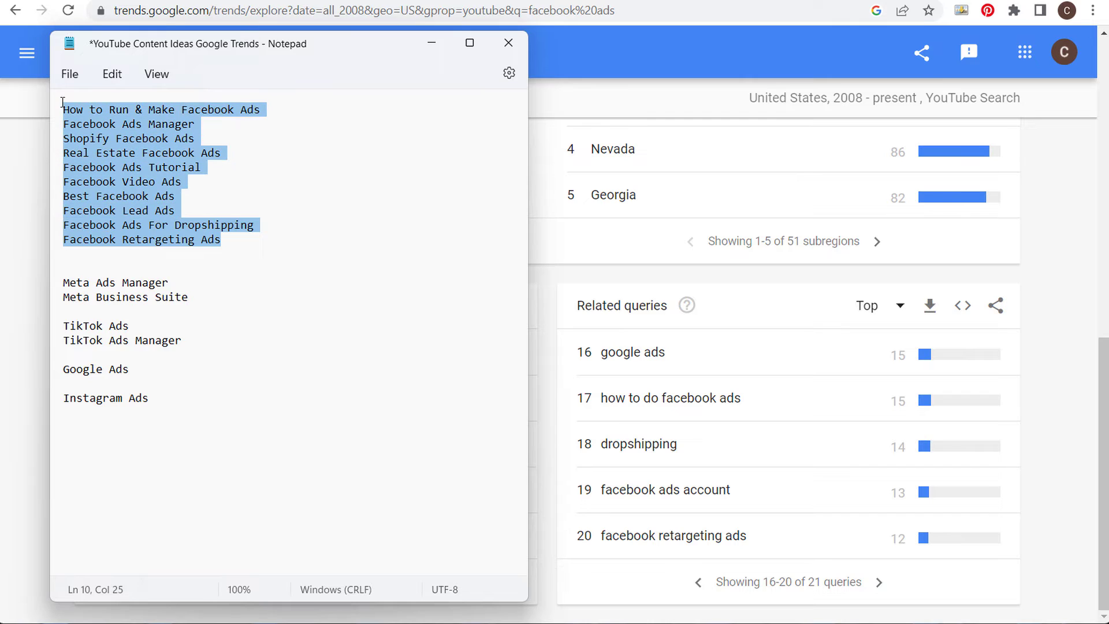
{"action": "left_click", "coordinate": [75, 110]}
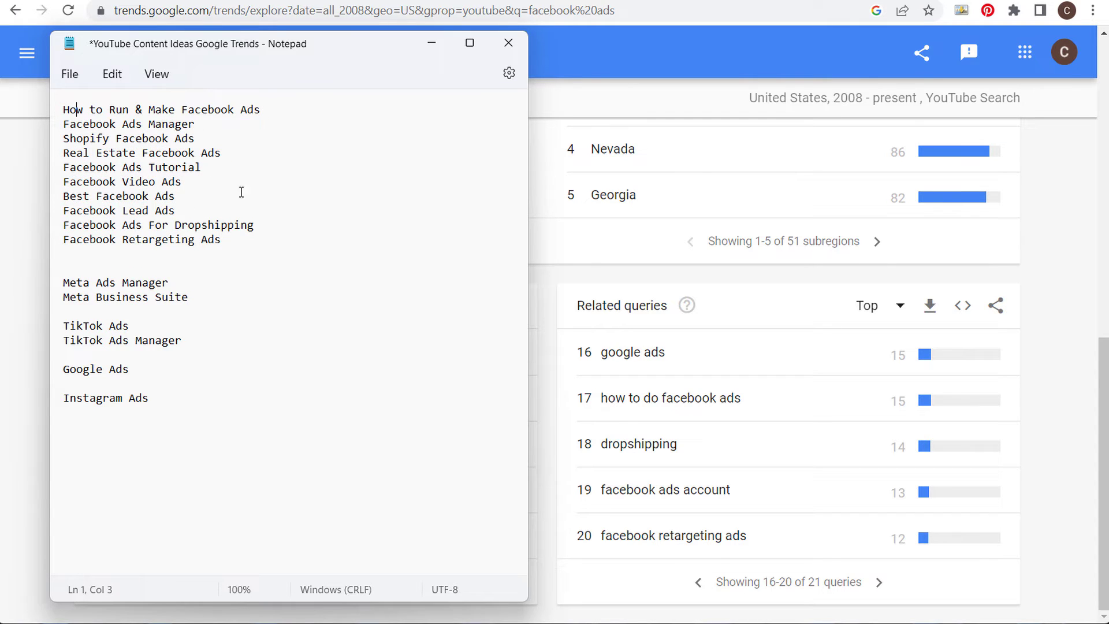
- Show the last related query for facebook ads and rank the related topics by Top
{"action": "left_click", "coordinate": [260, 242]}
{"action": "left_click", "coordinate": [879, 582]}
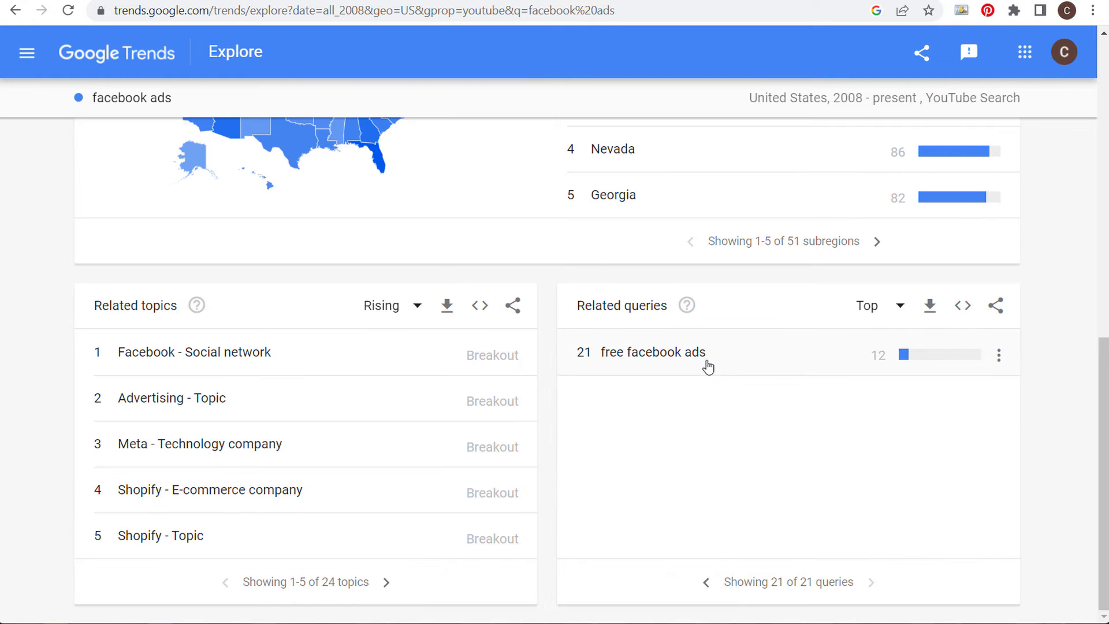
{"action": "left_click", "coordinate": [391, 317]}
{"action": "left_click", "coordinate": [389, 357]}
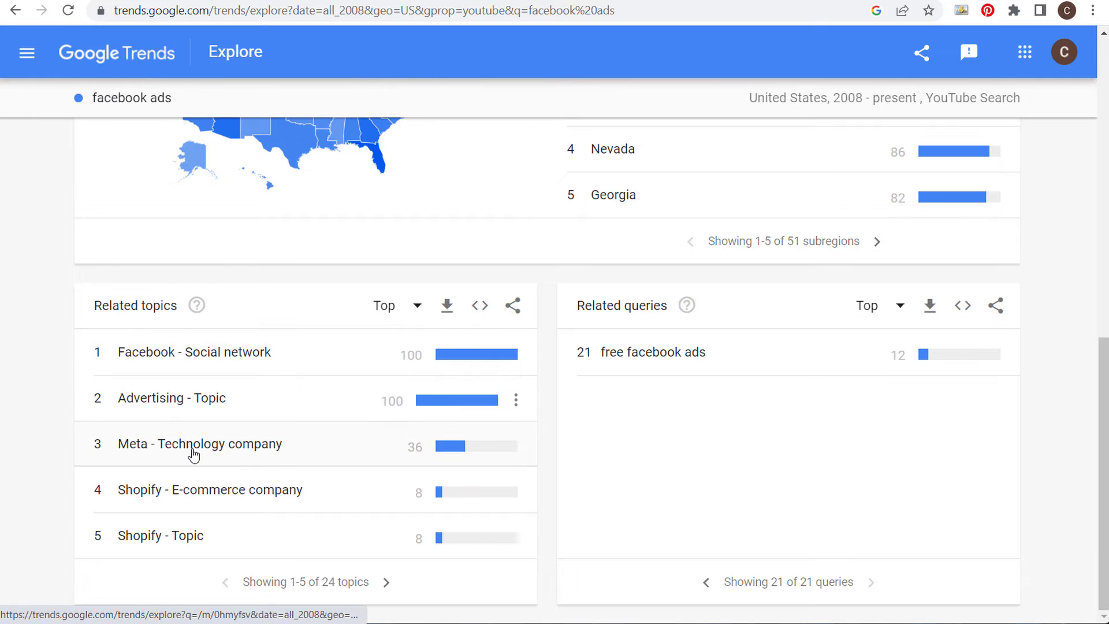
- Page the related topics to 6–10 and back, then return the related queries to 11–15
{"action": "left_click", "coordinate": [386, 582]}
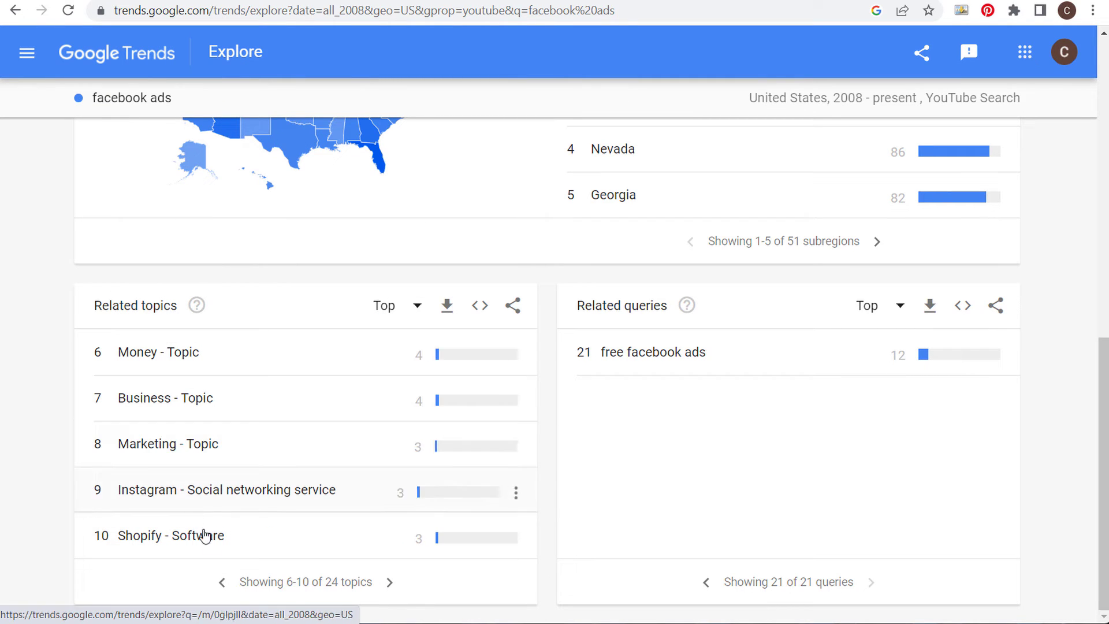
{"action": "left_click", "coordinate": [224, 582]}
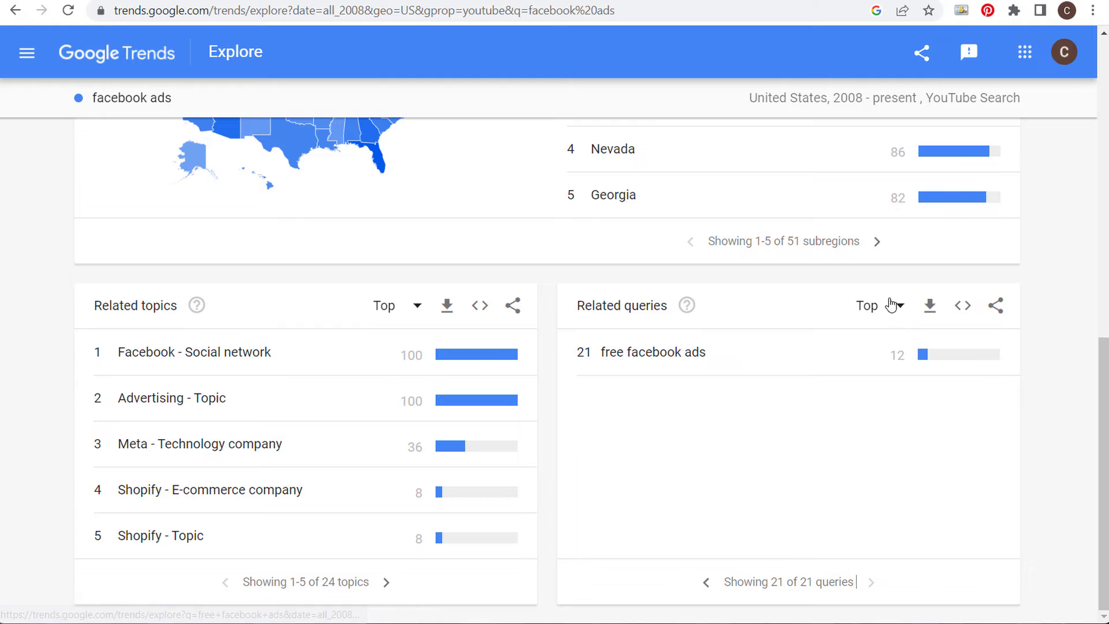
{"action": "left_click", "coordinate": [703, 582]}
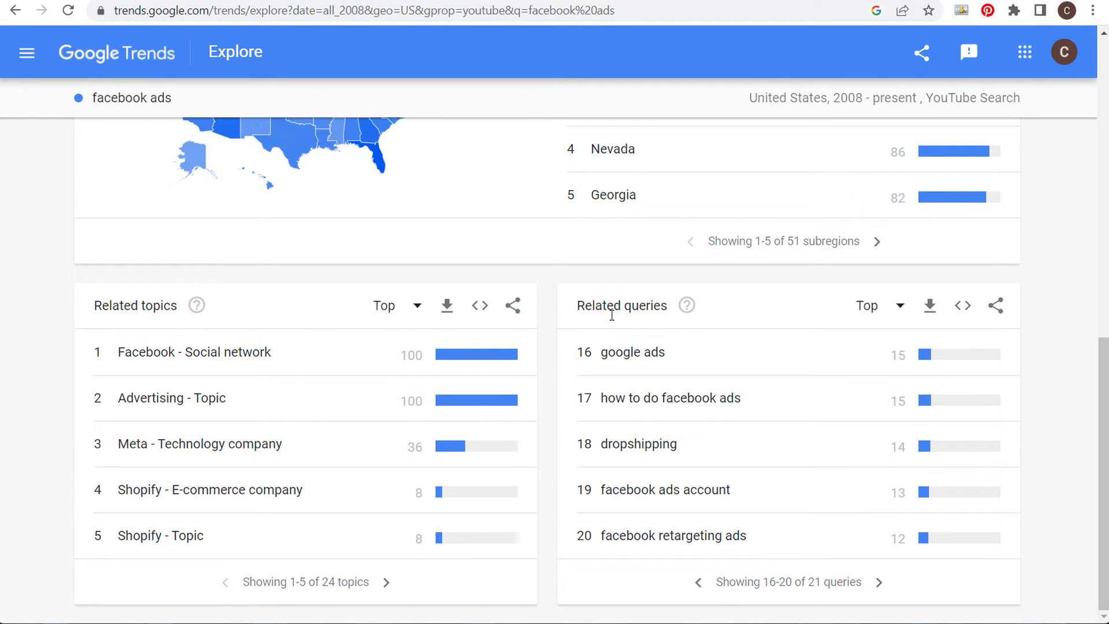
{"action": "left_click", "coordinate": [698, 583]}
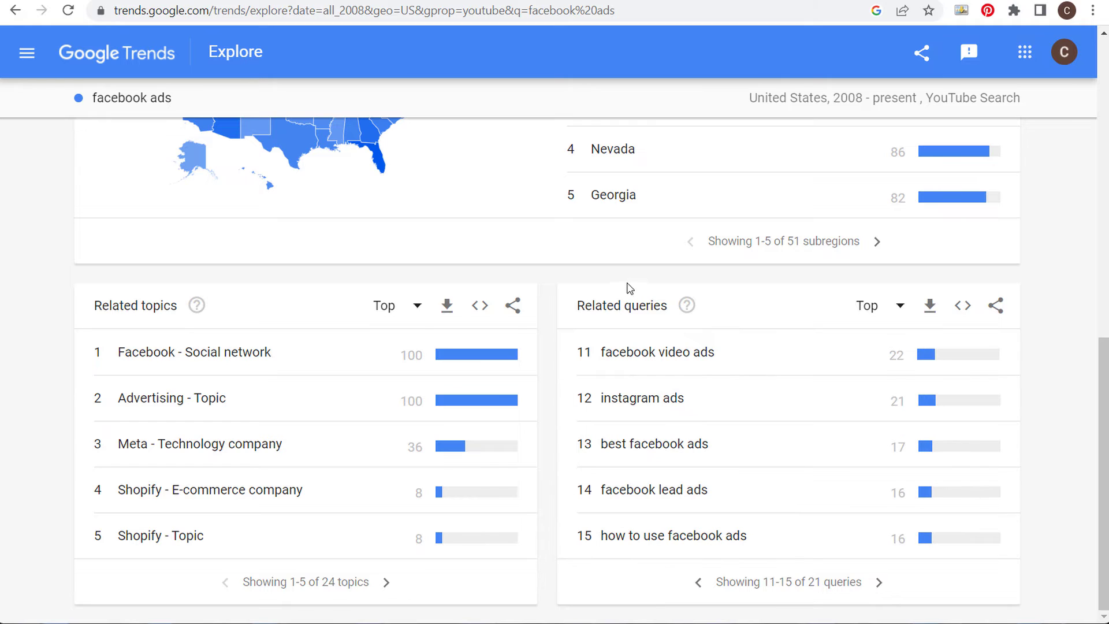
- Explore the 'instagram ads' query on its own, limited to YouTube Search
{"action": "left_click", "coordinate": [682, 400]}
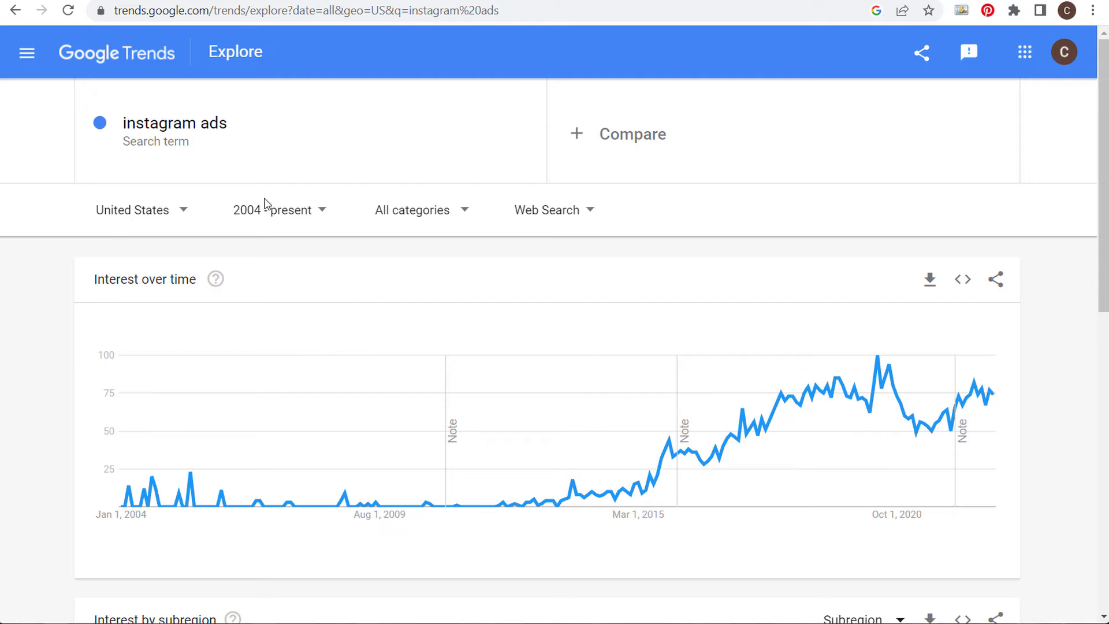
{"action": "left_click", "coordinate": [585, 214]}
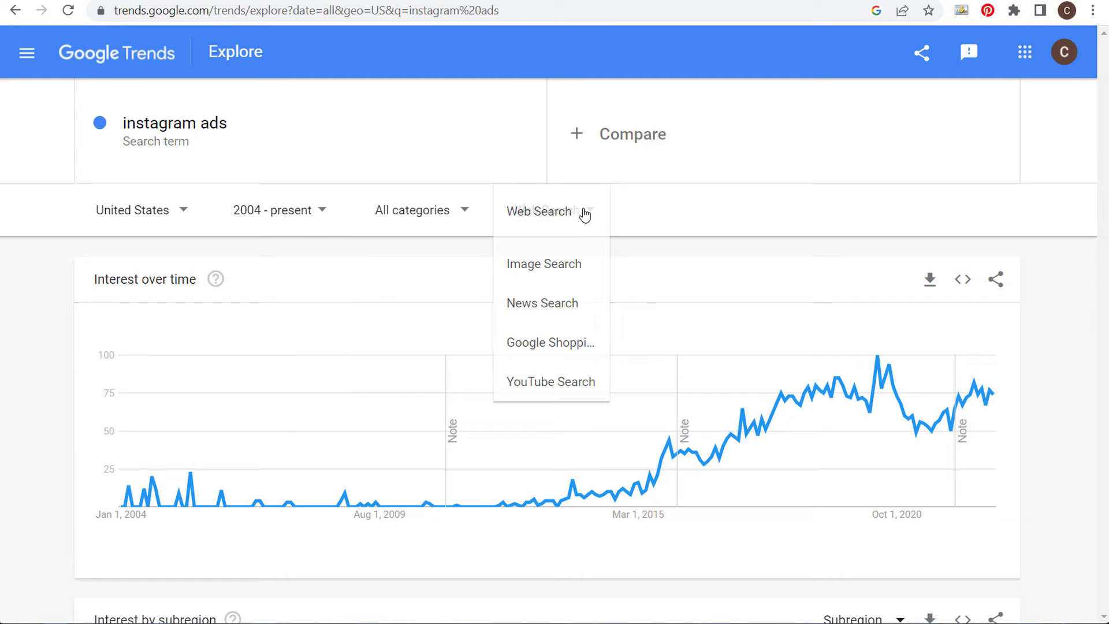
{"action": "left_click", "coordinate": [571, 380]}
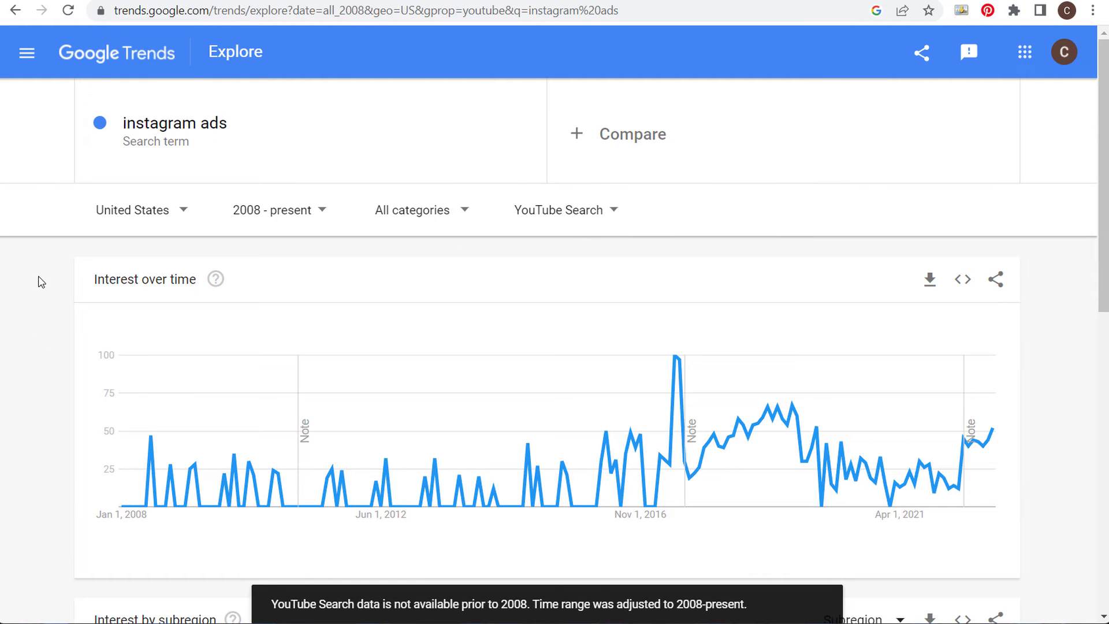
- Review instagram ads' rising related queries, then bring the Notepad ideas list forward
{"action": "scroll", "coordinate": [32, 280], "scroll_direction": "down", "scroll_amount": 7}
{"action": "scroll", "coordinate": [46, 292], "scroll_direction": "up", "scroll_amount": 7}
{"action": "scroll", "coordinate": [29, 290], "scroll_direction": "down", "scroll_amount": 10}
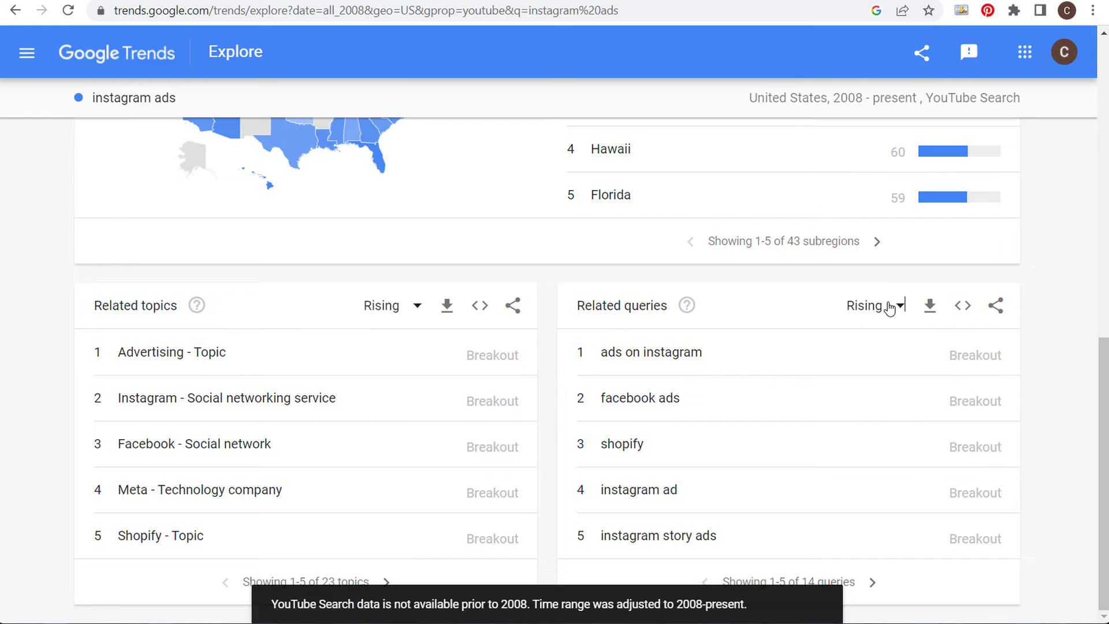
{"action": "left_click", "coordinate": [889, 307]}
{"action": "left_click", "coordinate": [1032, 401]}
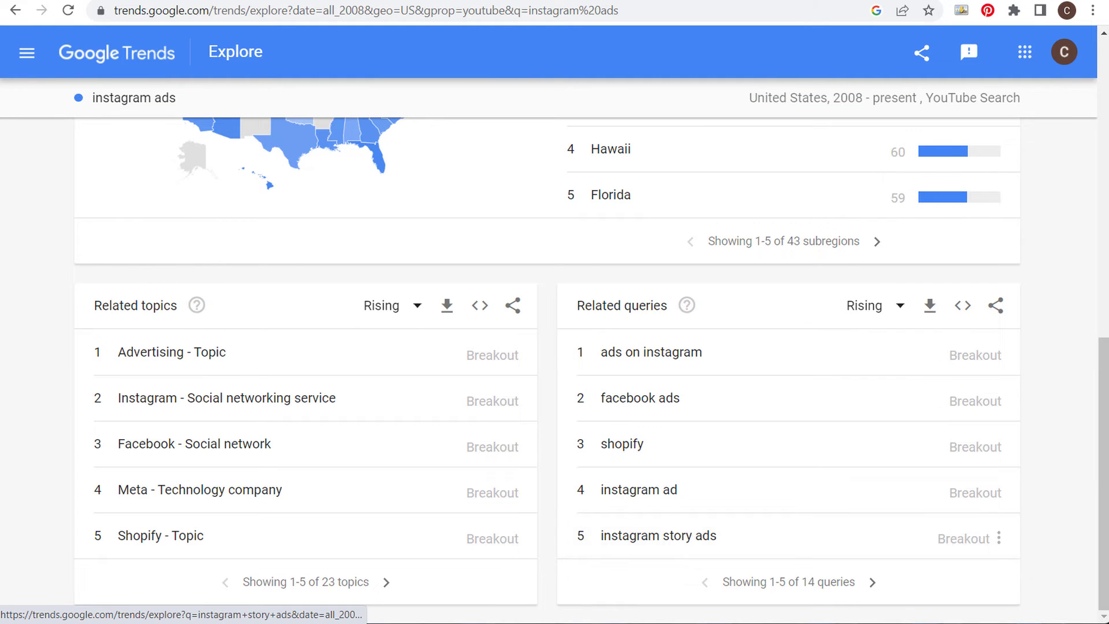
{"action": "key", "text": "alt+Tab"}
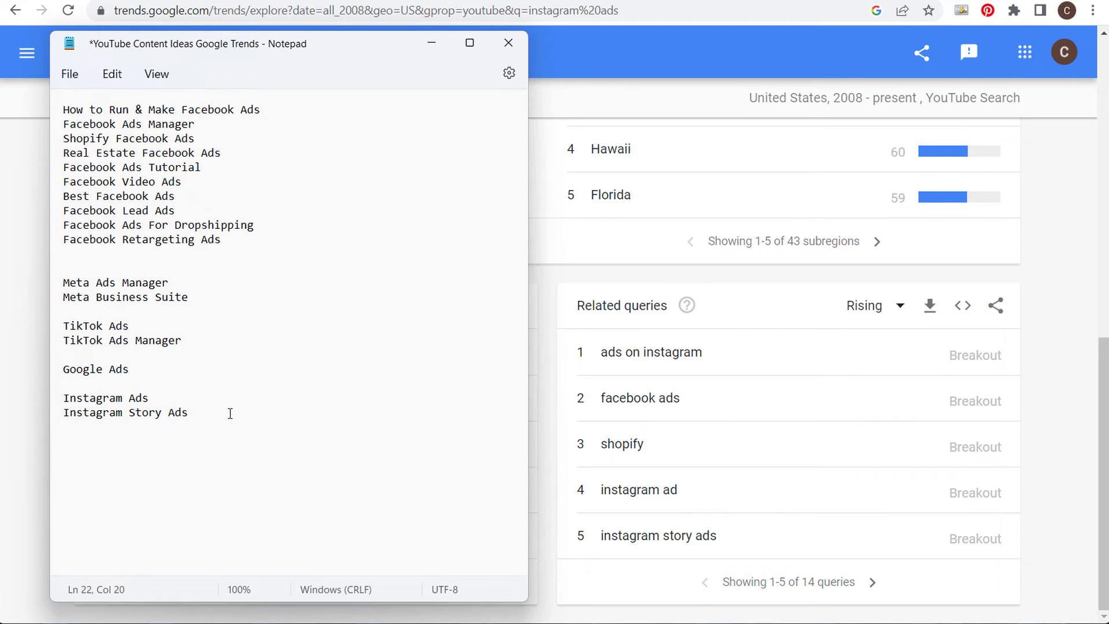
- Start a new line below 'Instagram Story Ads' in the Notepad Instagram group
{"action": "left_click_drag", "start_coordinate": [230, 414], "coordinate": [136, 399]}
{"action": "left_click", "coordinate": [149, 412]}
{"action": "left_click_drag", "start_coordinate": [68, 412], "coordinate": [243, 415]}
{"action": "left_click", "coordinate": [243, 416]}
{"action": "key", "text": "Return"}
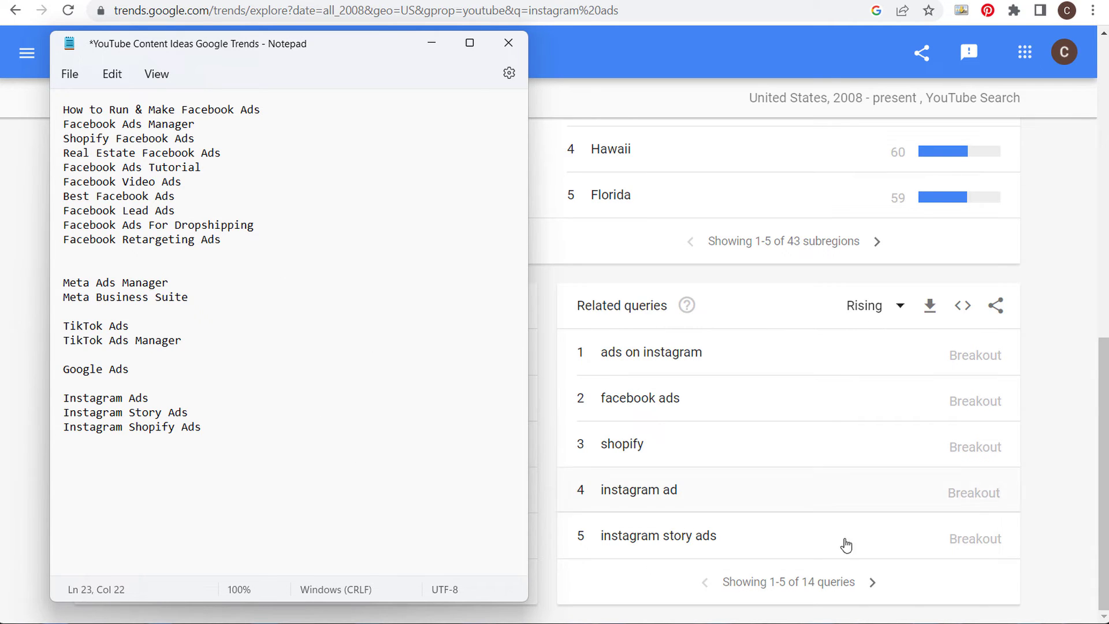
- Add Instagram ideas such as 'Instagram Shopify Ads' from the next page of related queries
{"action": "left_click", "coordinate": [872, 581]}
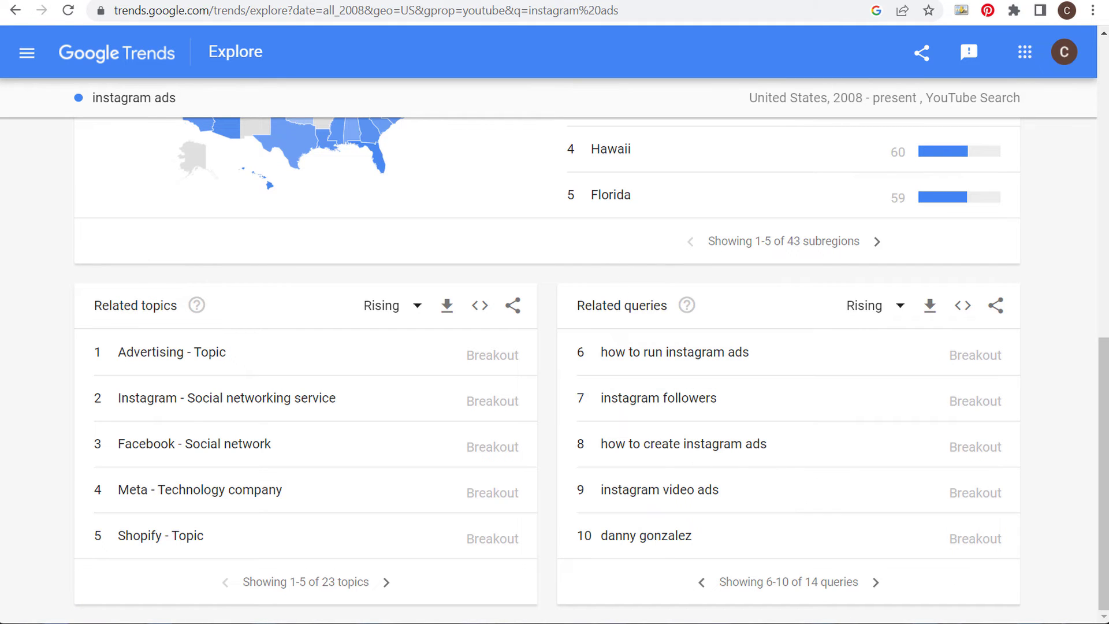
{"action": "key", "text": "alt+Tab"}
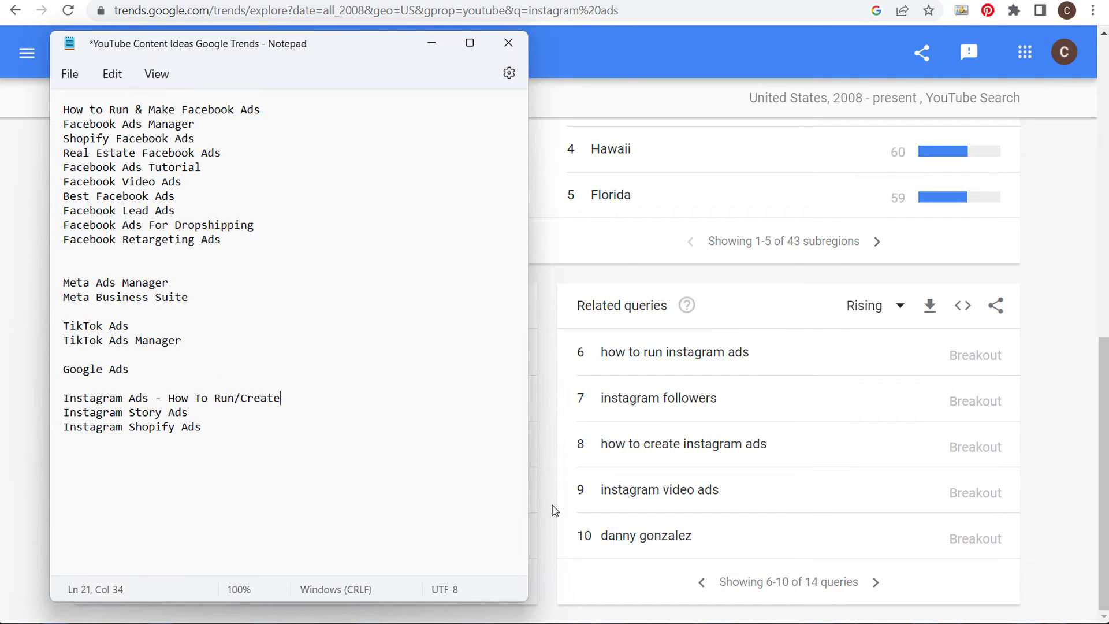
{"action": "left_click", "coordinate": [268, 430]}
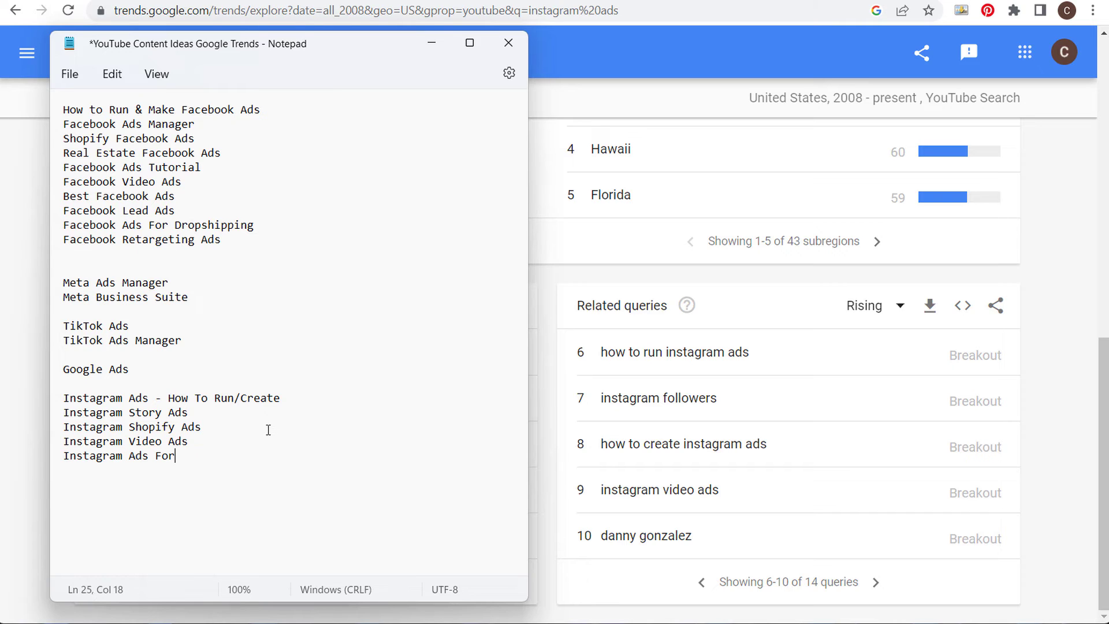
{"action": "type", "text": "s"}
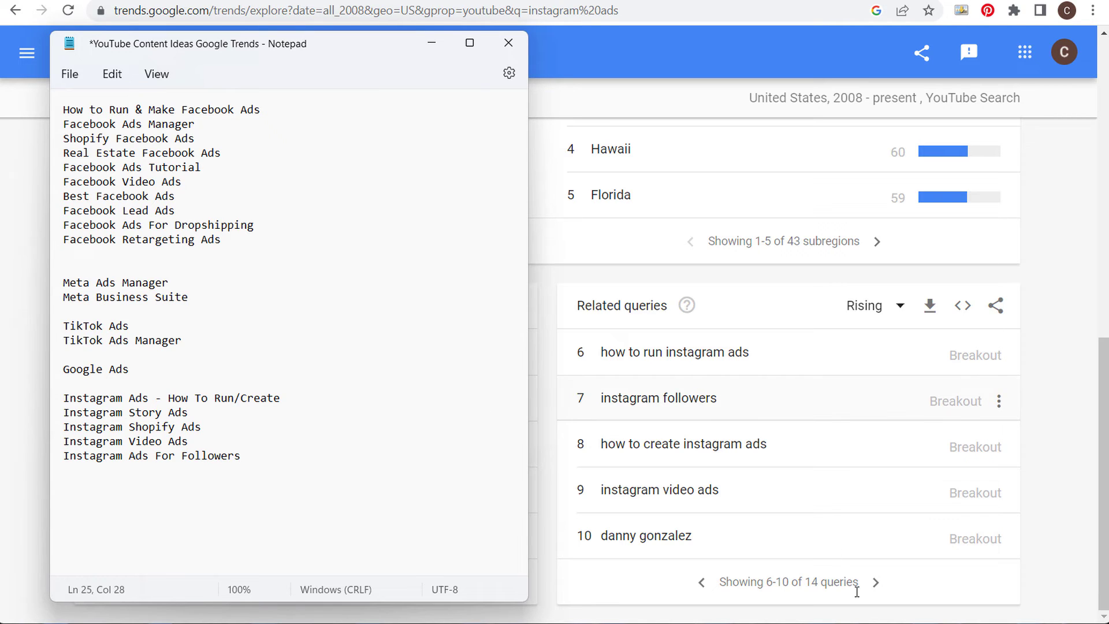
- Check the last page of related queries, then minimize Notepad to show Google Trends
{"action": "left_click", "coordinate": [877, 583]}
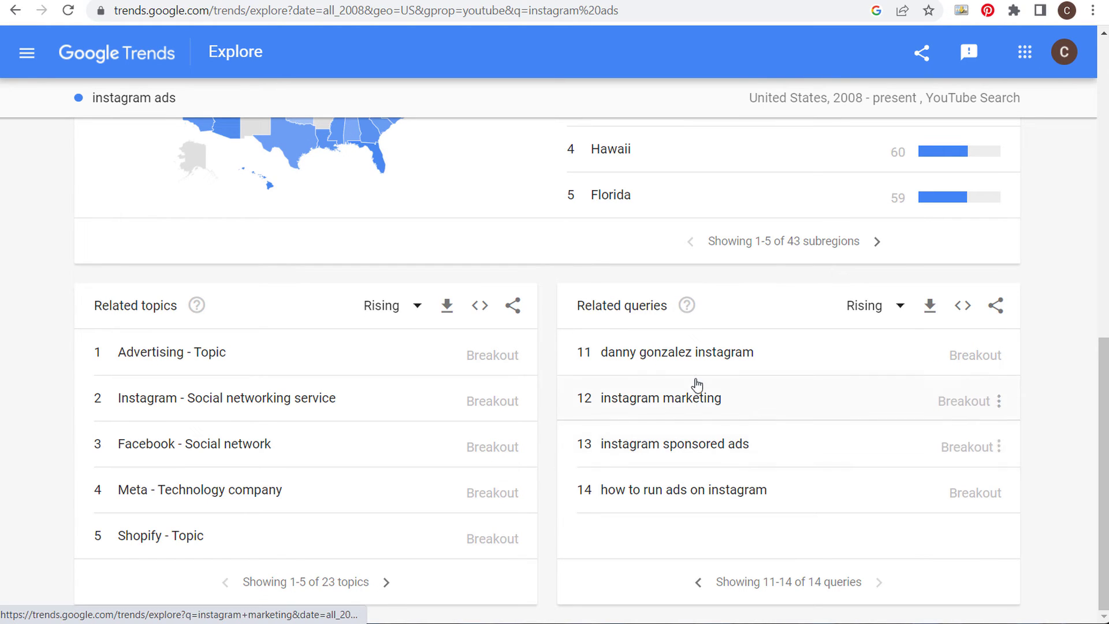
{"action": "key", "text": "alt+Tab"}
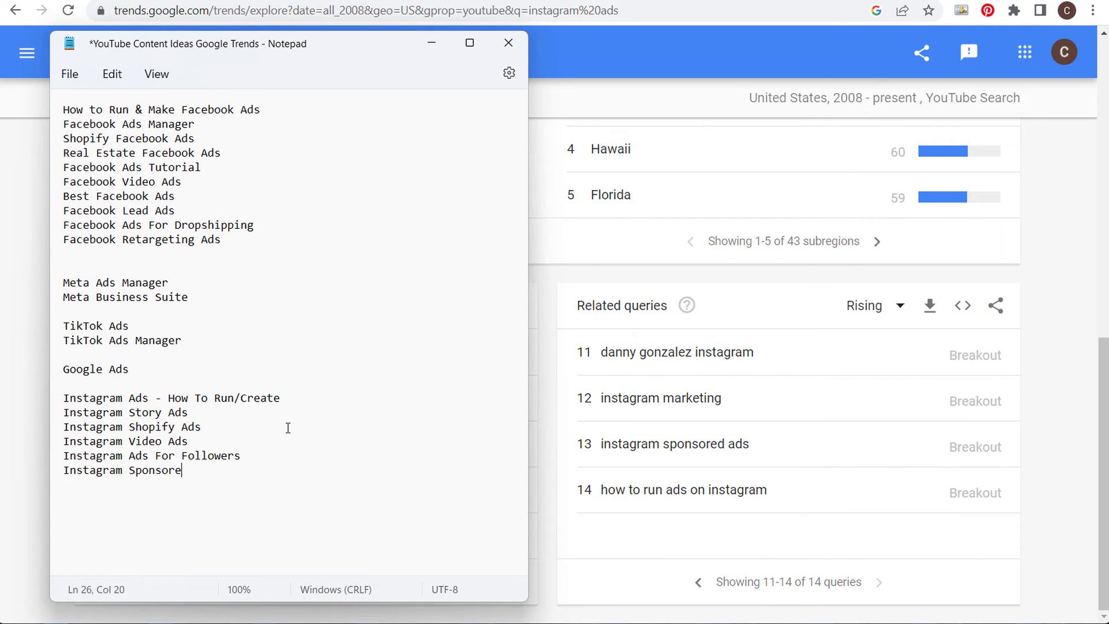
{"action": "left_click", "coordinate": [1072, 234]}
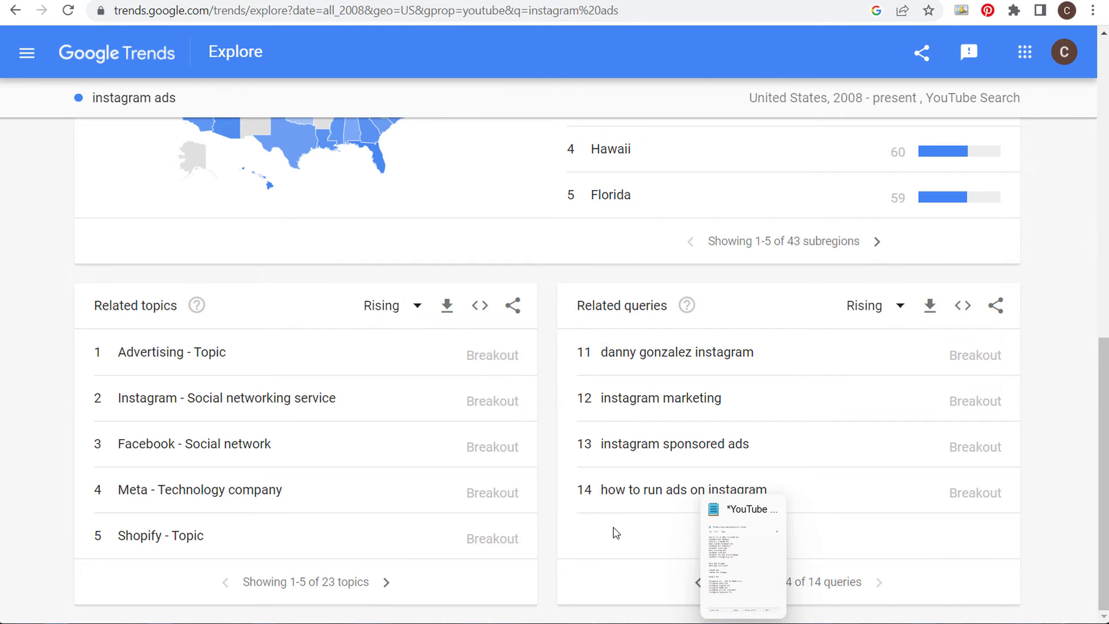
{"action": "scroll", "coordinate": [553, 310], "scroll_direction": "up", "scroll_amount": 7}
- Search the Facebook Ads topic, then explore its related Advertising topic
{"action": "scroll", "coordinate": [552, 310], "scroll_direction": "up", "scroll_amount": 4}
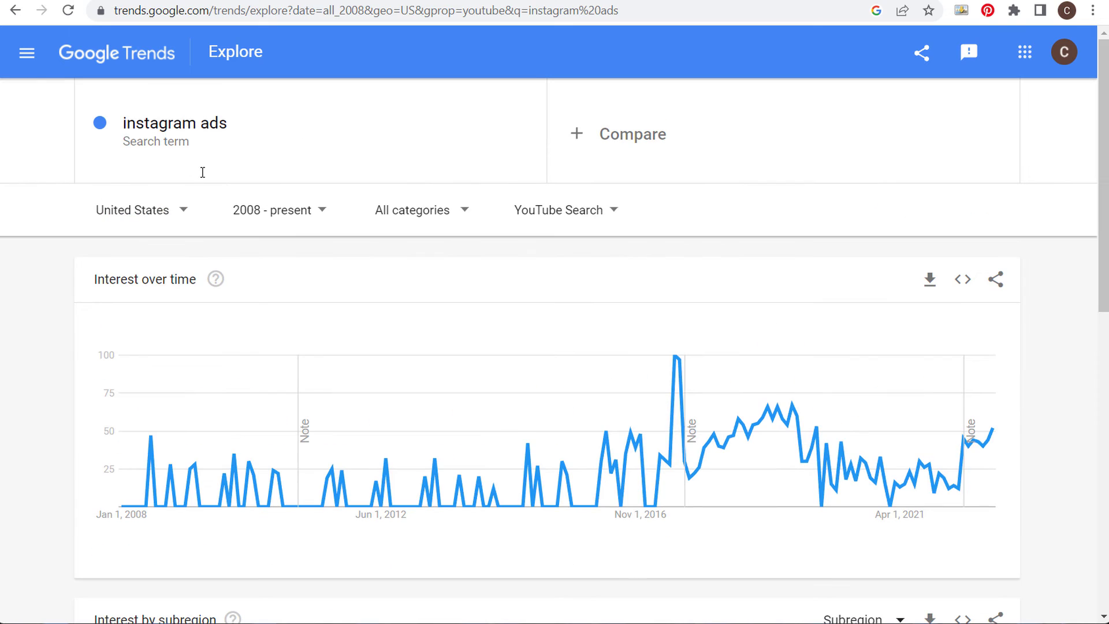
{"action": "left_click", "coordinate": [207, 122]}
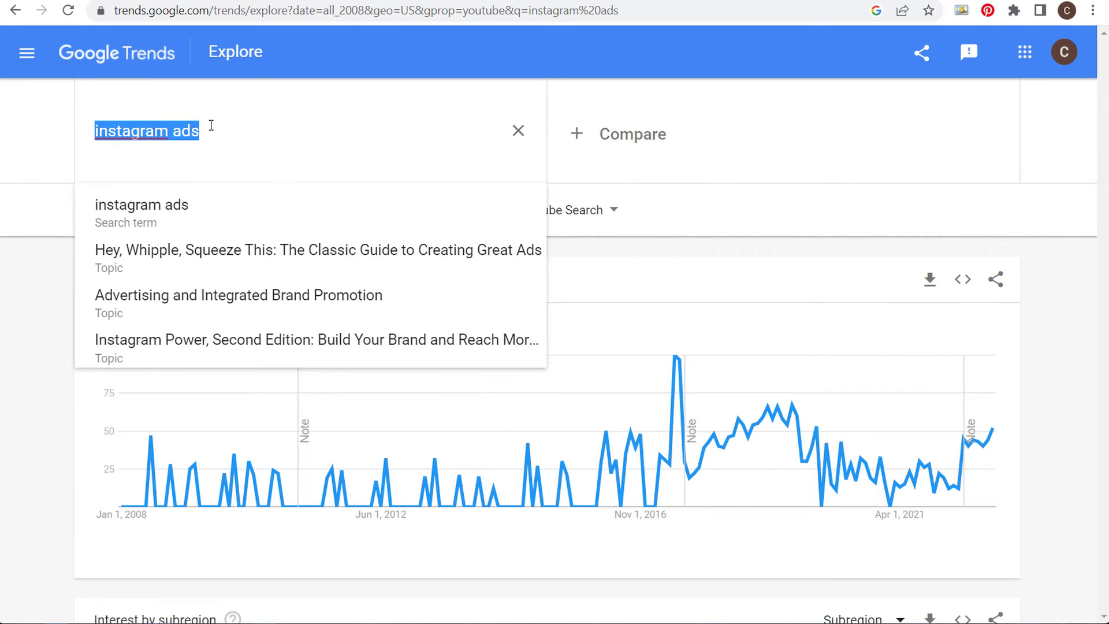
{"action": "type", "text": "Facebook Ads"}
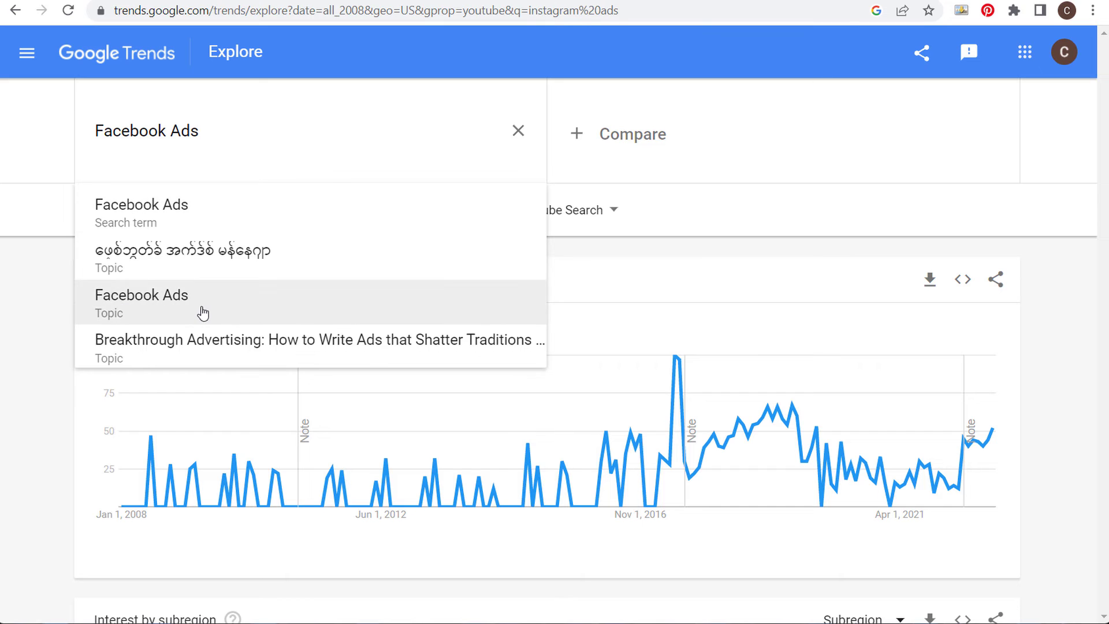
{"action": "left_click", "coordinate": [203, 312]}
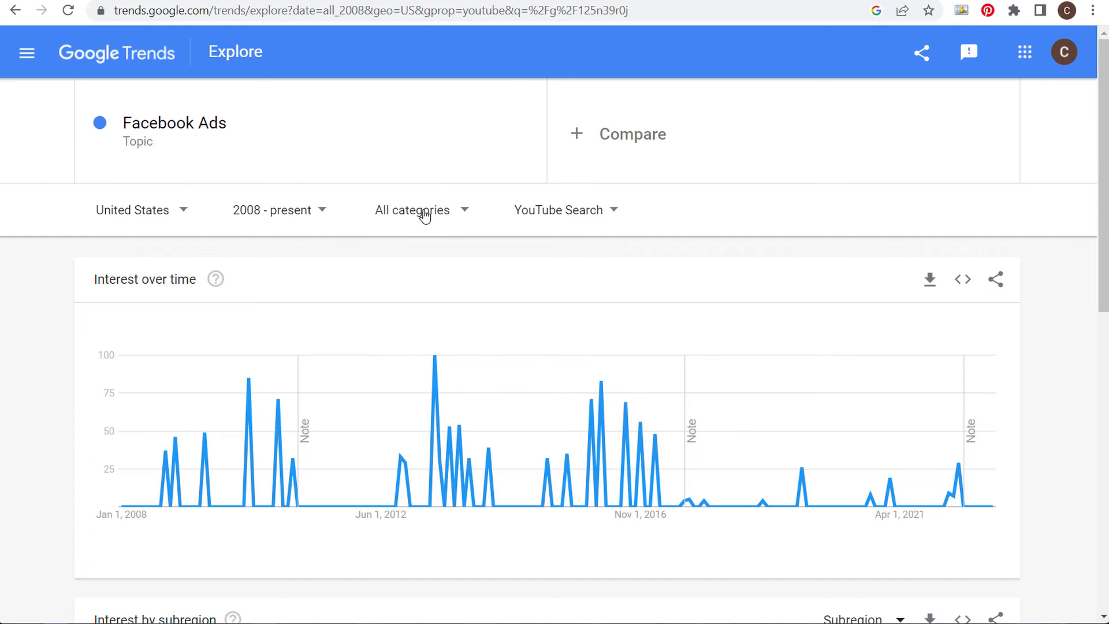
{"action": "scroll", "coordinate": [85, 286], "scroll_direction": "down", "scroll_amount": 10}
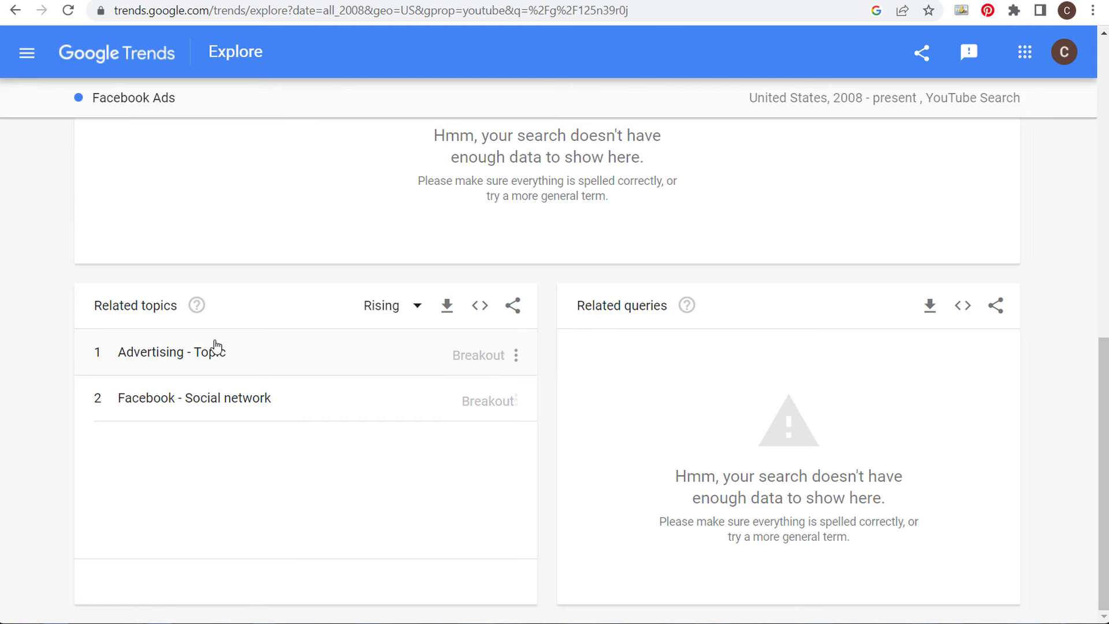
{"action": "left_click", "coordinate": [149, 358]}
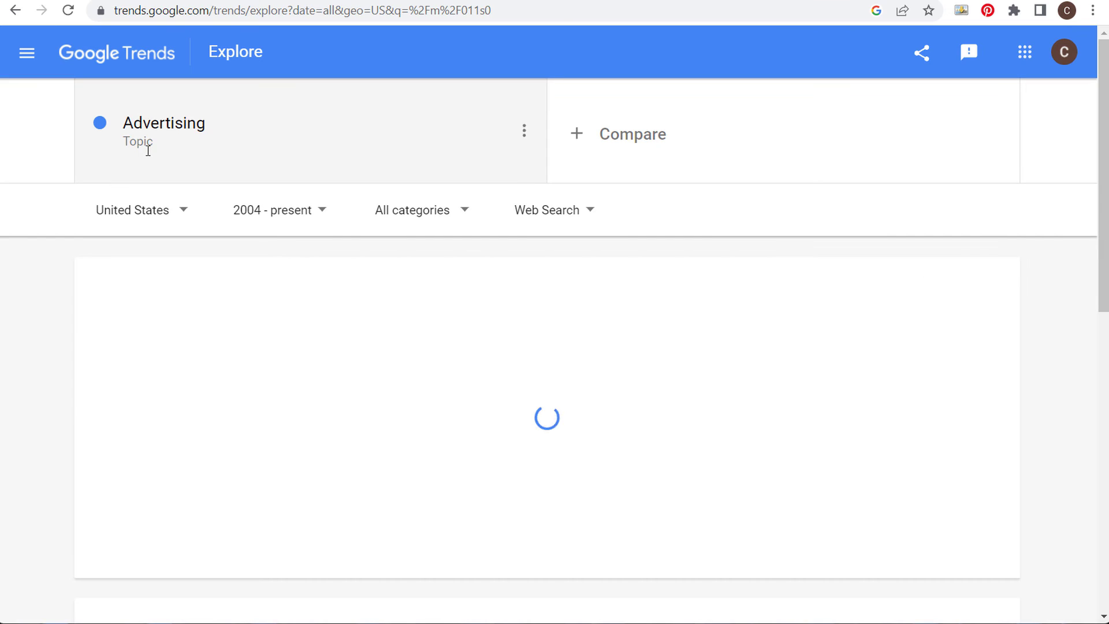
- Limit Advertising to YouTube Search and rank its related queries by Top
{"action": "left_click", "coordinate": [569, 214]}
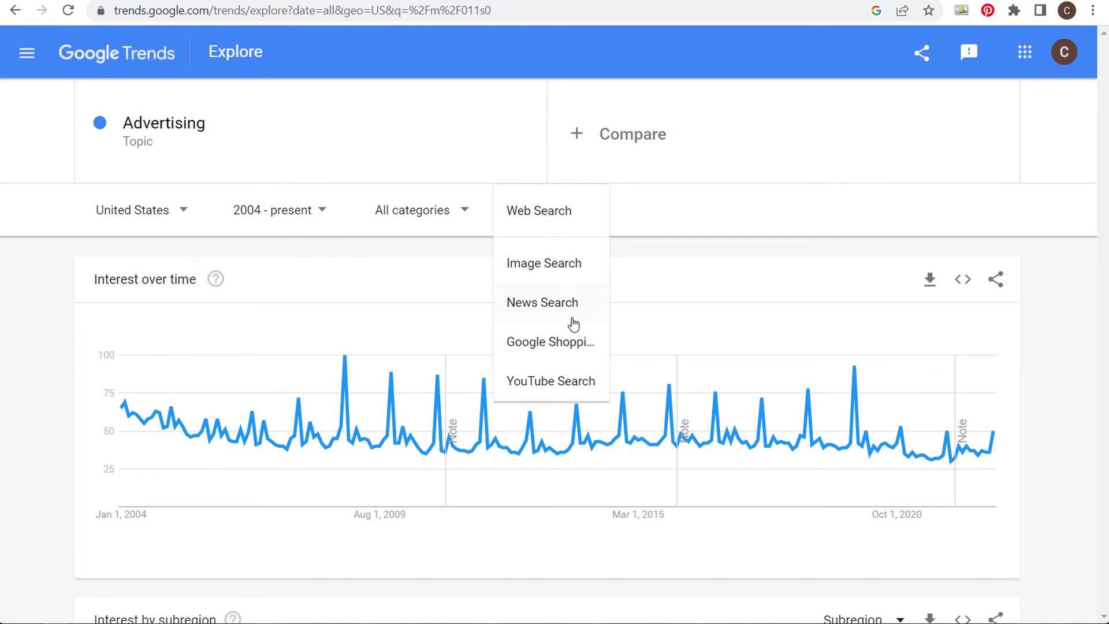
{"action": "left_click", "coordinate": [566, 379]}
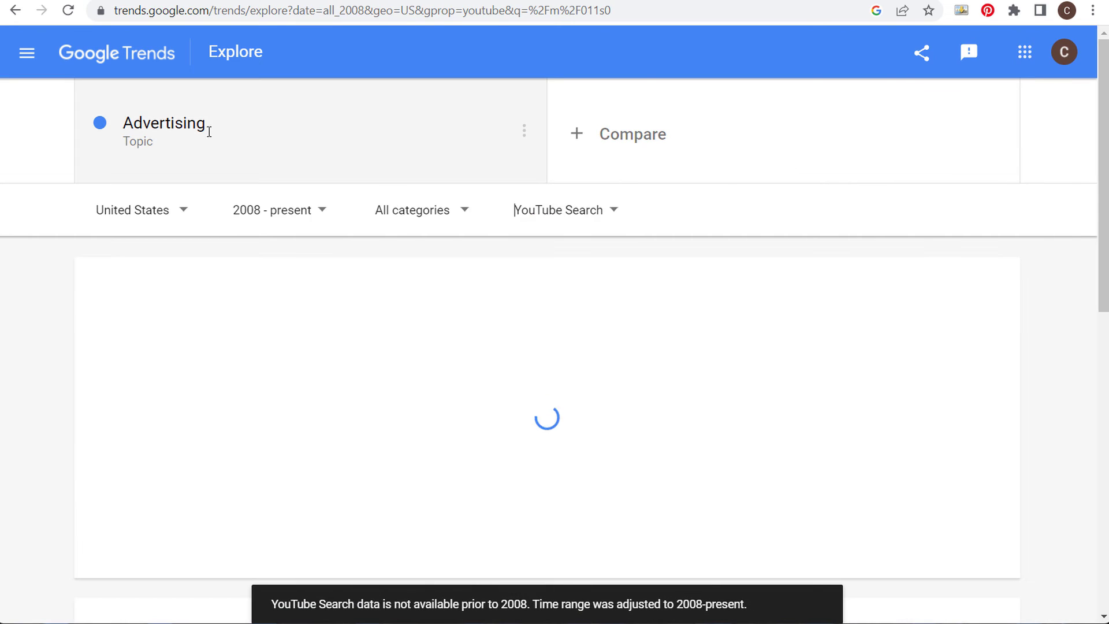
{"action": "scroll", "coordinate": [127, 283], "scroll_direction": "down", "scroll_amount": 10}
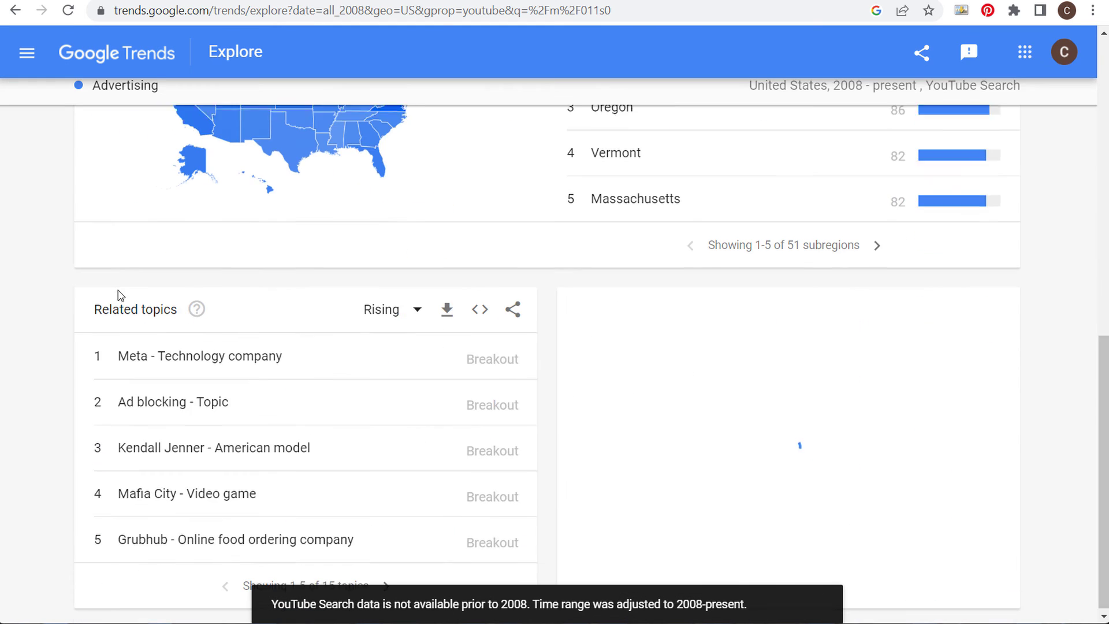
{"action": "left_click", "coordinate": [869, 306]}
{"action": "left_click", "coordinate": [846, 357]}
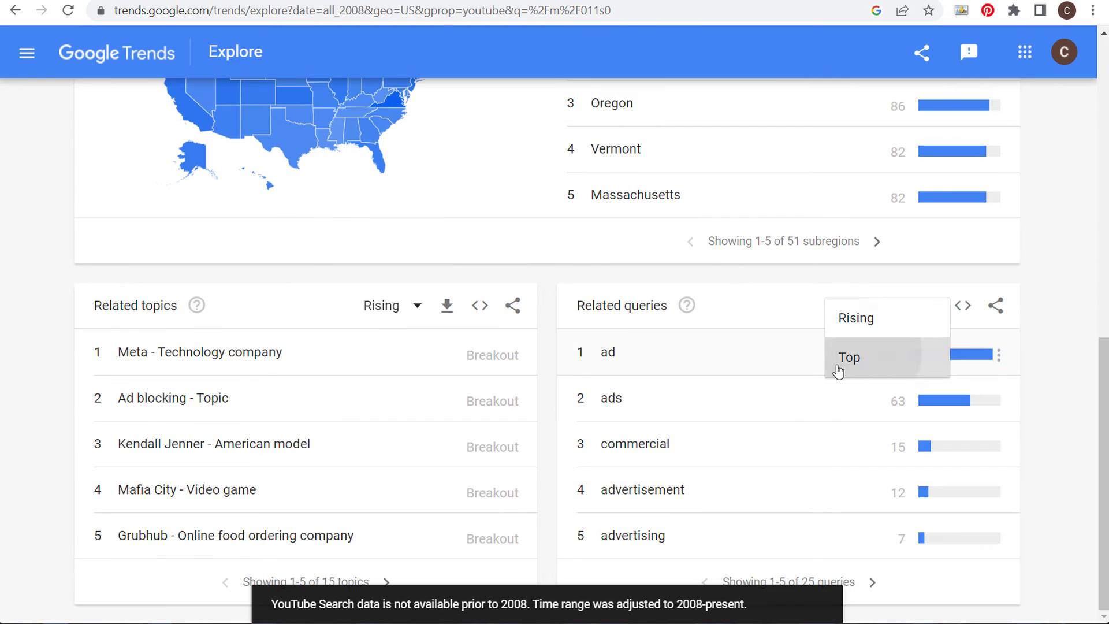
- Page top related queries to 21–25, then switch back to Rising and page to 11–15
{"action": "left_click", "coordinate": [872, 584]}
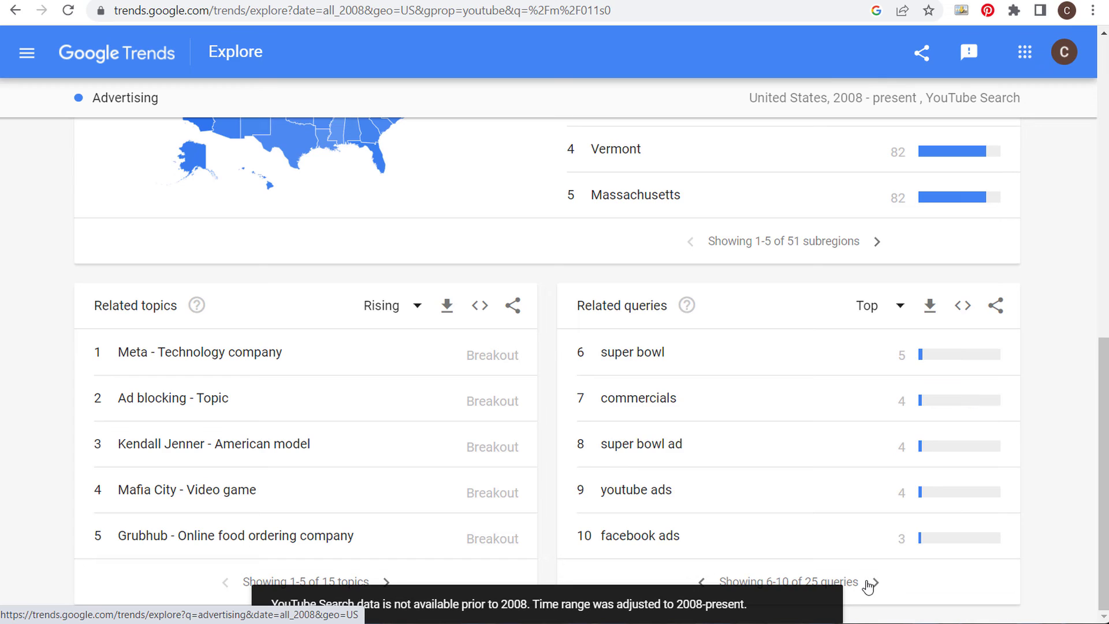
{"action": "left_click", "coordinate": [872, 582]}
{"action": "left_click", "coordinate": [873, 582]}
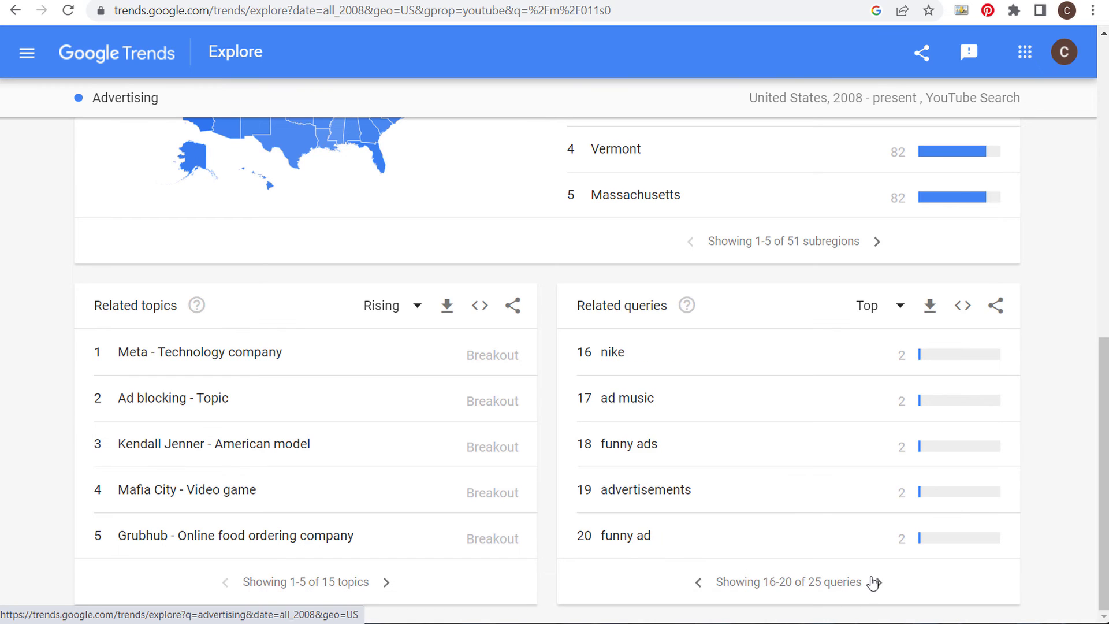
{"action": "left_click", "coordinate": [874, 583]}
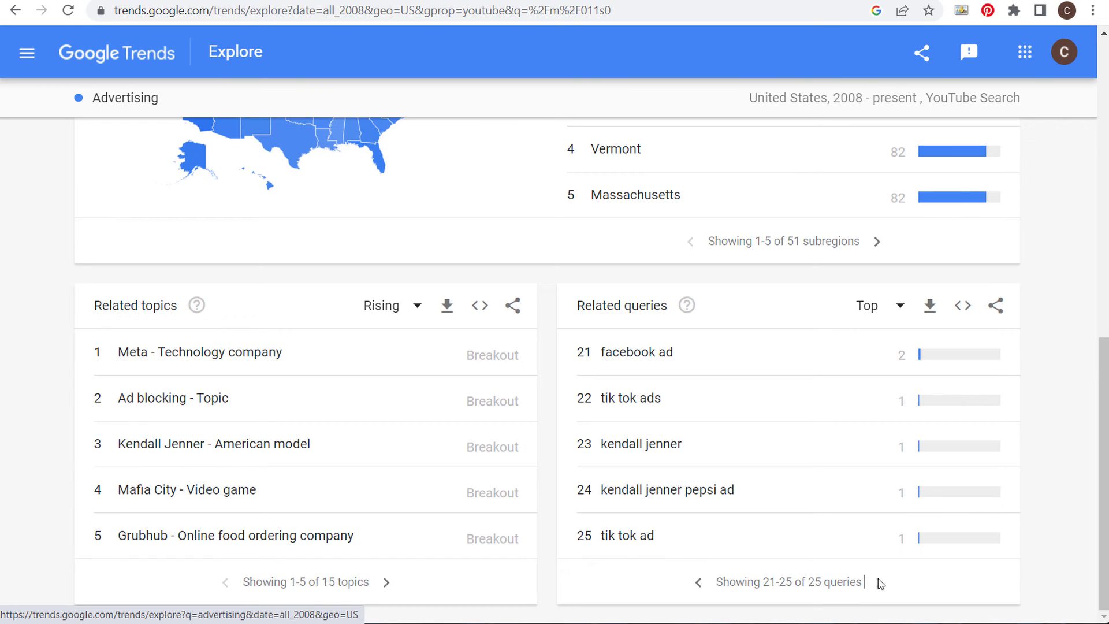
{"action": "left_click", "coordinate": [867, 306]}
{"action": "left_click", "coordinate": [869, 289]}
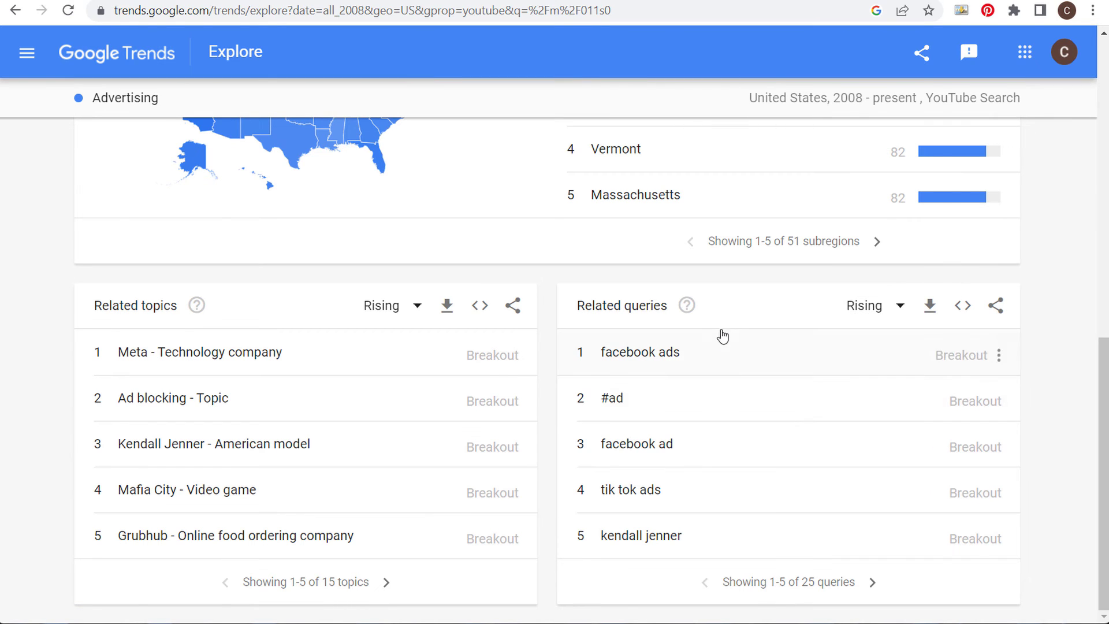
{"action": "left_click", "coordinate": [871, 582]}
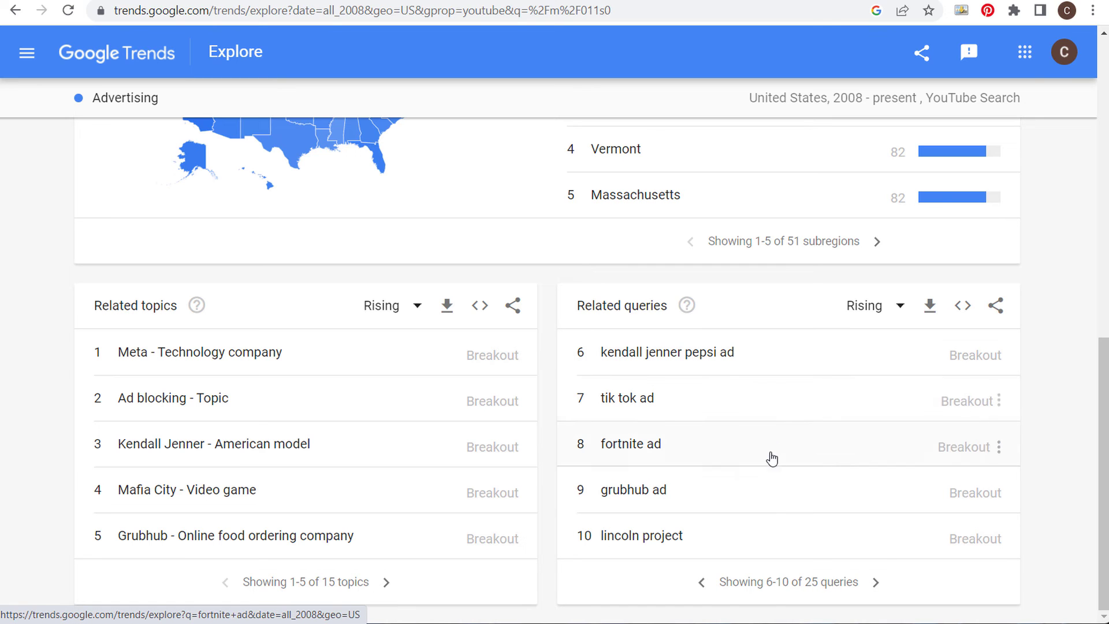
{"action": "left_click", "coordinate": [875, 582]}
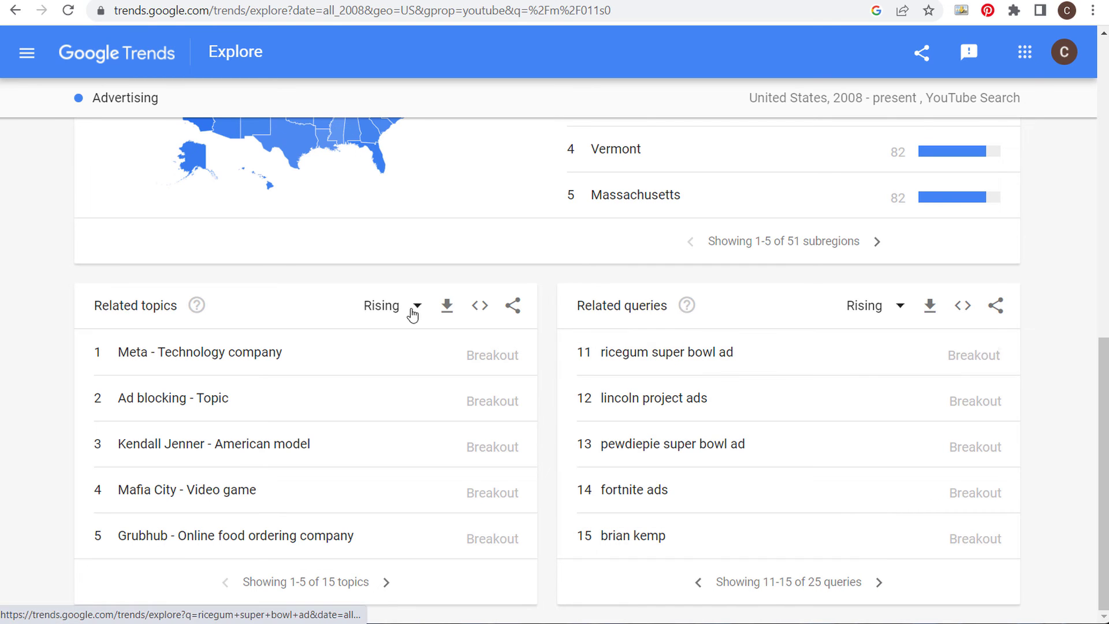
- Page related topics to 6–10 and back, switch them to Top, and page to 11–15
{"action": "scroll", "coordinate": [410, 315], "scroll_direction": "up", "scroll_amount": 15}
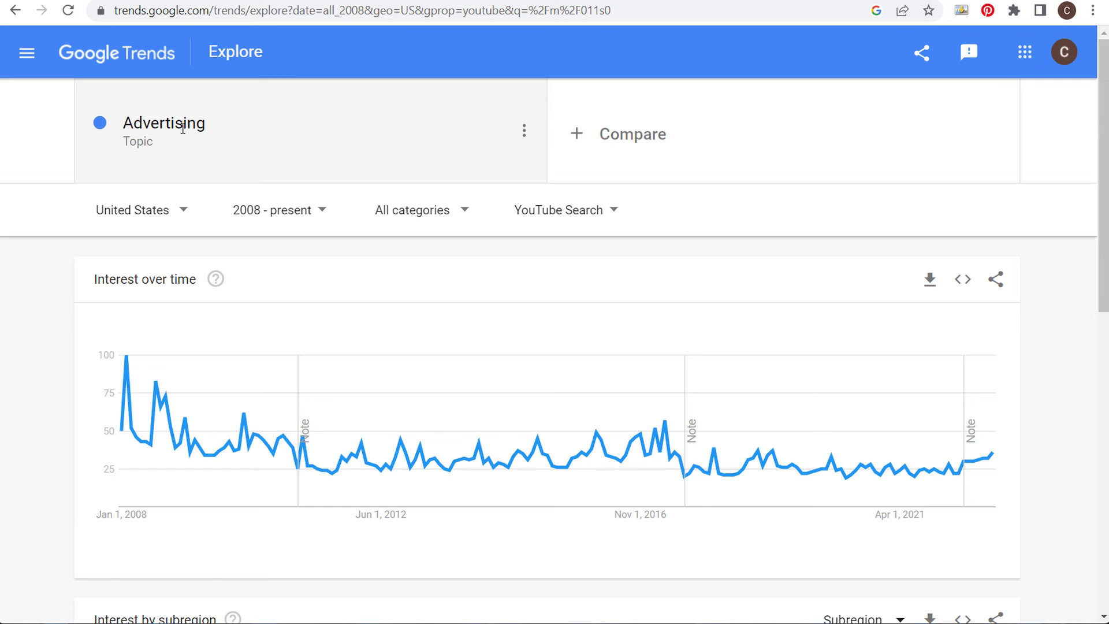
{"action": "scroll", "coordinate": [65, 334], "scroll_direction": "down", "scroll_amount": 11}
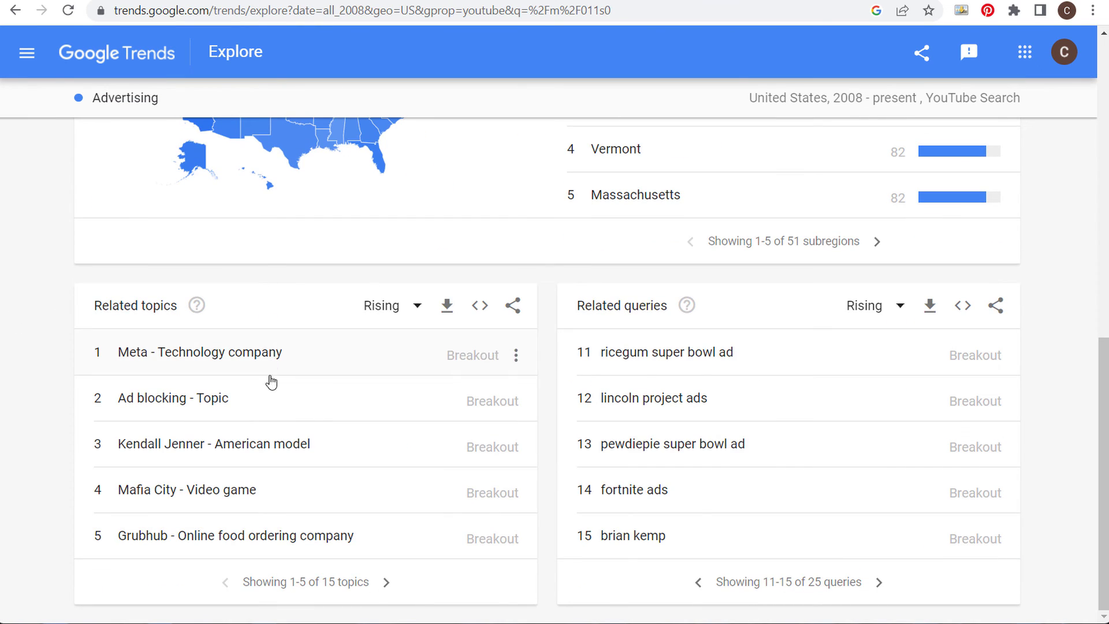
{"action": "left_click", "coordinate": [386, 582]}
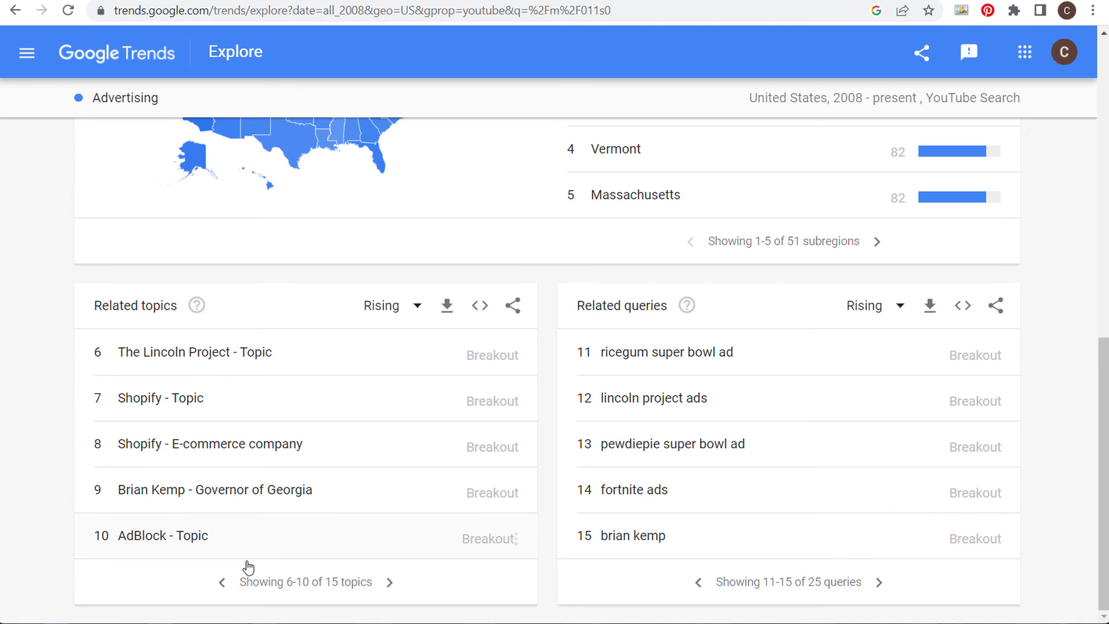
{"action": "left_click", "coordinate": [224, 583]}
{"action": "left_click", "coordinate": [384, 306]}
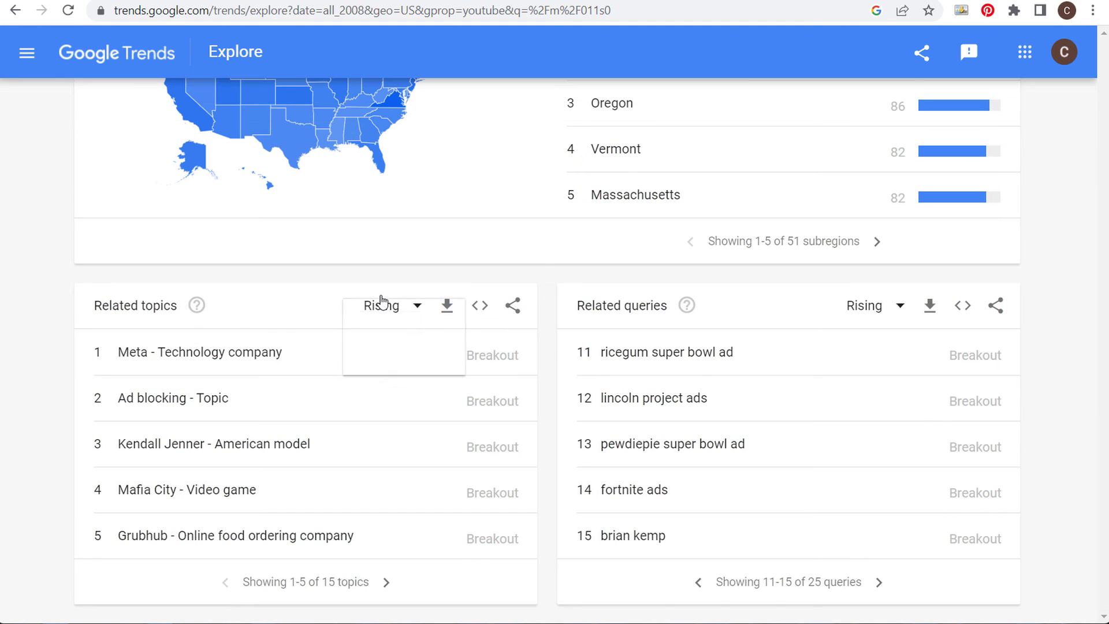
{"action": "left_click", "coordinate": [403, 359]}
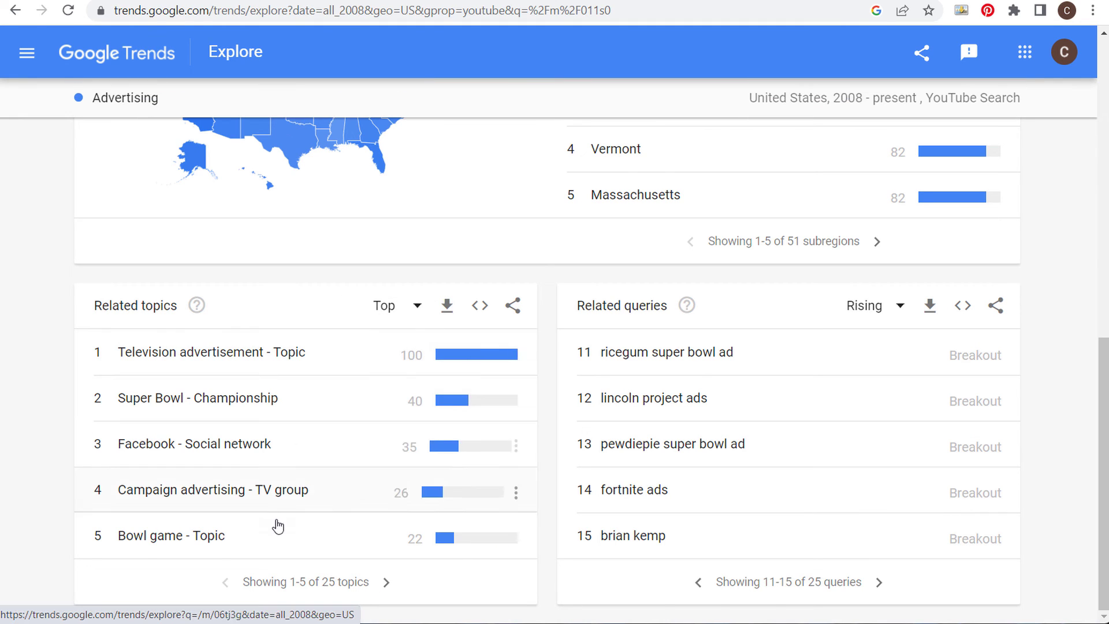
{"action": "left_click", "coordinate": [386, 582]}
{"action": "left_click", "coordinate": [393, 582]}
- Replace the Advertising search term with the Marketing topic
{"action": "scroll", "coordinate": [295, 441], "scroll_direction": "up", "scroll_amount": 10}
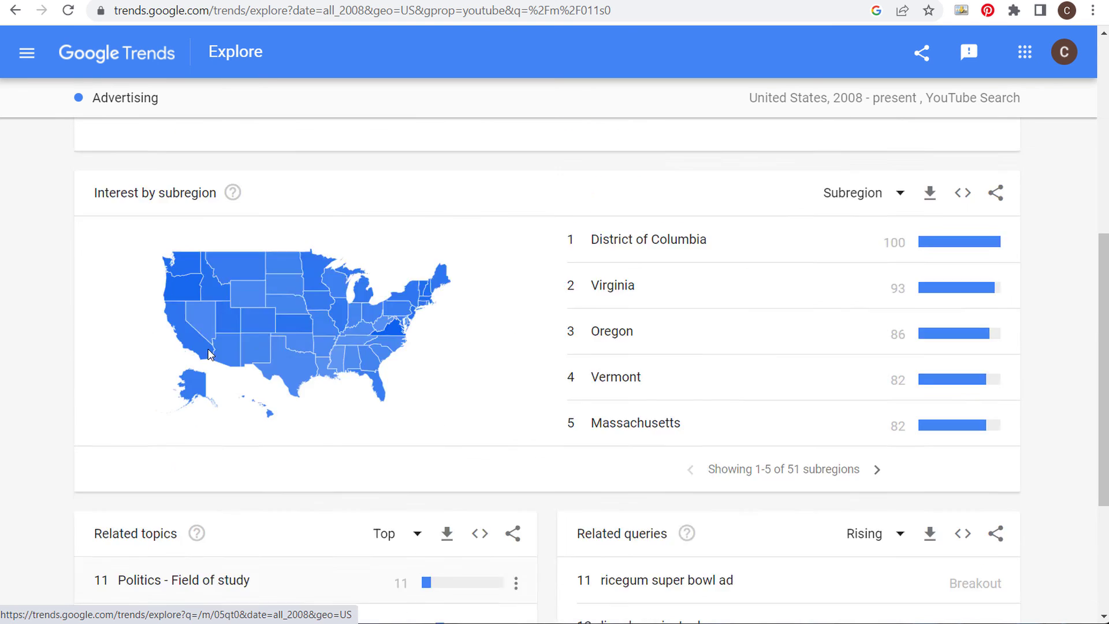
{"action": "left_click", "coordinate": [218, 133]}
{"action": "type", "text": "Marketing"}
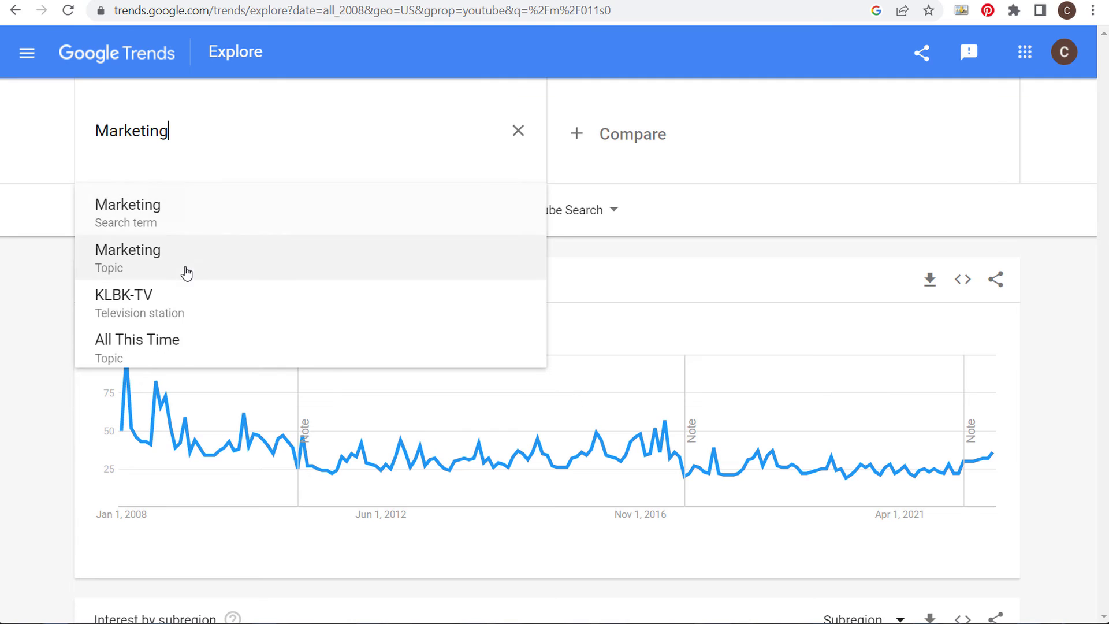
{"action": "left_click", "coordinate": [214, 265]}
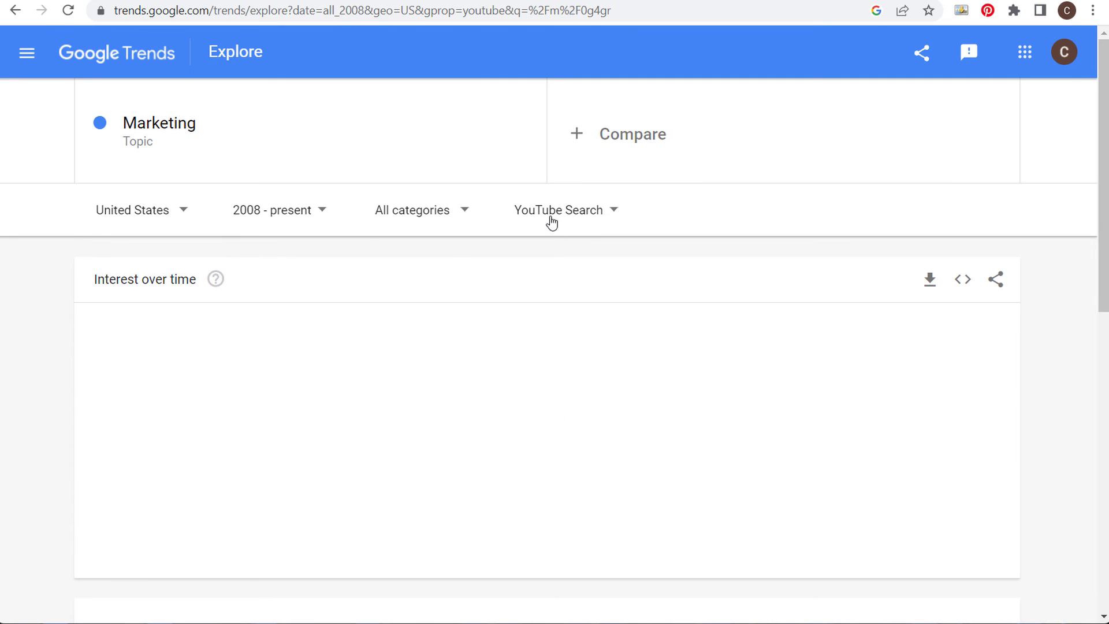
{"action": "scroll", "coordinate": [74, 289], "scroll_direction": "down", "scroll_amount": 10}
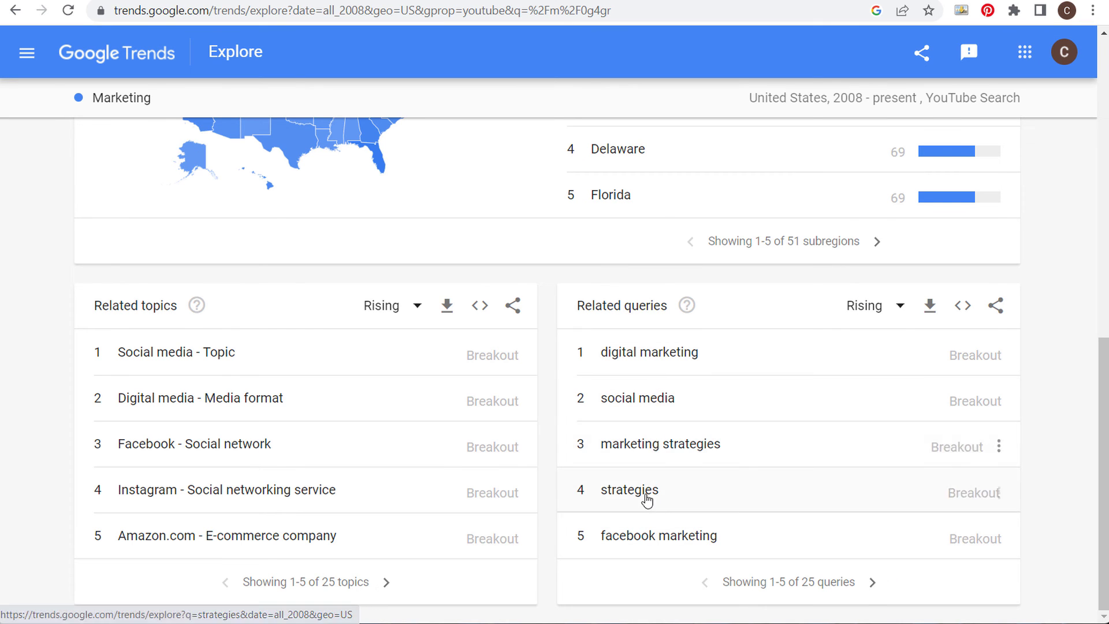
- Page Marketing's rising related queries through 21–25, then back to 16–20
{"action": "left_click", "coordinate": [874, 583]}
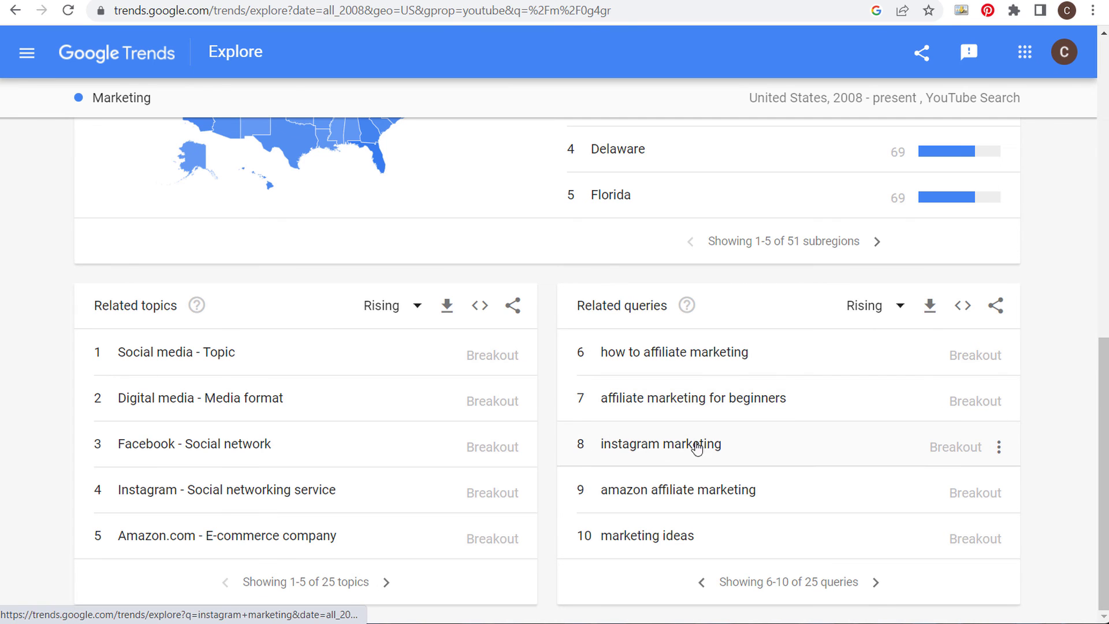
{"action": "left_click", "coordinate": [876, 582]}
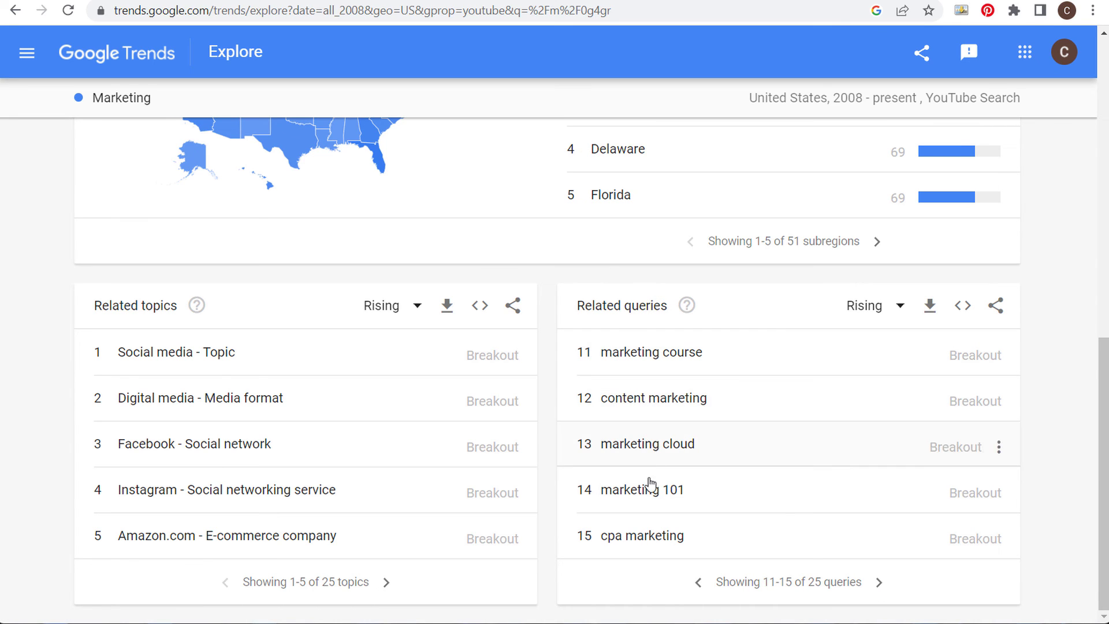
{"action": "left_click", "coordinate": [878, 582]}
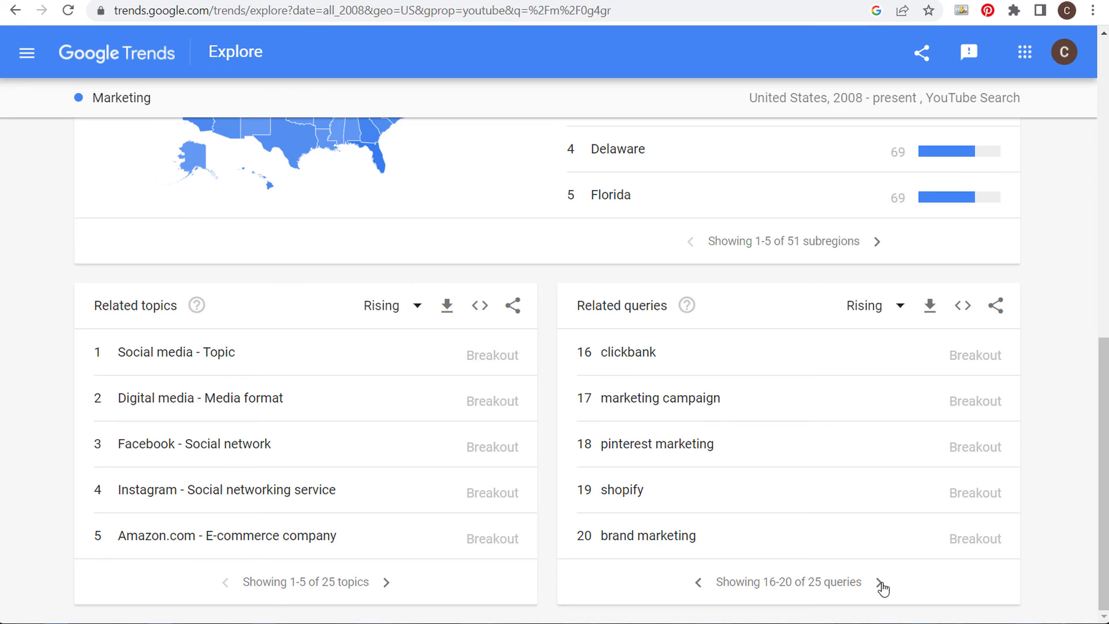
{"action": "left_click", "coordinate": [880, 583]}
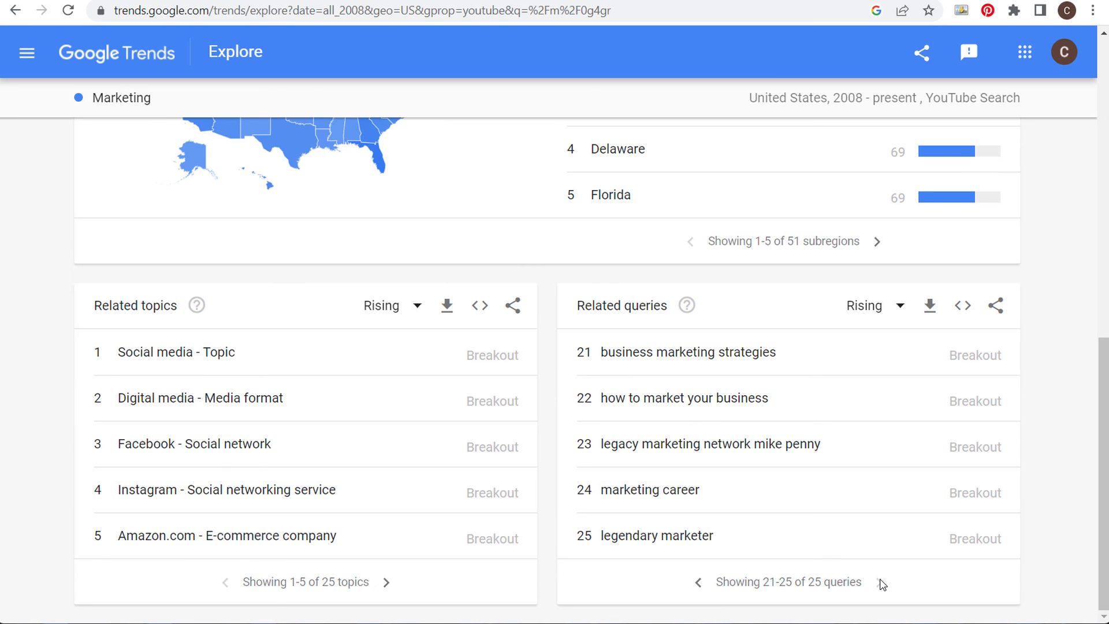
{"action": "left_click", "coordinate": [697, 583]}
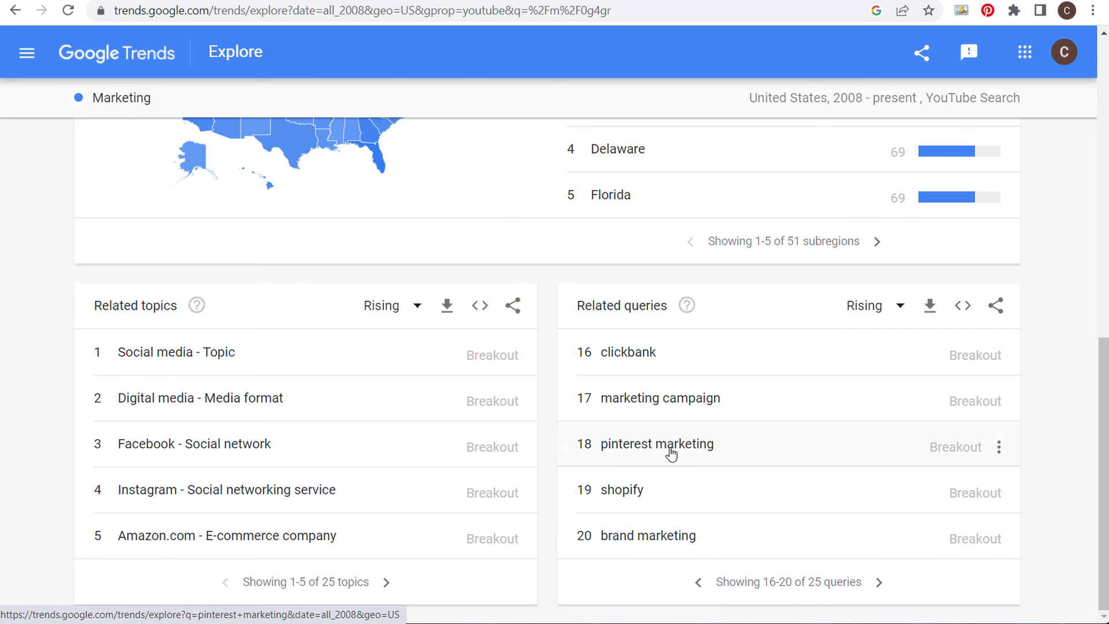
- Rank Marketing's related queries by Top, page to entries 16–20, then scroll back up to the chart
{"action": "left_click", "coordinate": [878, 310]}
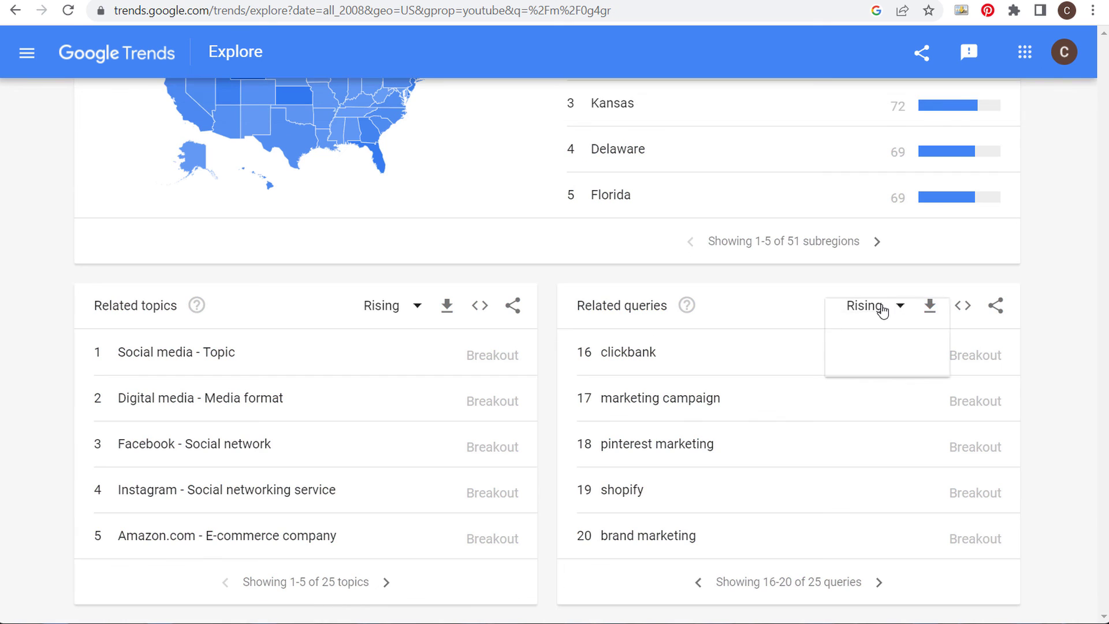
{"action": "left_click", "coordinate": [883, 359]}
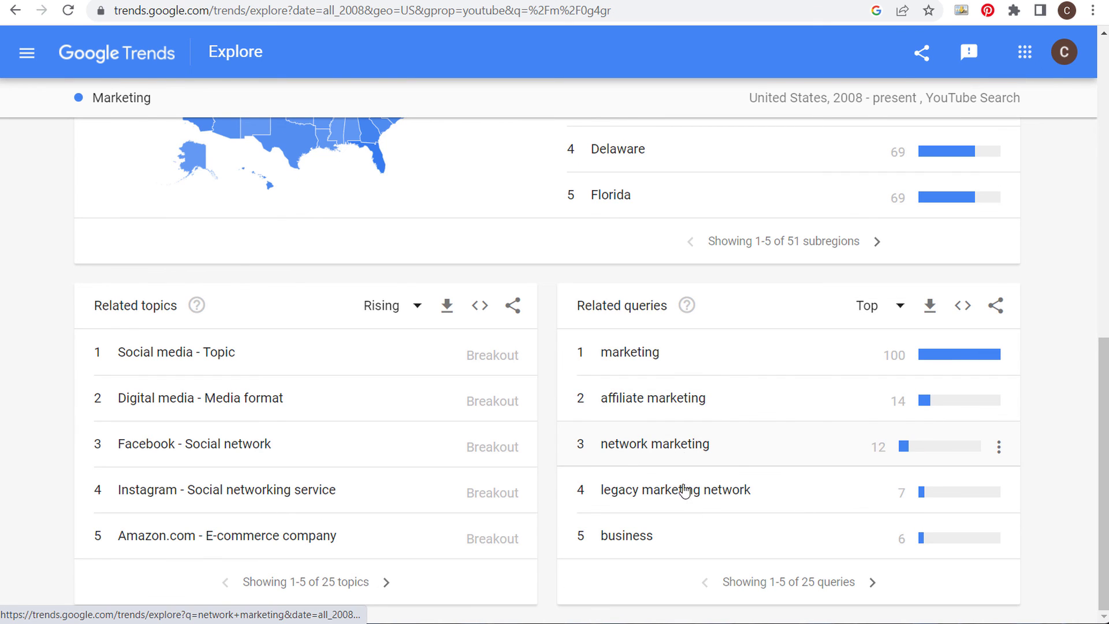
{"action": "left_click", "coordinate": [876, 584]}
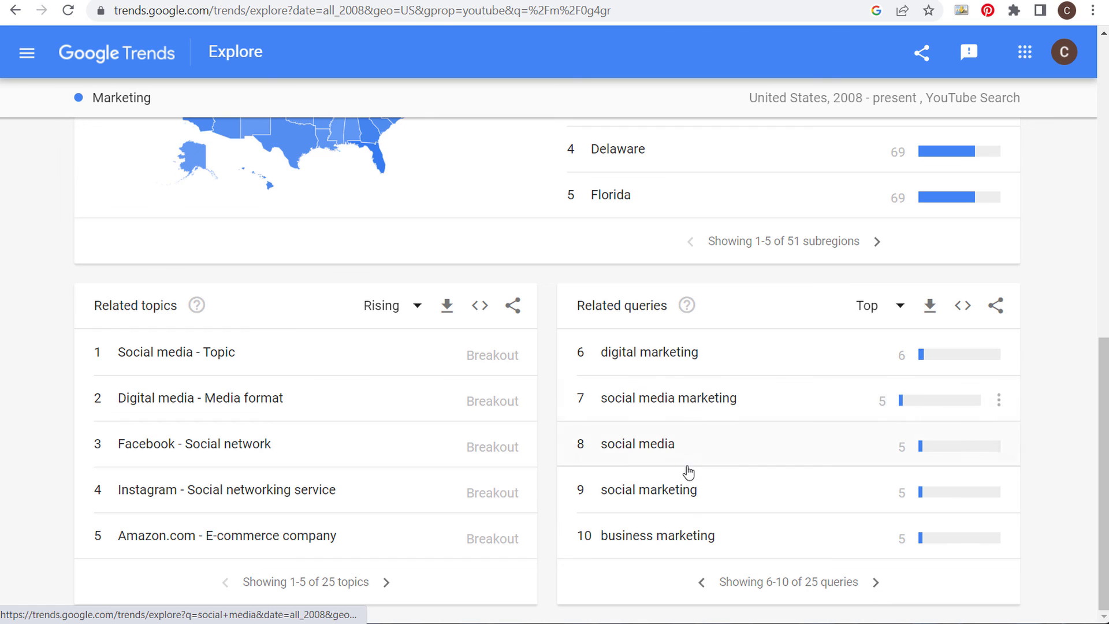
{"action": "left_click", "coordinate": [875, 583]}
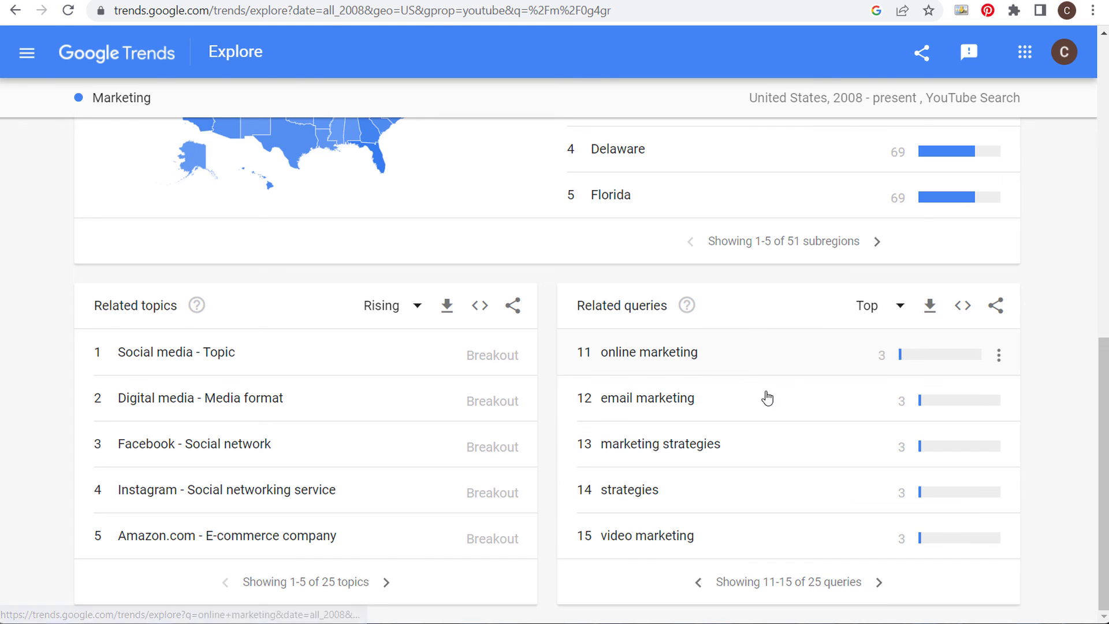
{"action": "left_click", "coordinate": [879, 584]}
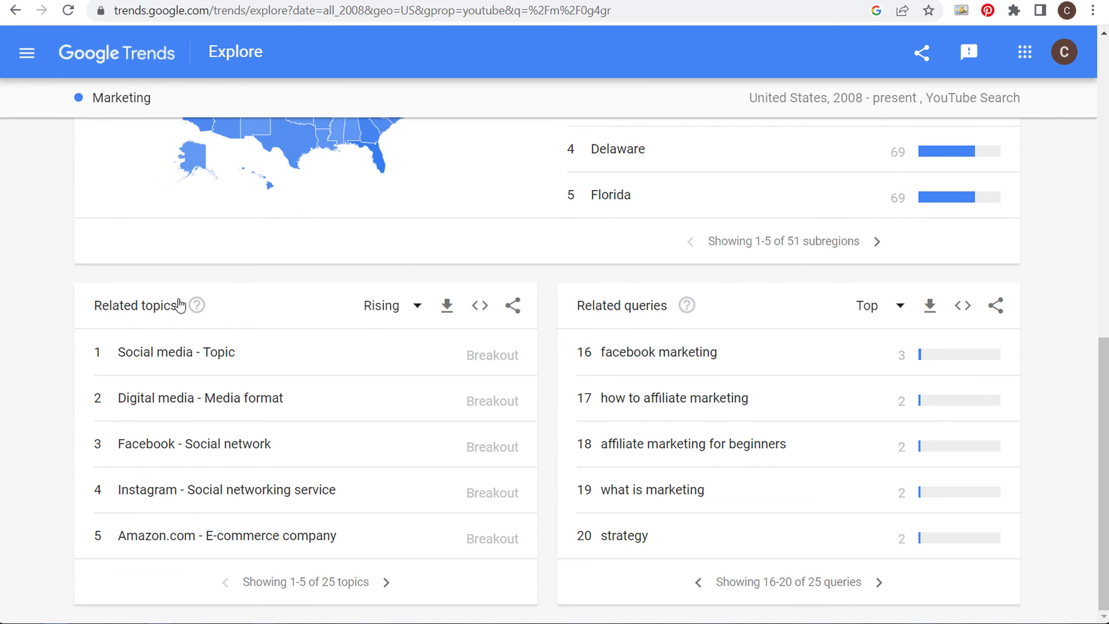
{"action": "scroll", "coordinate": [104, 196], "scroll_direction": "up", "scroll_amount": 12}
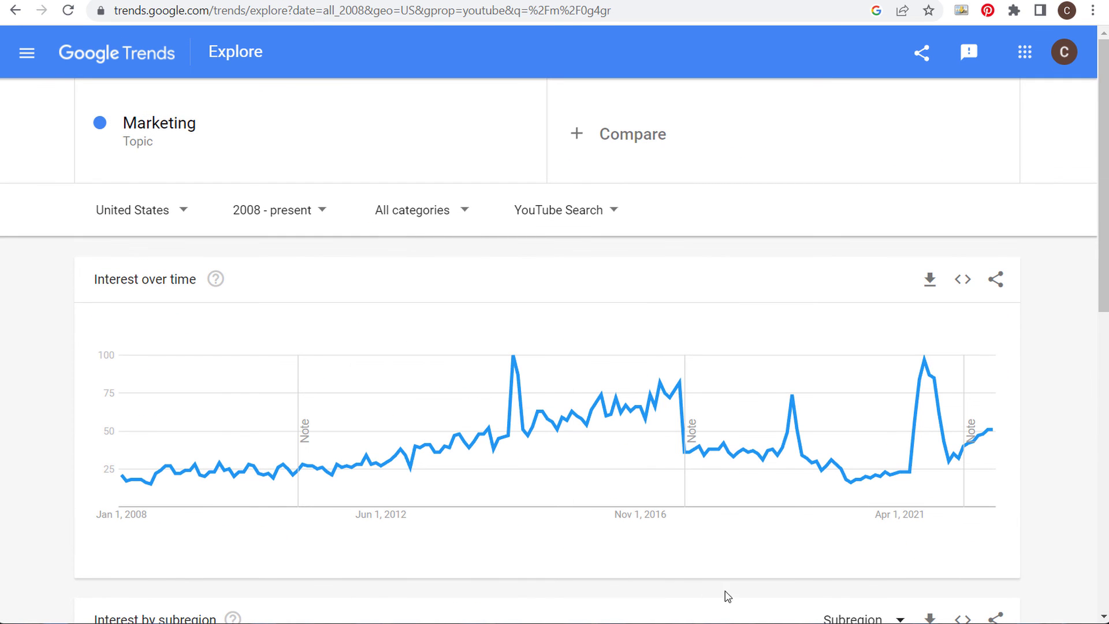
- Bring Notepad forward and highlight the Google Ads, TikTok, Meta, Facebook and Instagram groups in turn
{"action": "key", "text": "alt+Tab"}
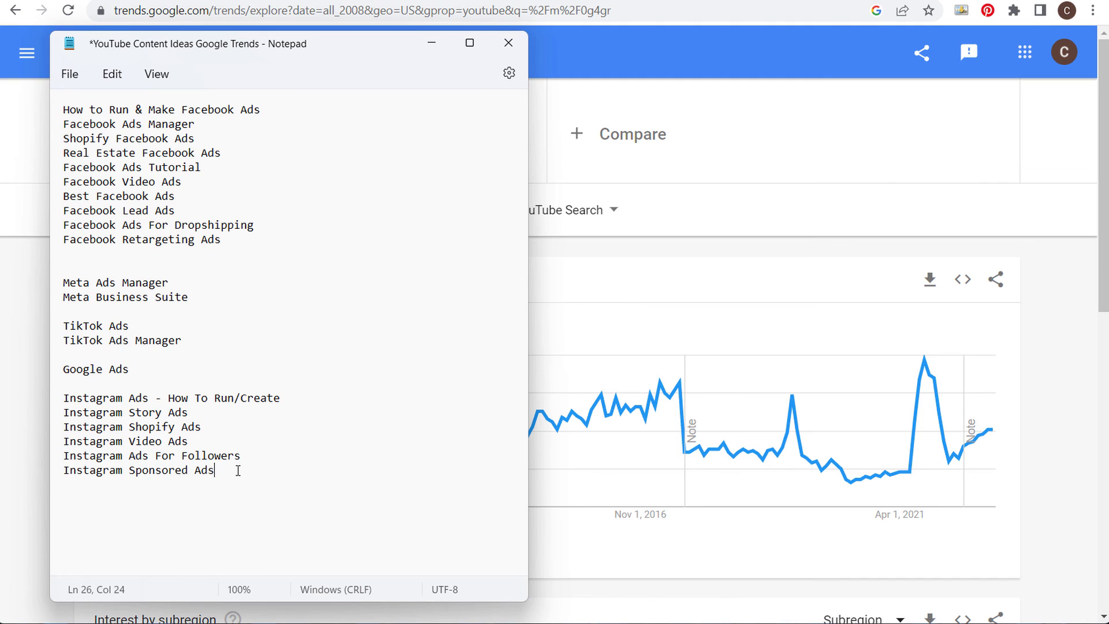
{"action": "left_click_drag", "start_coordinate": [237, 470], "coordinate": [48, 367]}
{"action": "left_click", "coordinate": [130, 369]}
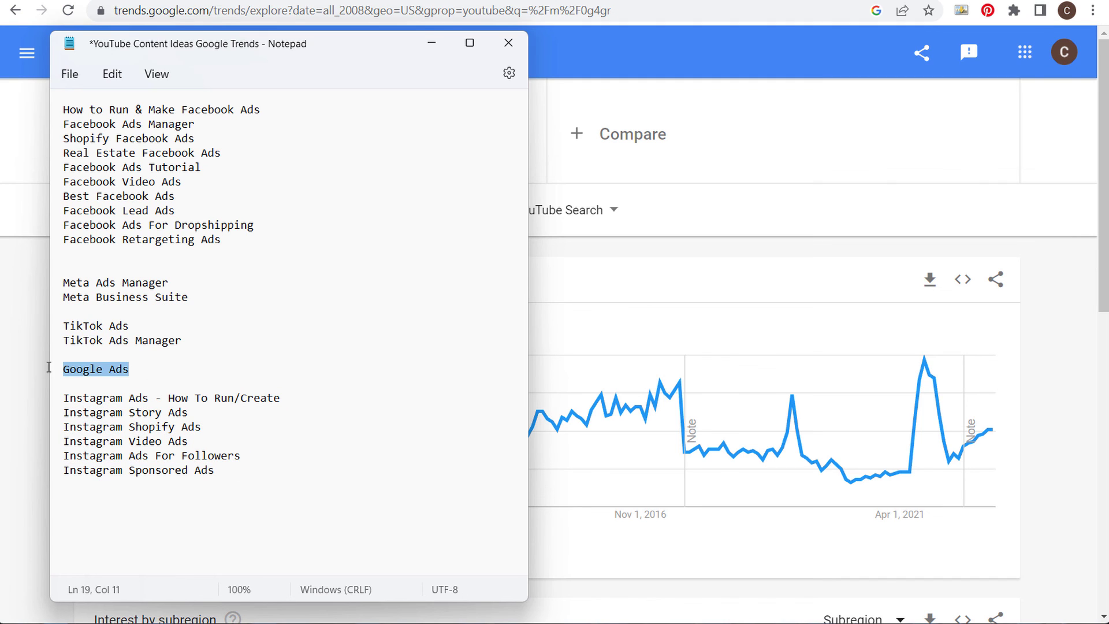
{"action": "left_click_drag", "start_coordinate": [216, 341], "coordinate": [49, 316]}
{"action": "left_click", "coordinate": [168, 299]}
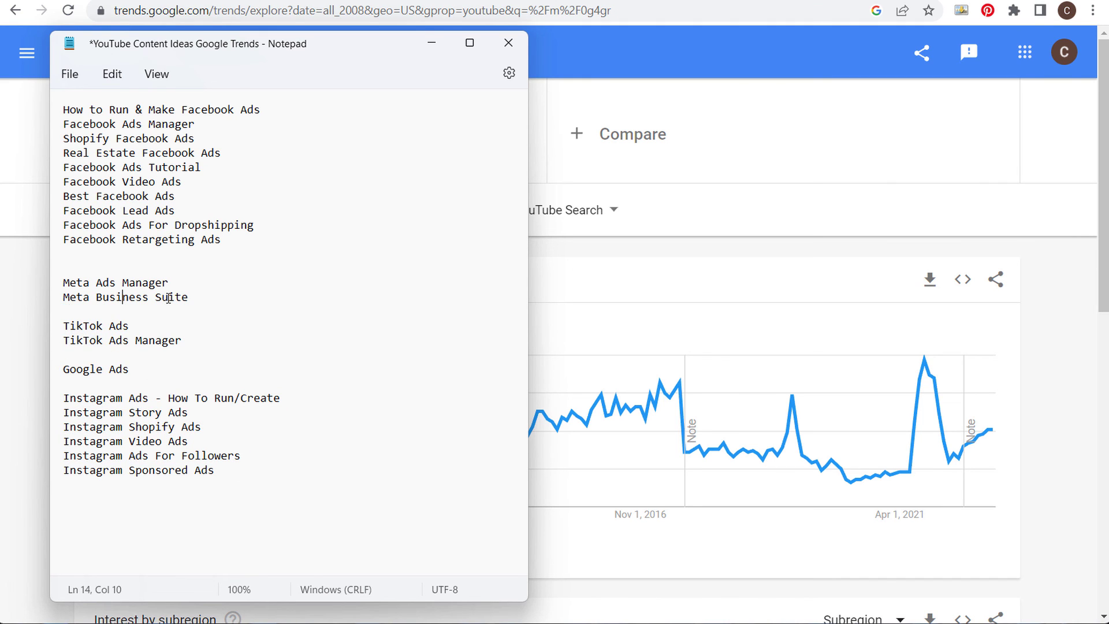
{"action": "left_click_drag", "start_coordinate": [192, 299], "coordinate": [32, 283]}
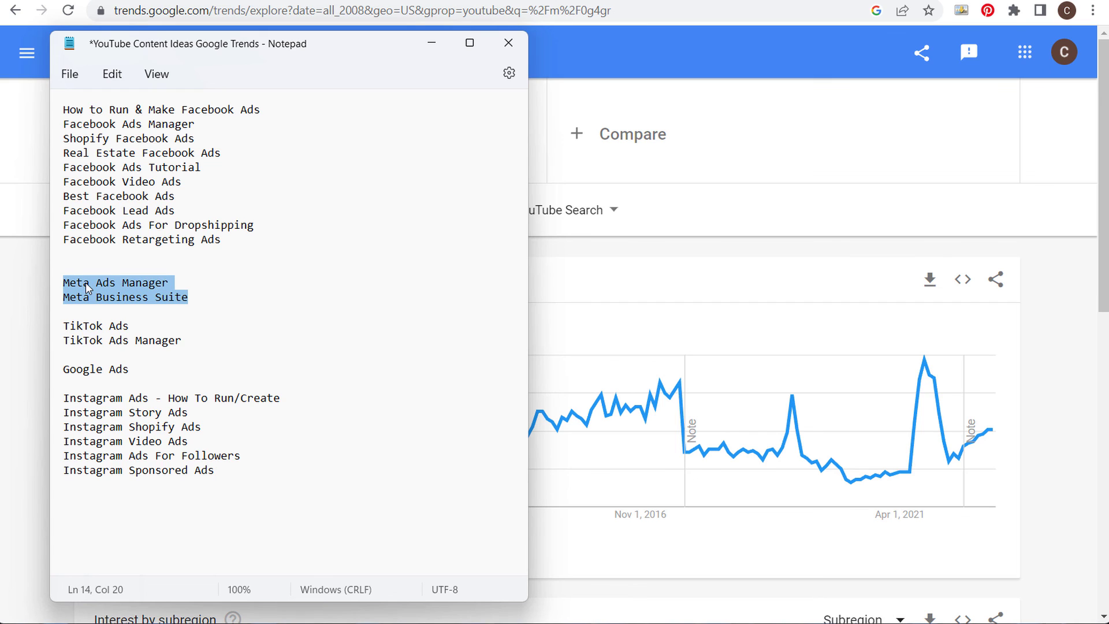
{"action": "left_click", "coordinate": [102, 196]}
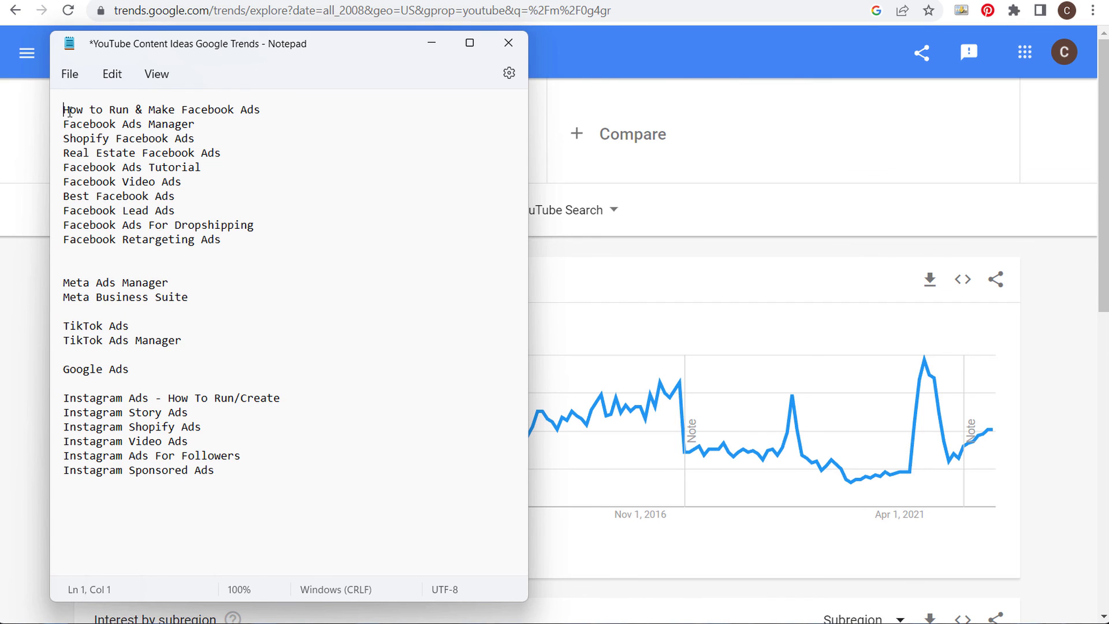
{"action": "left_click_drag", "start_coordinate": [69, 111], "coordinate": [323, 240]}
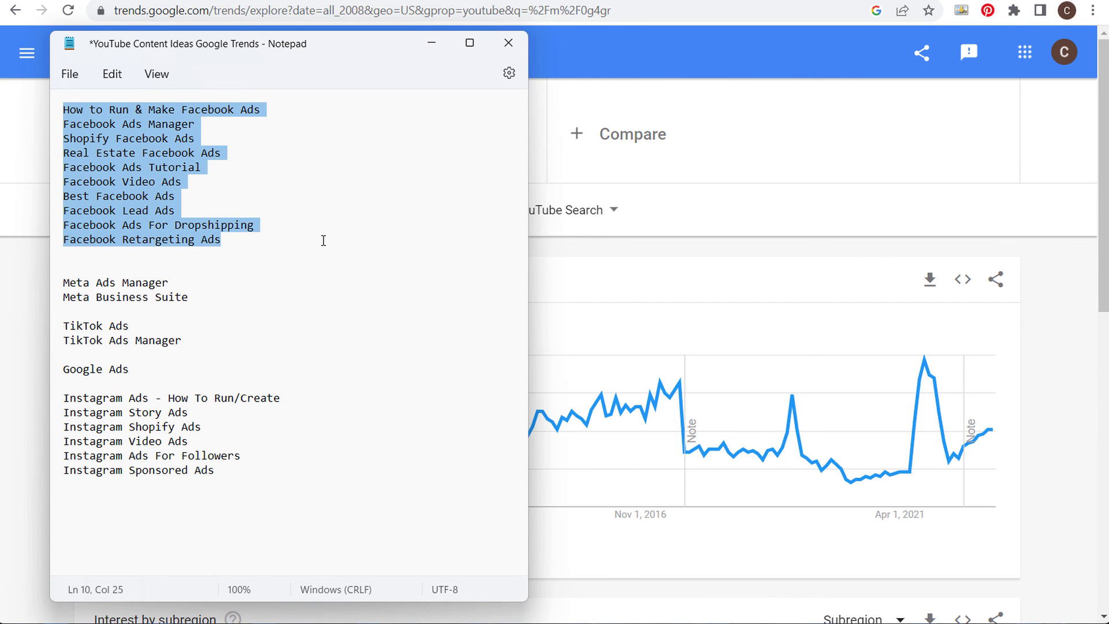
{"action": "left_click_drag", "start_coordinate": [258, 465], "coordinate": [66, 398]}
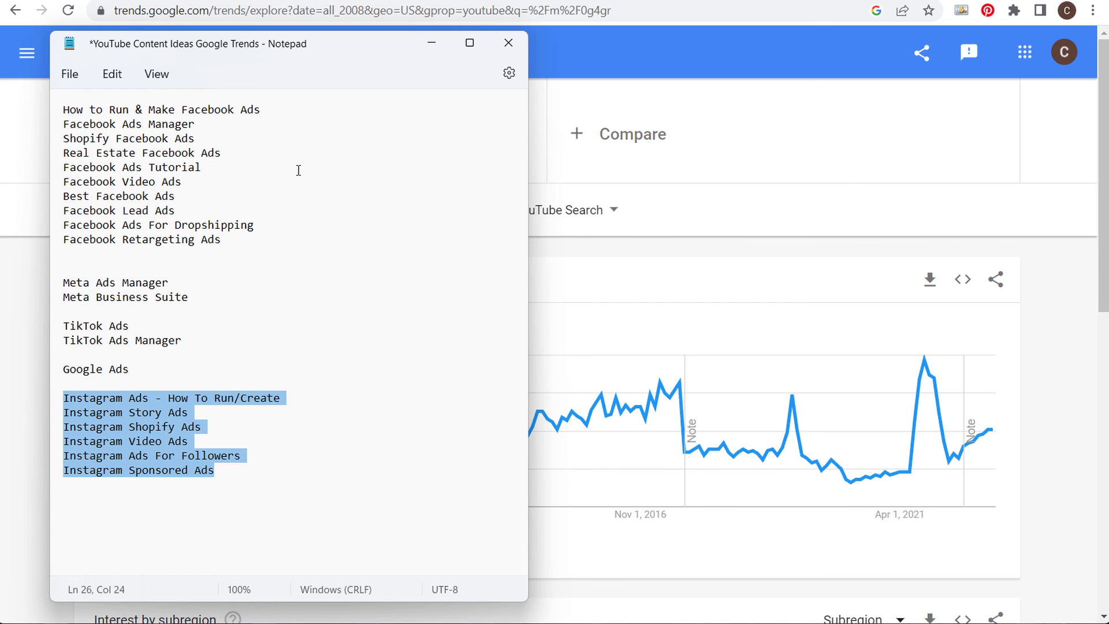
{"action": "left_click", "coordinate": [349, 135]}
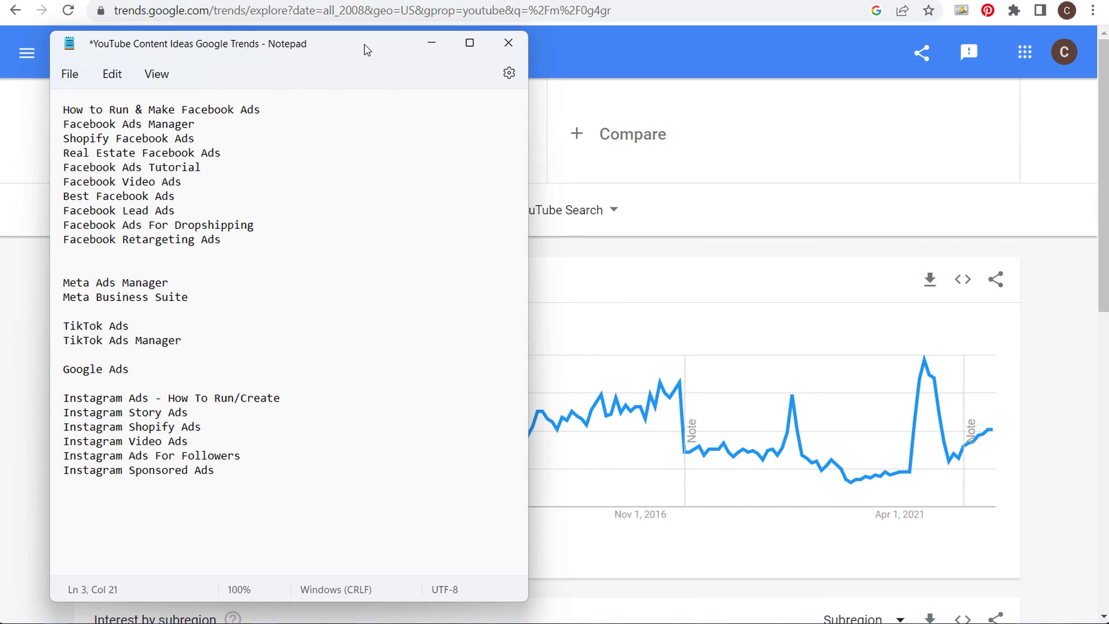
- Drag the Notepad window toward the screen centre and briefly highlight the Facebook lines
{"action": "left_click_drag", "start_coordinate": [313, 52], "coordinate": [517, 29]}
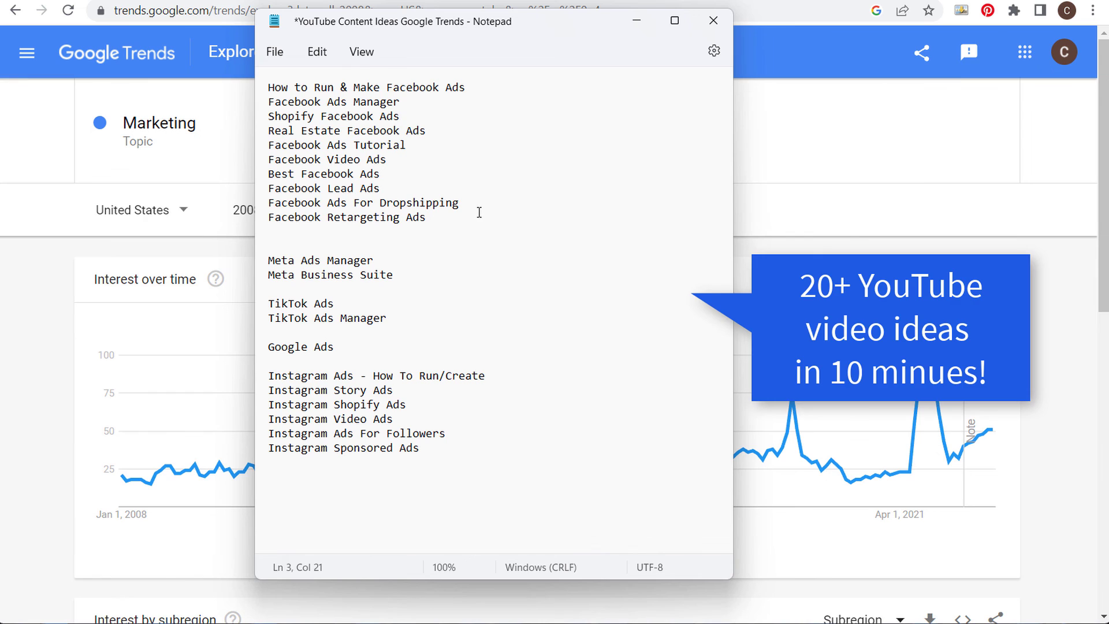
{"action": "left_click_drag", "start_coordinate": [469, 215], "coordinate": [260, 84]}
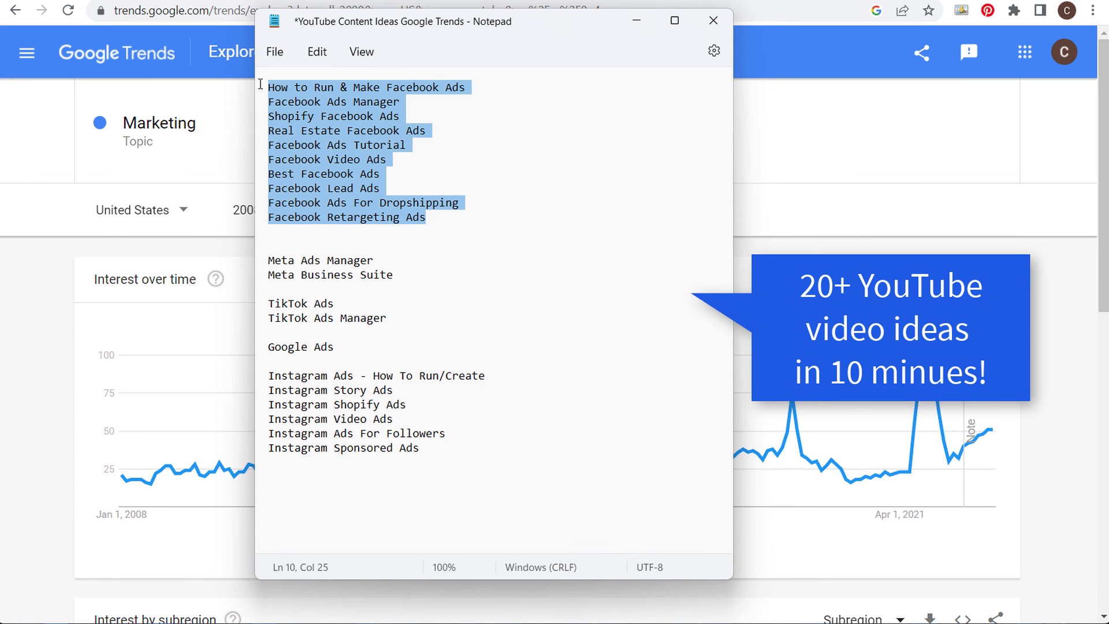
{"action": "left_click", "coordinate": [557, 131]}
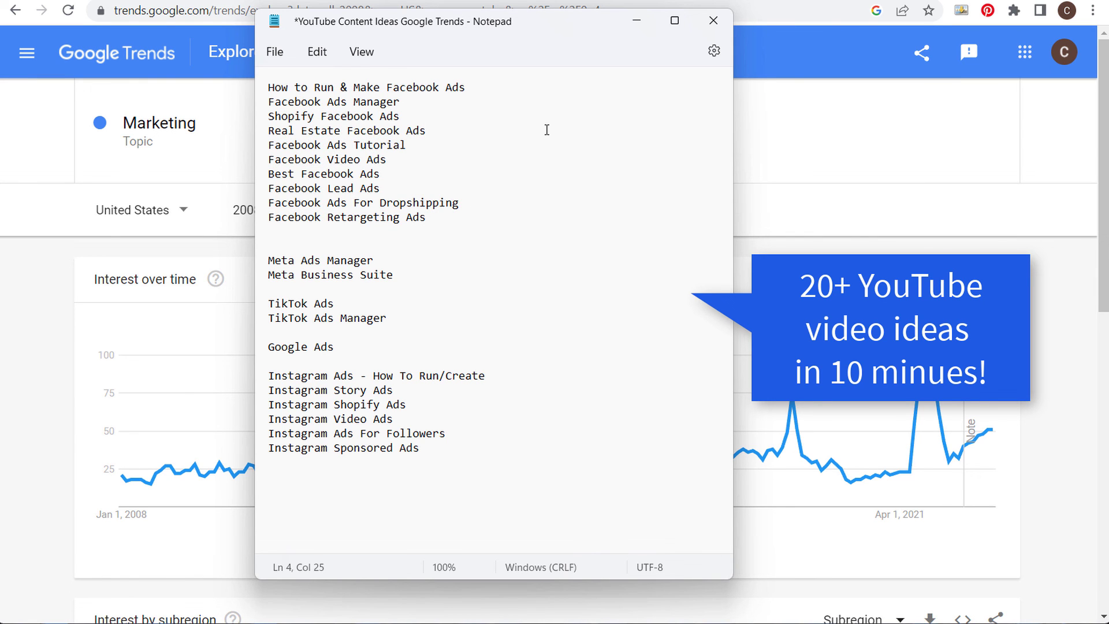